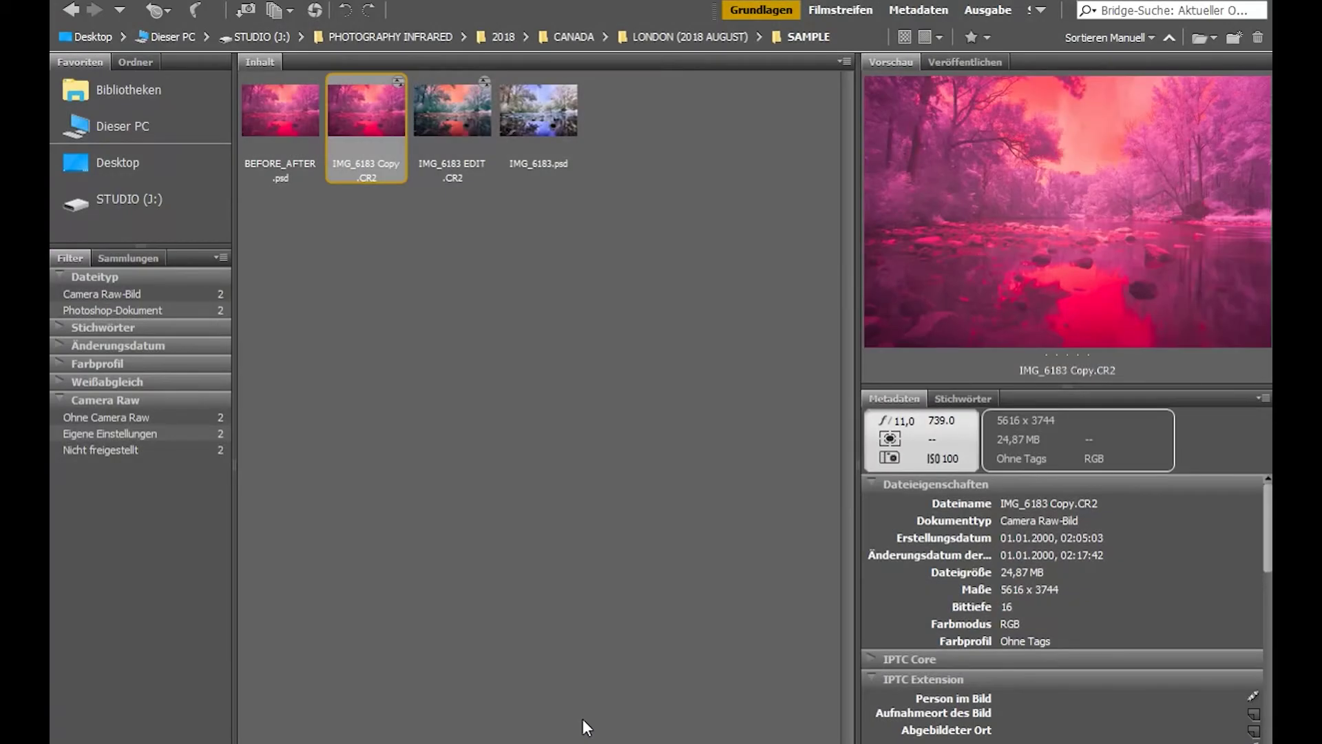
Open the selected infrared river CR2 in Camera Raw, starting at temperature 4850, tint +1.
{"action": "key", "text": "Return"}
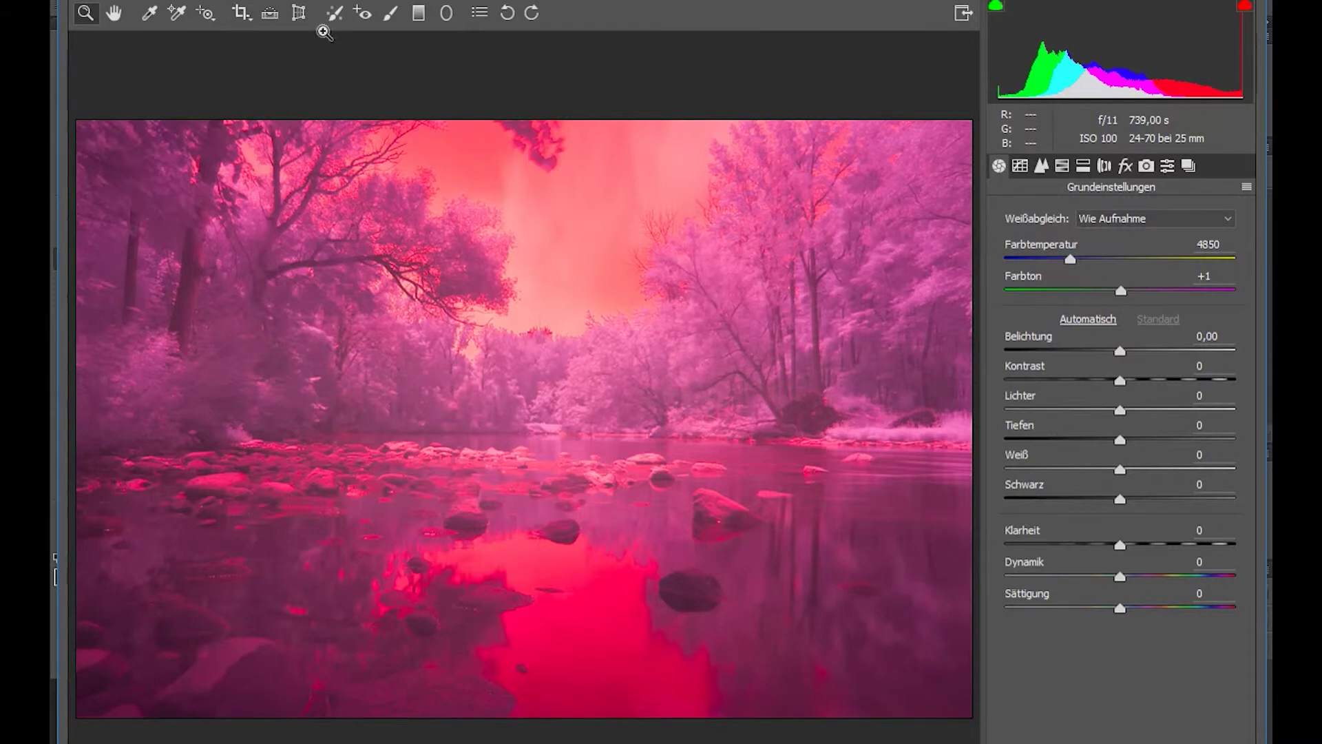
Sample the foliage with the White Balance tool for a custom 2000 temperature, −126 tint.
{"action": "left_click", "coordinate": [152, 14]}
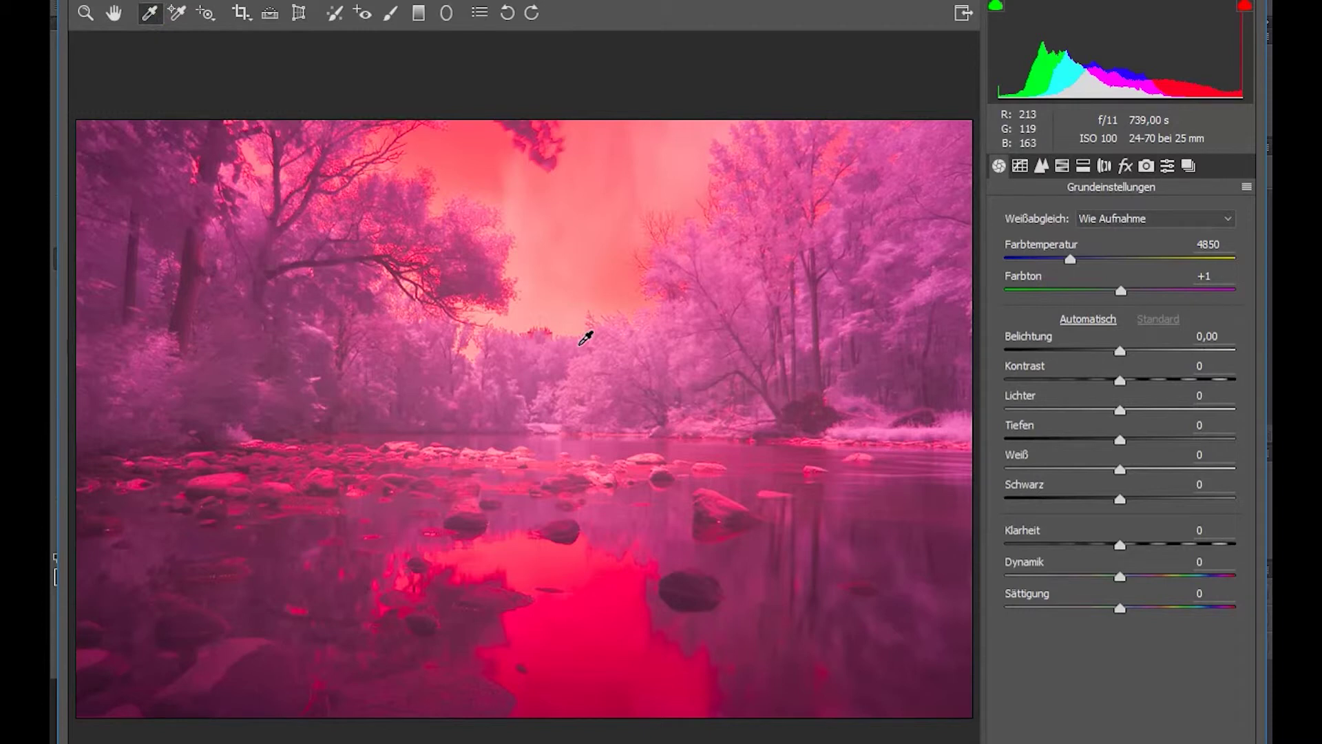
{"action": "left_click_drag", "start_coordinate": [523, 339], "coordinate": [540, 349]}
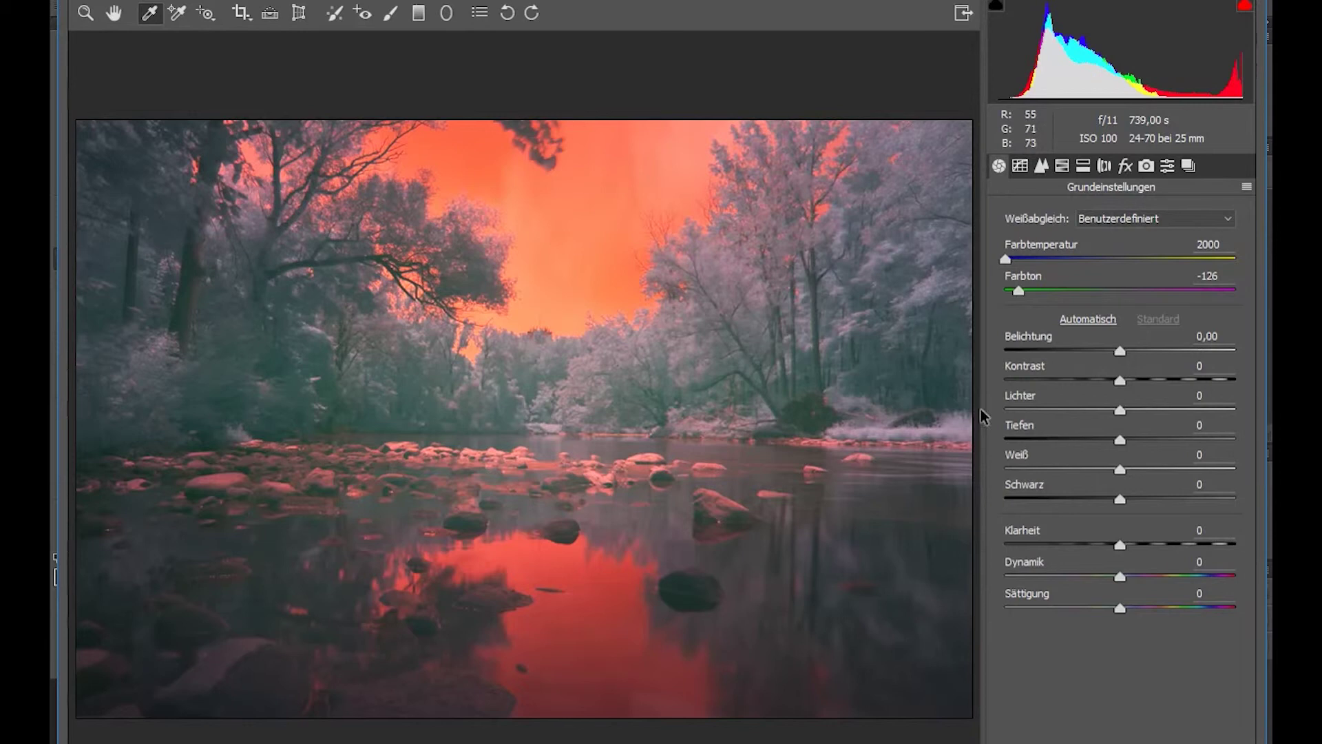
Set exposure +0.60, blacks −18, contrast +56, whites +7 and highlights −28 in Basic.
{"action": "left_click_drag", "start_coordinate": [1119, 350], "coordinate": [1132, 351]}
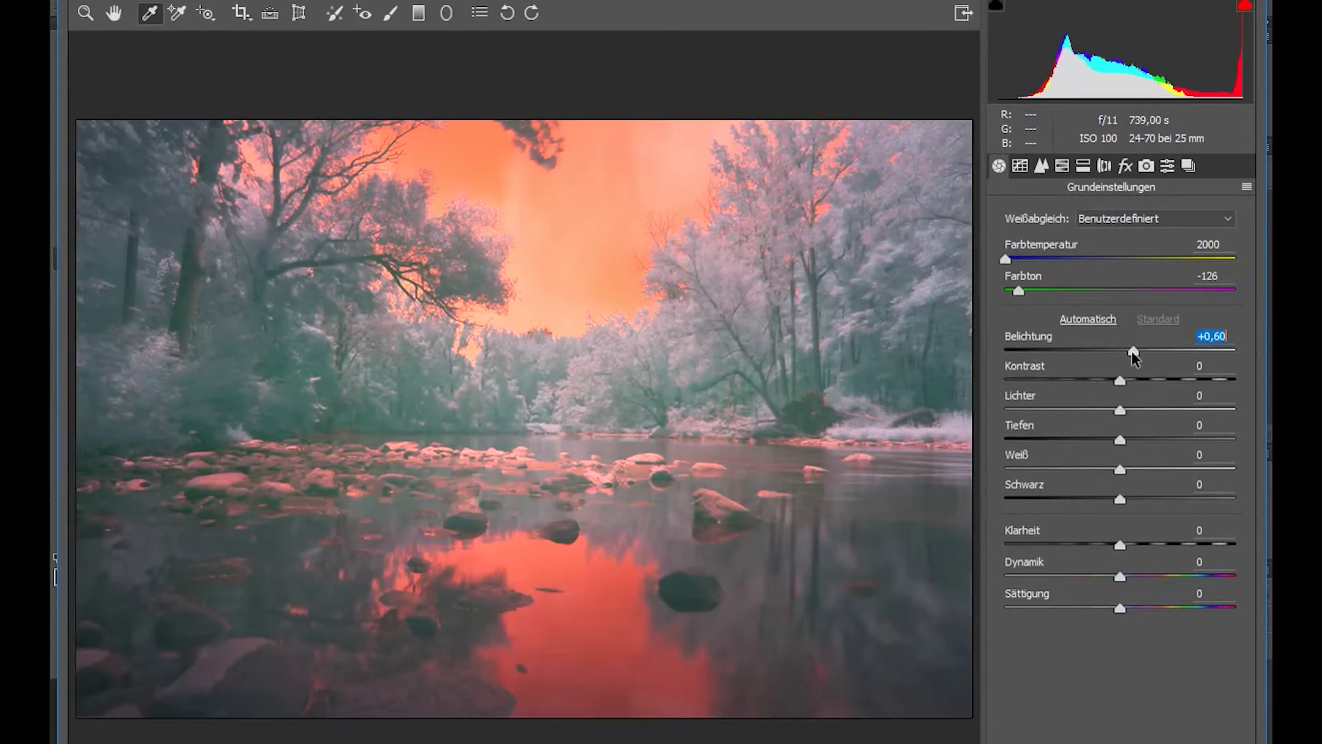
{"action": "left_click_drag", "start_coordinate": [1119, 503], "coordinate": [1156, 575]}
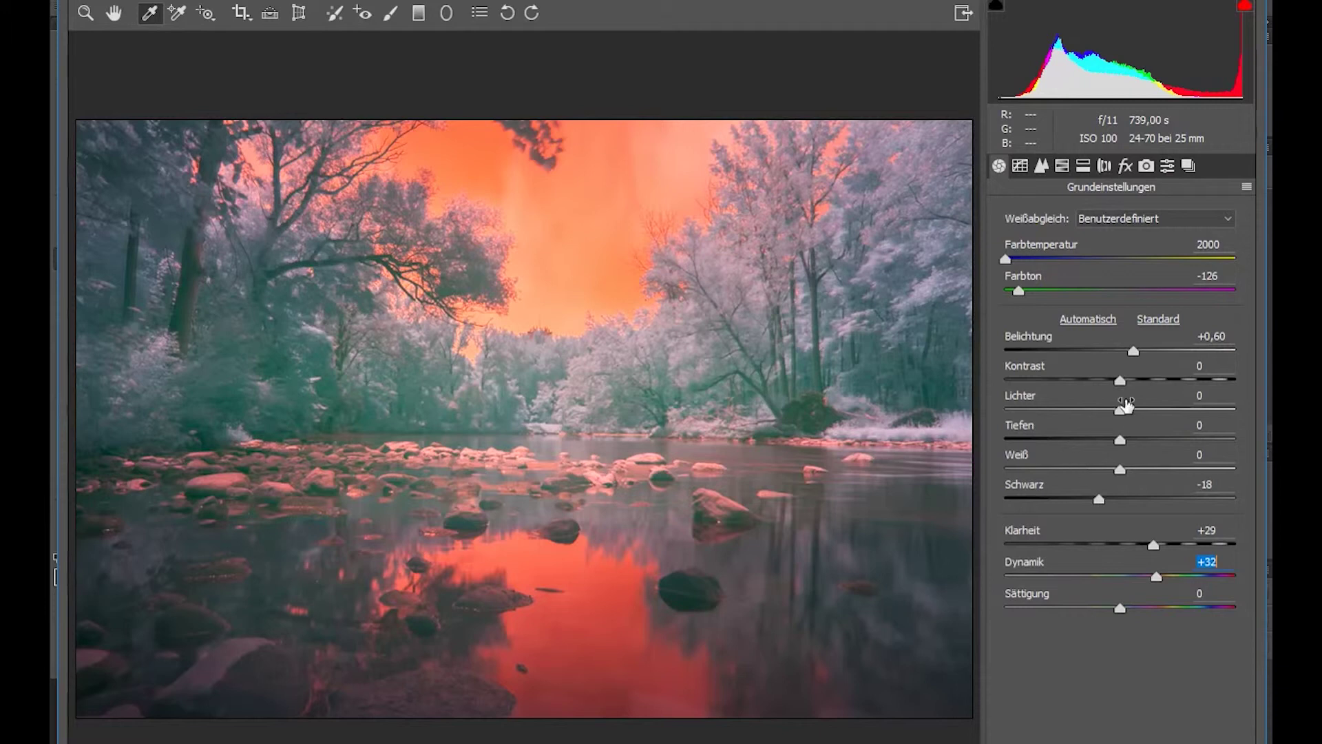
{"action": "left_click_drag", "start_coordinate": [1119, 382], "coordinate": [1184, 379]}
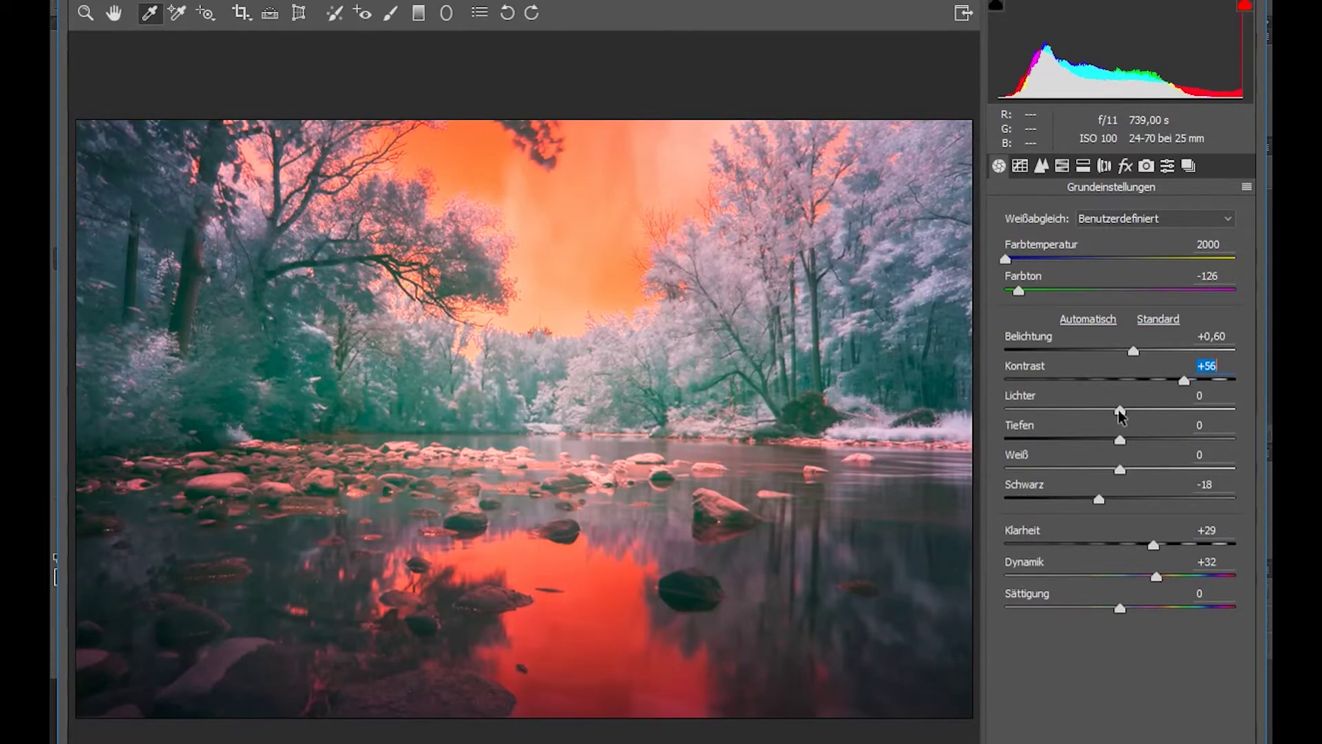
{"action": "left_click_drag", "start_coordinate": [1120, 410], "coordinate": [1122, 410]}
{"action": "left_click_drag", "start_coordinate": [1118, 471], "coordinate": [1128, 469]}
{"action": "left_click_drag", "start_coordinate": [1122, 410], "coordinate": [1095, 411]}
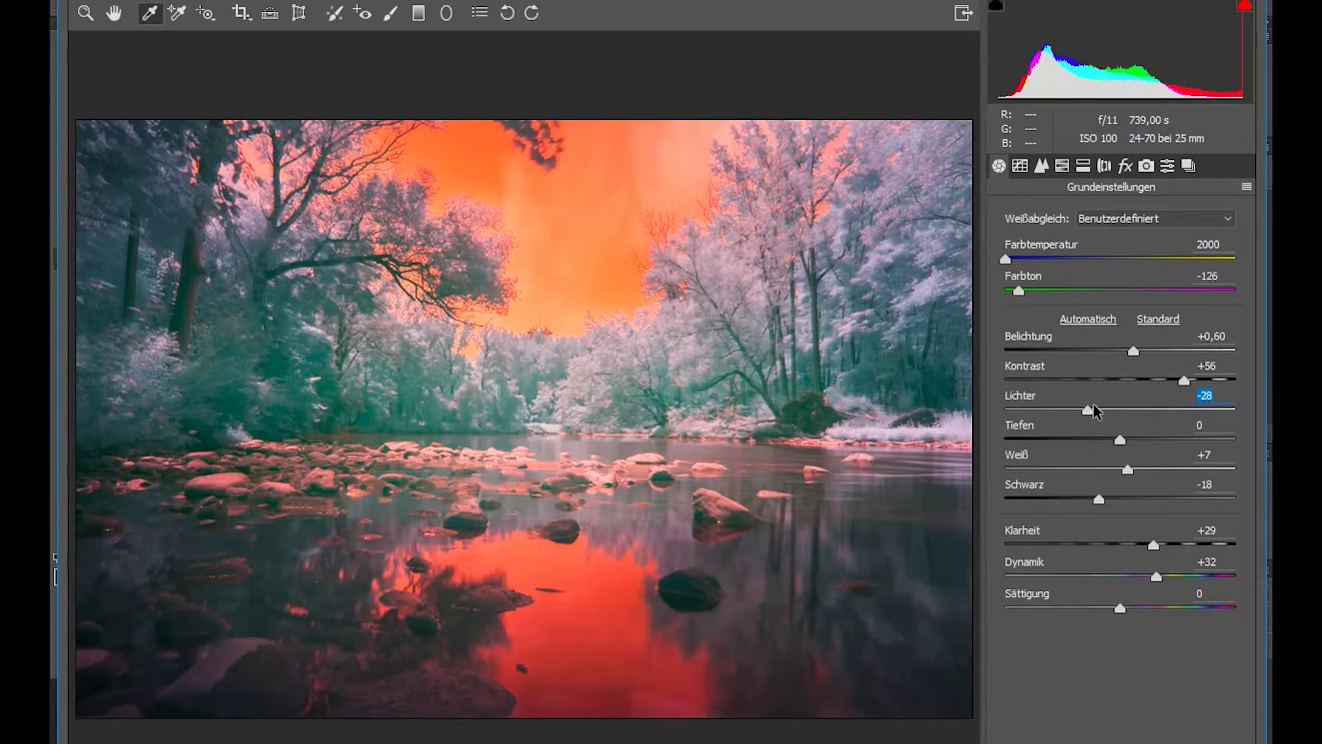
Add a gentle S-shaped tone curve with points 50→45 and 156→176.
{"action": "left_click", "coordinate": [1022, 168]}
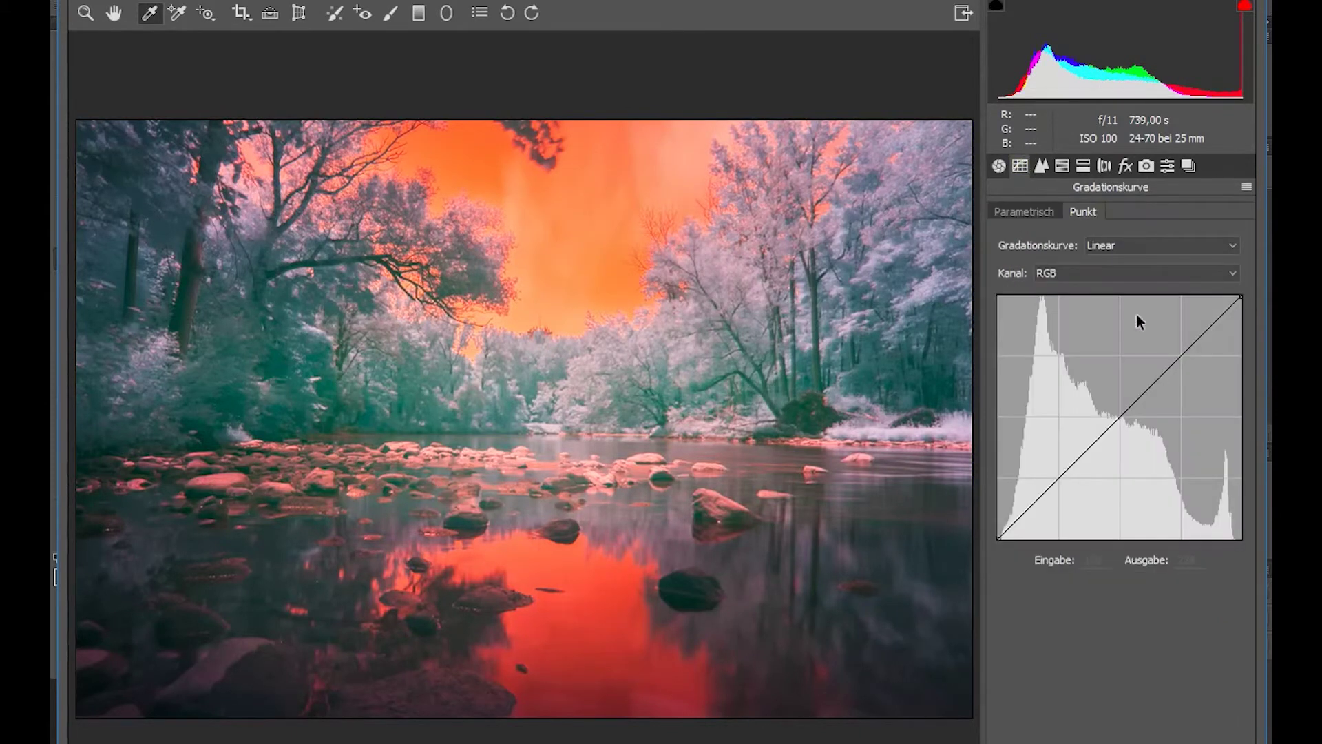
{"action": "left_click_drag", "start_coordinate": [1157, 380], "coordinate": [1145, 370]}
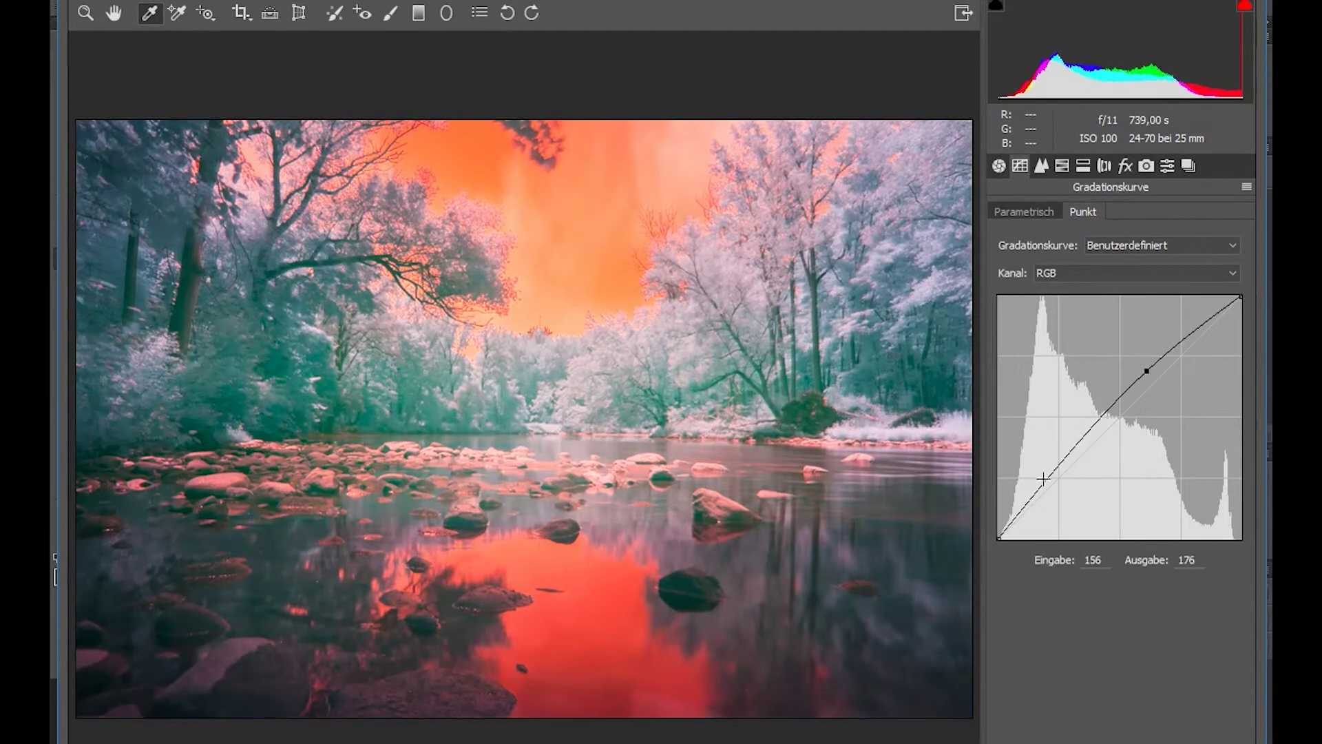
{"action": "left_click_drag", "start_coordinate": [1045, 490], "coordinate": [1046, 496]}
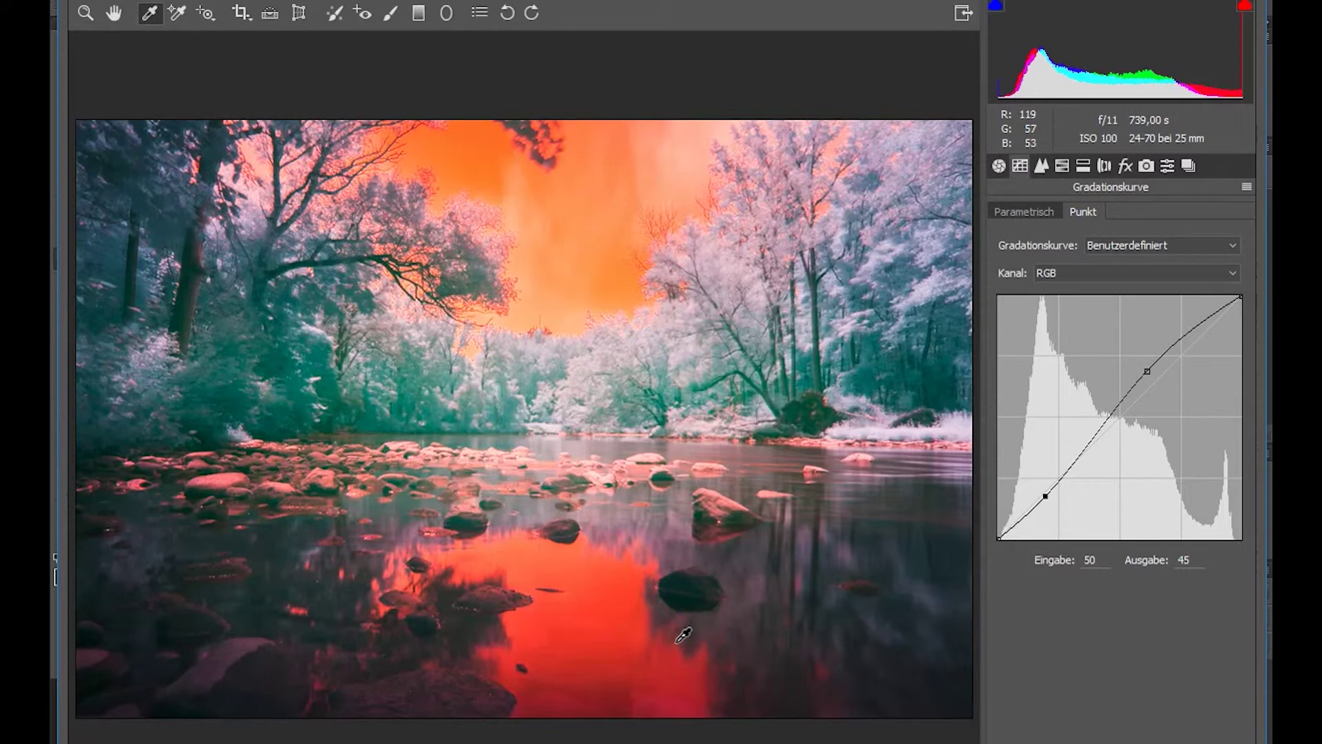
Try stronger vignetting in Lens Corrections, then settle on amount +1, midpoint 50.
{"action": "left_click", "coordinate": [1106, 165]}
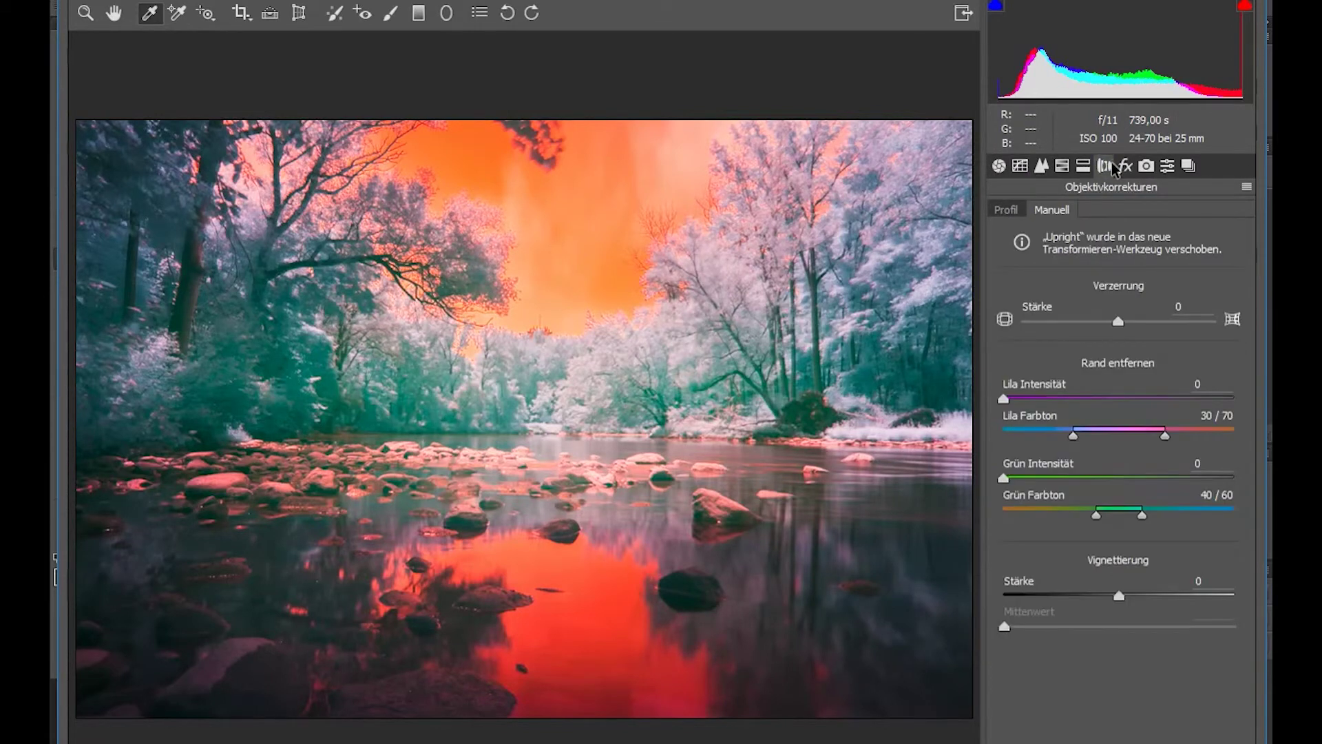
{"action": "left_click_drag", "start_coordinate": [1119, 595], "coordinate": [1157, 596]}
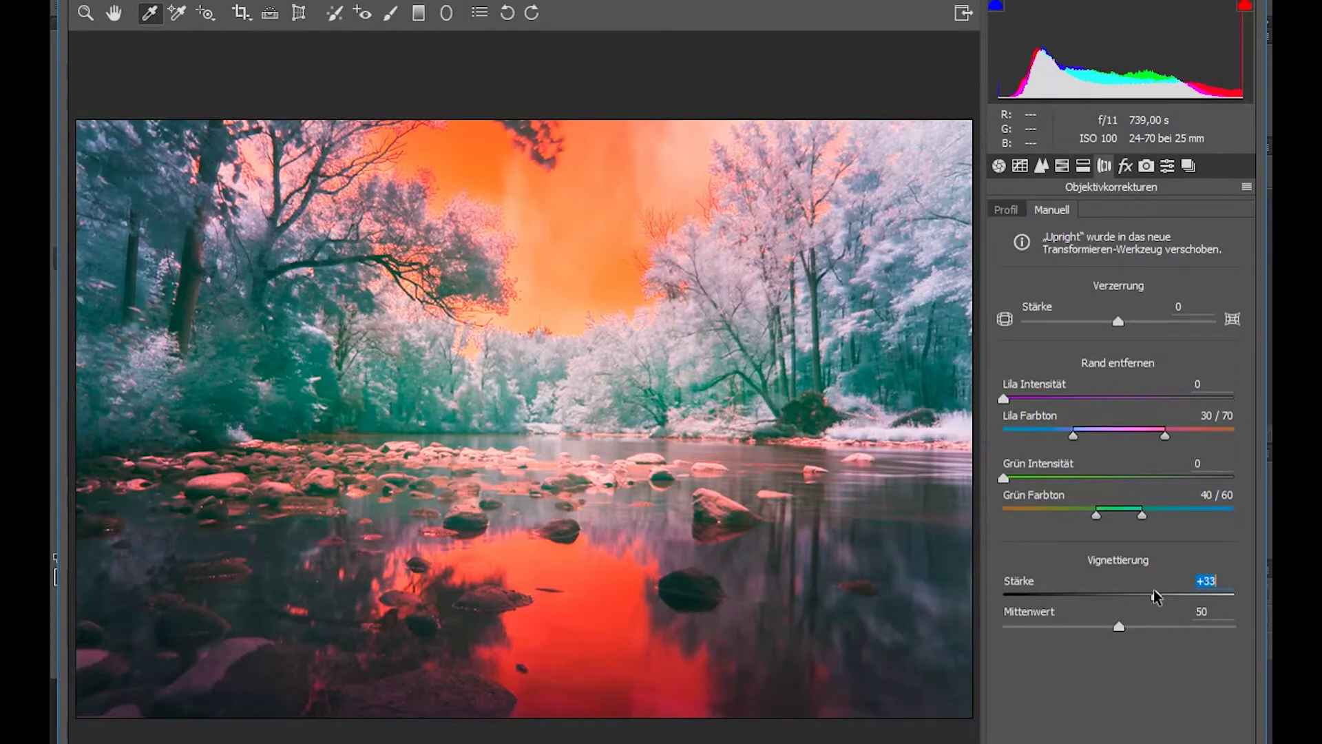
{"action": "left_click_drag", "start_coordinate": [1162, 597], "coordinate": [1124, 592]}
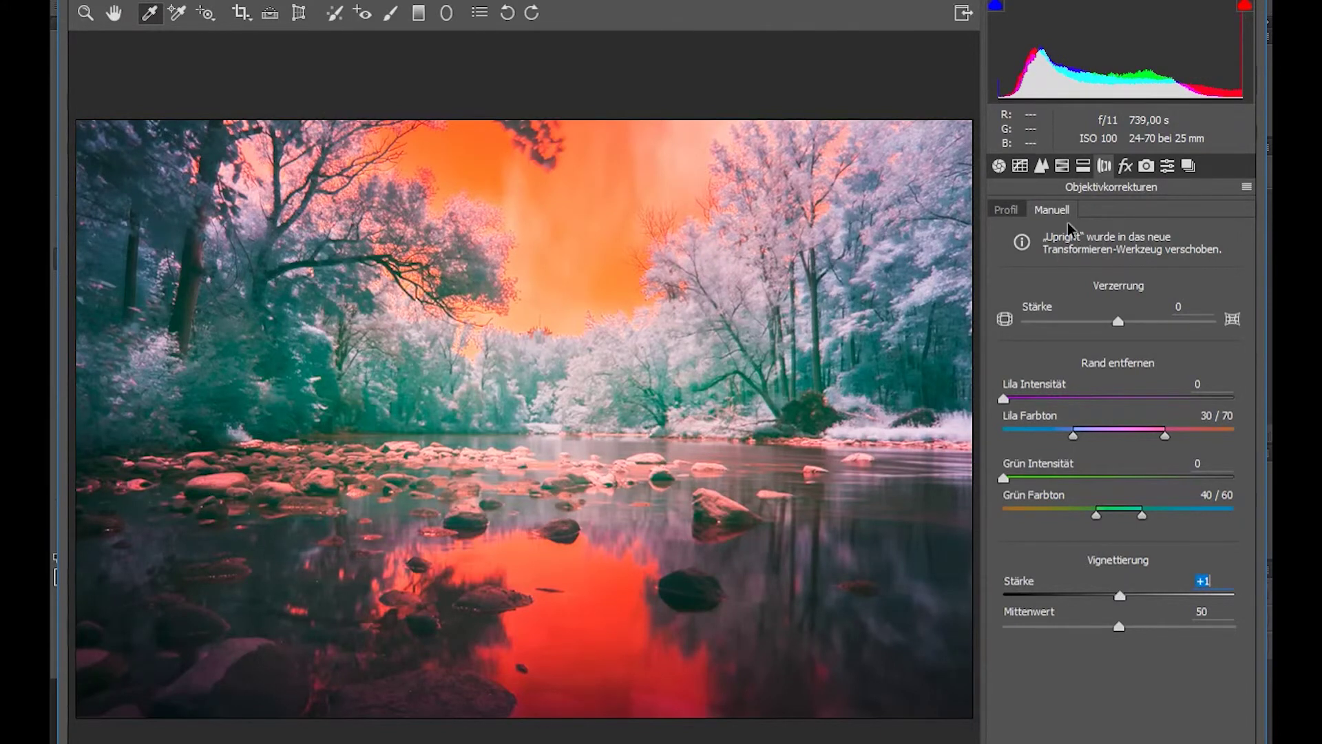
Show the Detail panel and view the river rocks at 100% magnification.
{"action": "left_click", "coordinate": [1042, 168]}
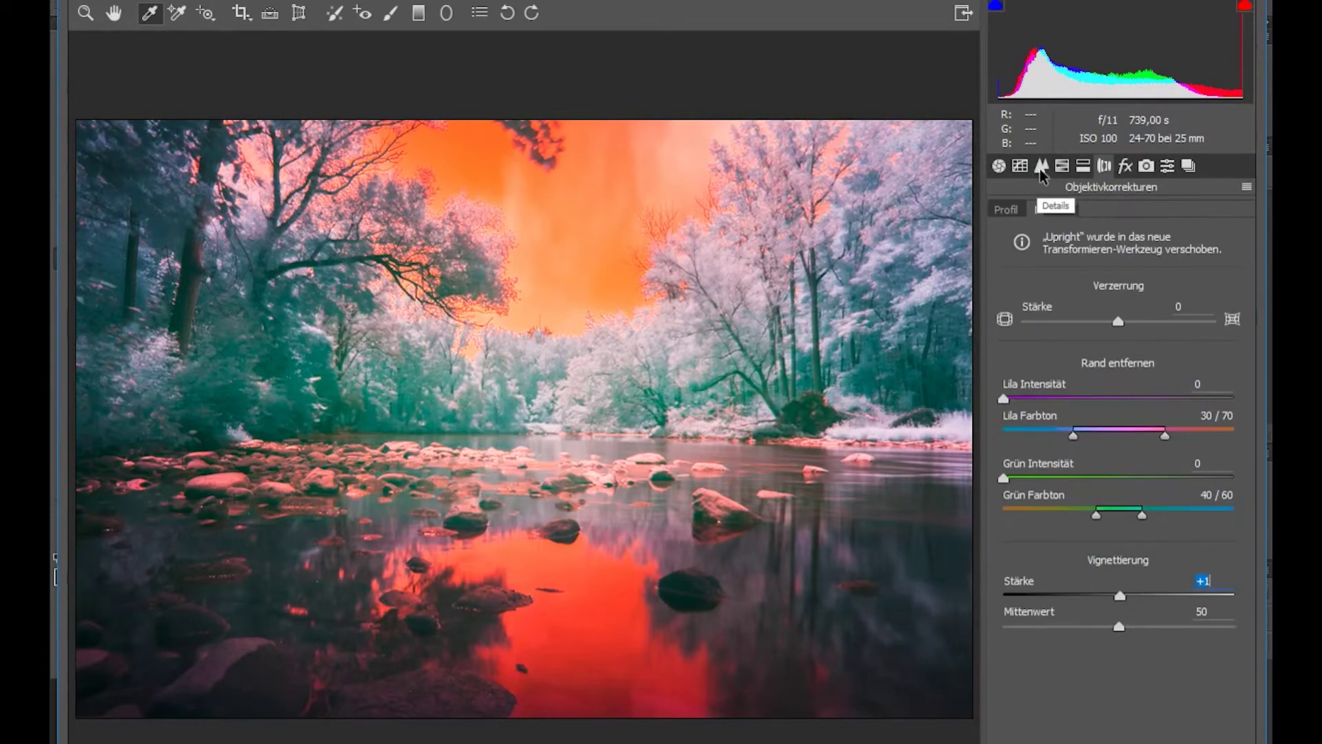
{"action": "left_click", "coordinate": [1042, 168]}
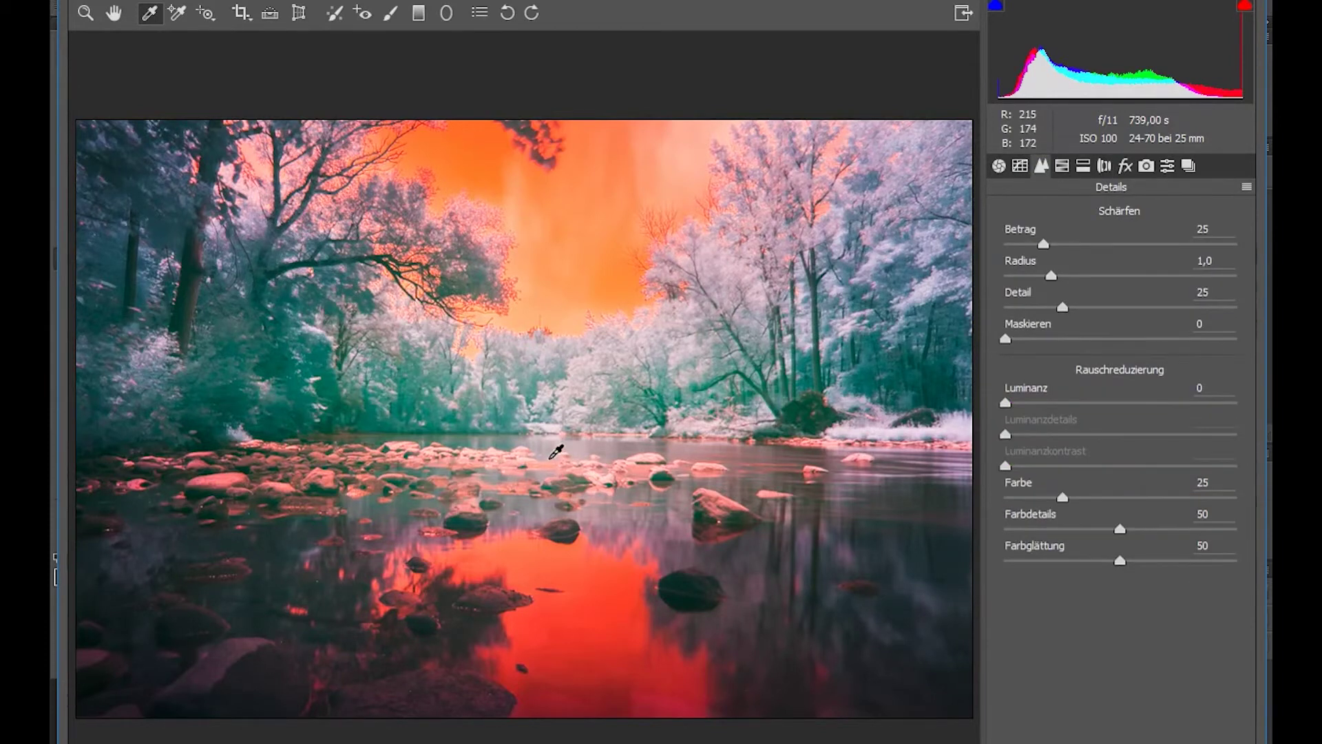
{"action": "key", "text": "z"}
{"action": "left_click", "coordinate": [541, 462]}
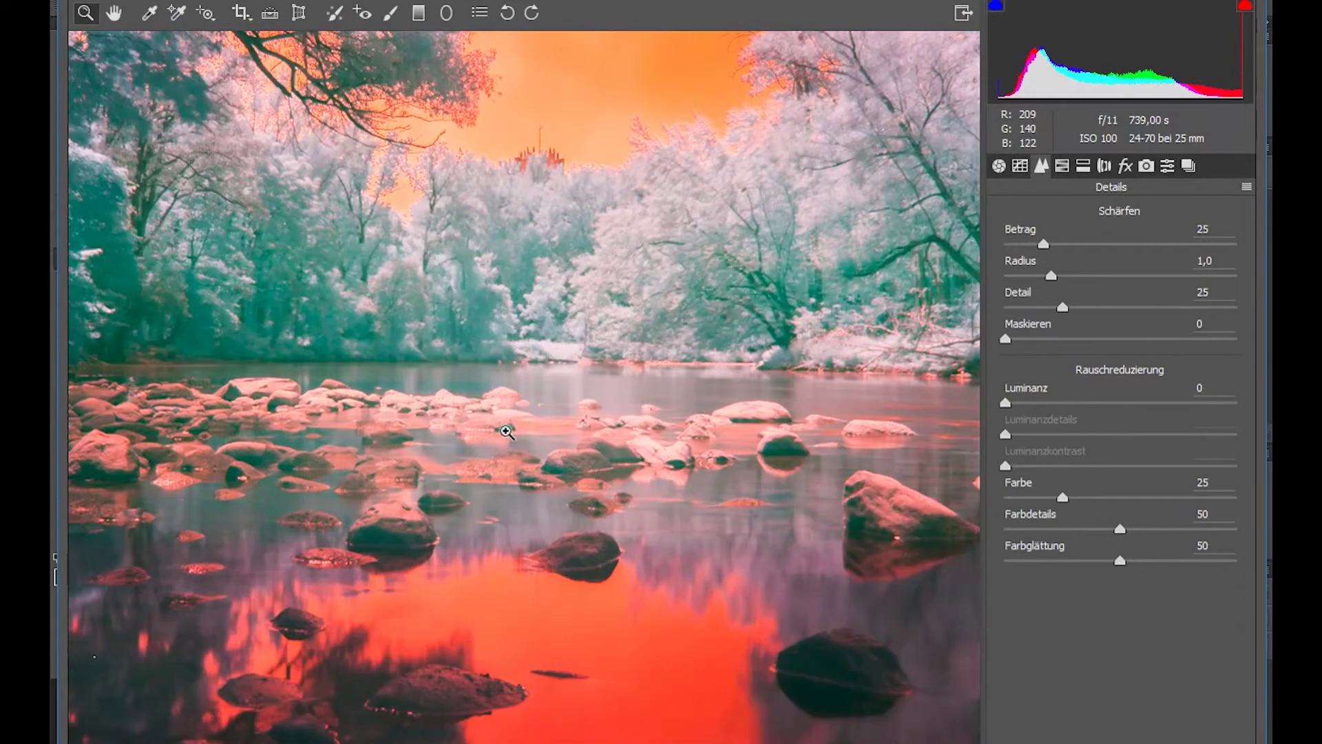
{"action": "right_click", "coordinate": [496, 412]}
{"action": "left_click", "coordinate": [554, 412]}
{"action": "key", "text": "h"}
{"action": "left_click_drag", "start_coordinate": [336, 285], "coordinate": [531, 274]}
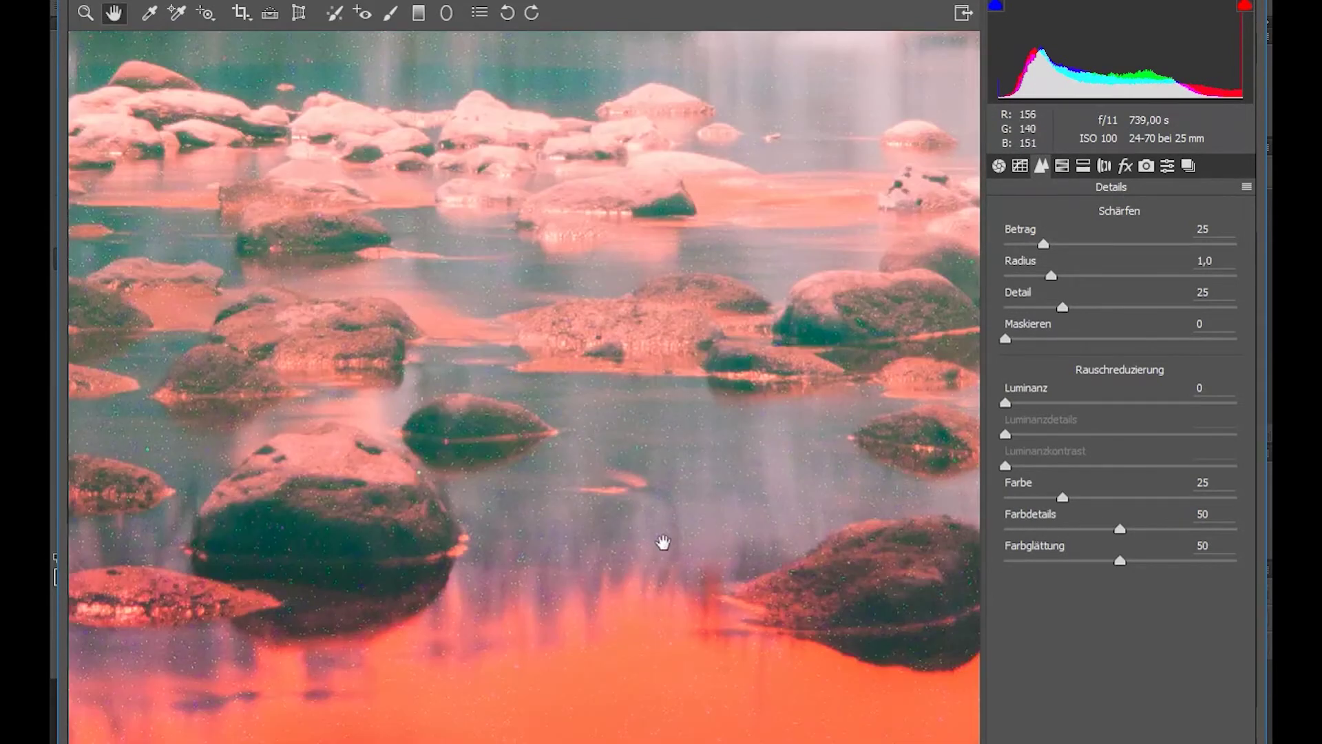
{"action": "left_click_drag", "start_coordinate": [640, 534], "coordinate": [529, 498]}
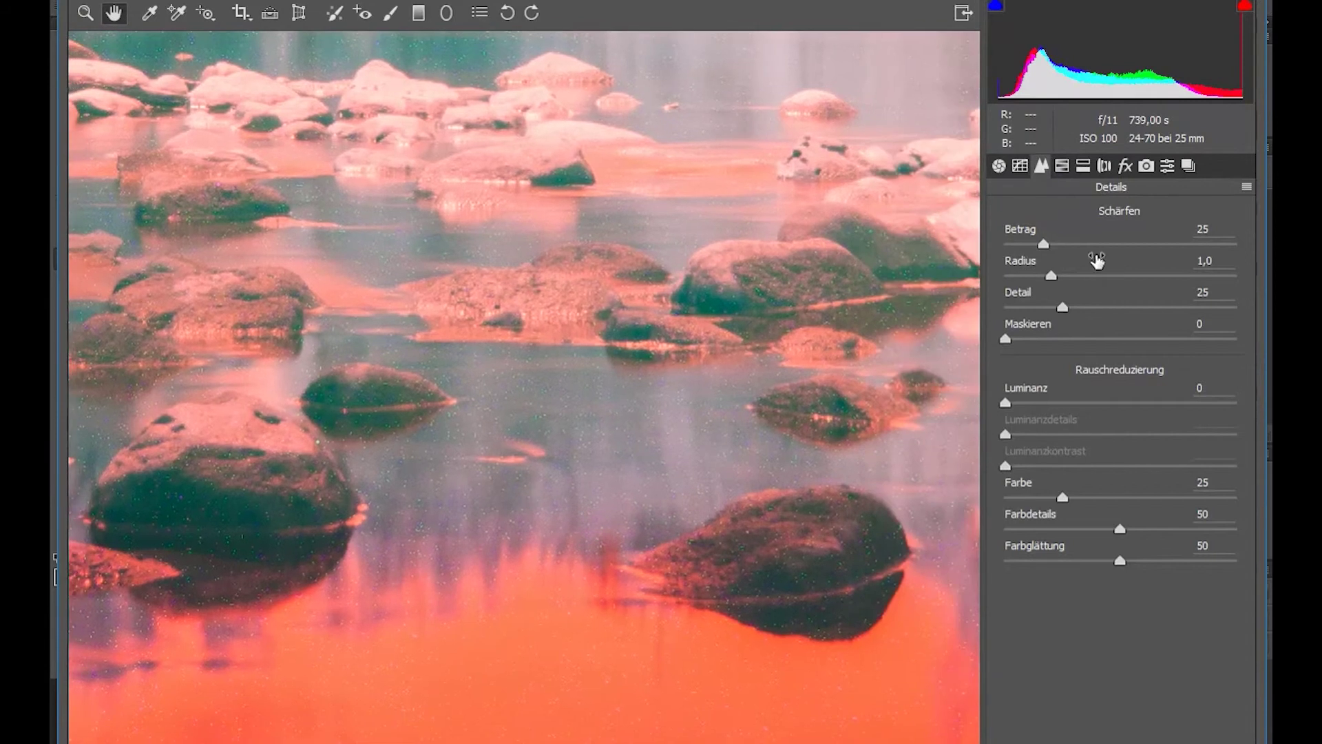
Set sharpening amount to 61 and radius to 2.4.
{"action": "left_click_drag", "start_coordinate": [1045, 244], "coordinate": [1099, 275], "text": "alt"}
{"action": "left_click_drag", "start_coordinate": [1051, 275], "coordinate": [1152, 296], "text": "alt"}
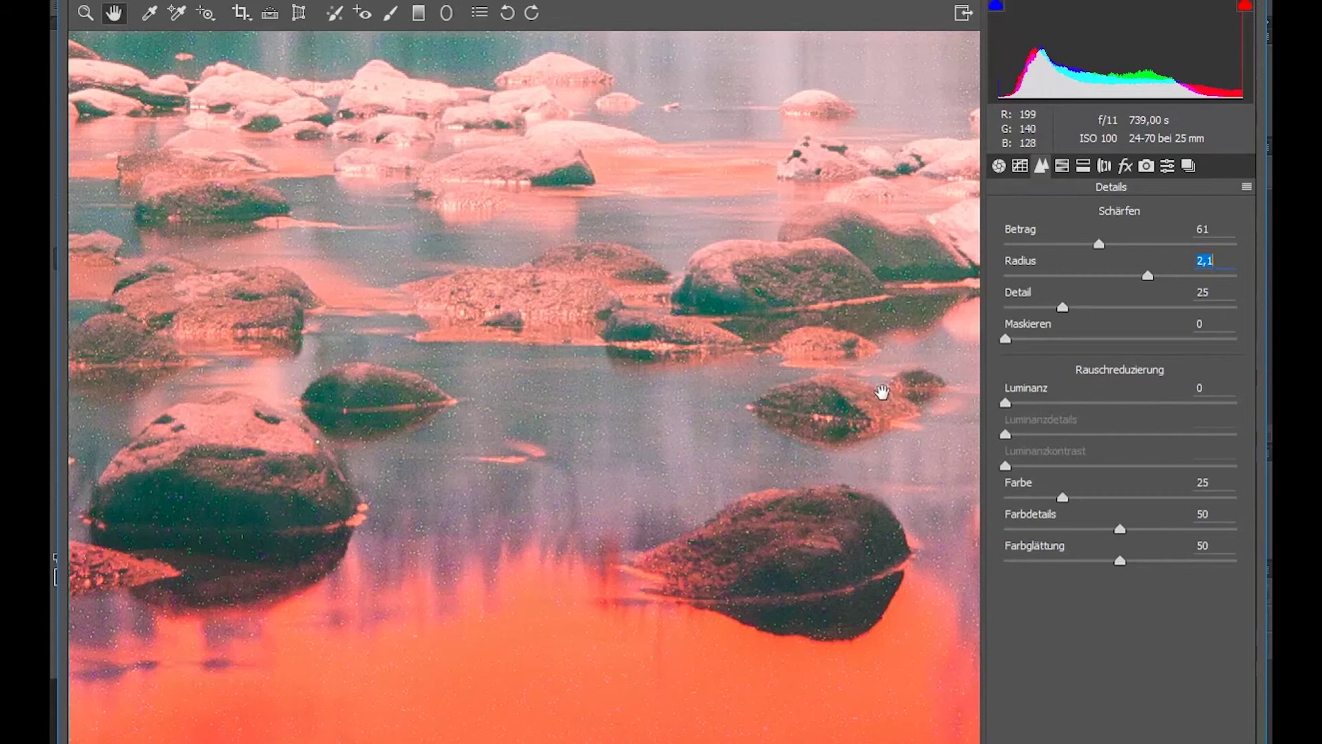
{"action": "scroll", "coordinate": [880, 393], "scroll_direction": "down", "scroll_amount": 3}
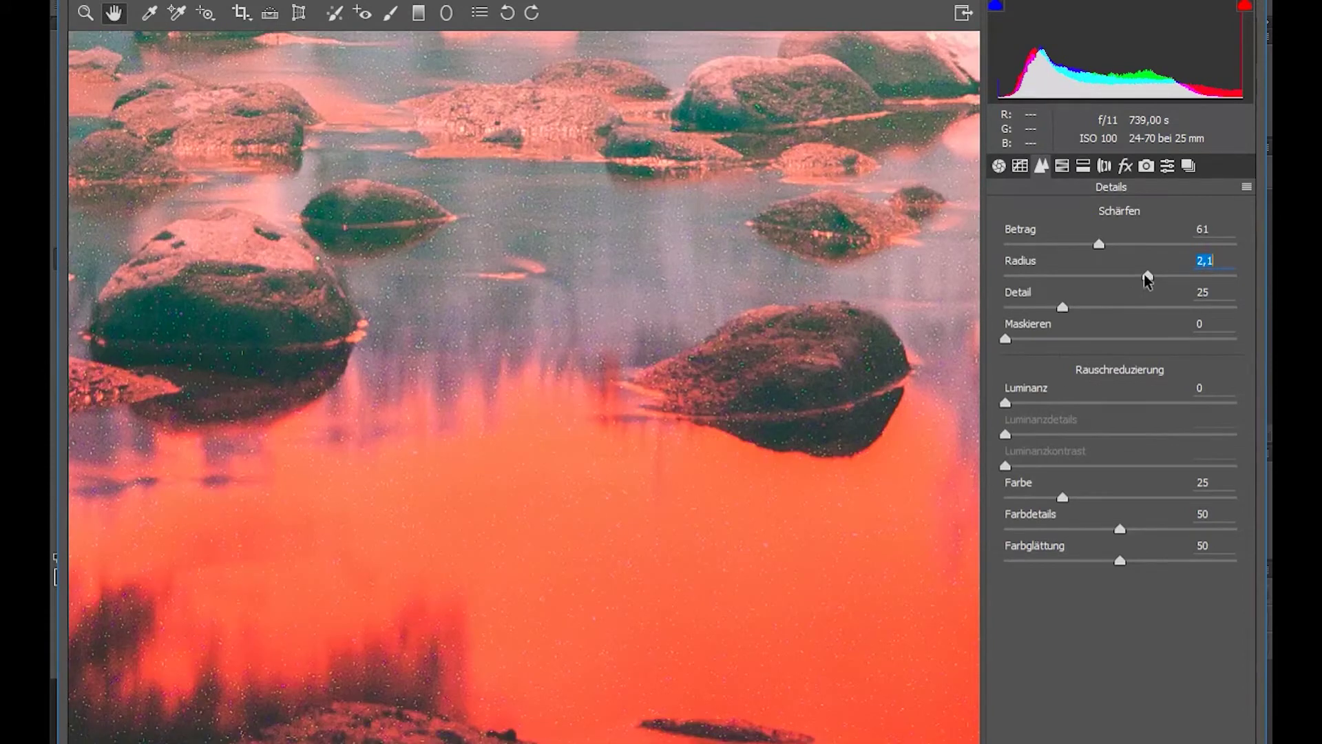
{"action": "left_click_drag", "start_coordinate": [1147, 276], "coordinate": [1182, 306], "text": "alt"}
{"action": "scroll", "coordinate": [588, 437], "scroll_direction": "up", "scroll_amount": 10}
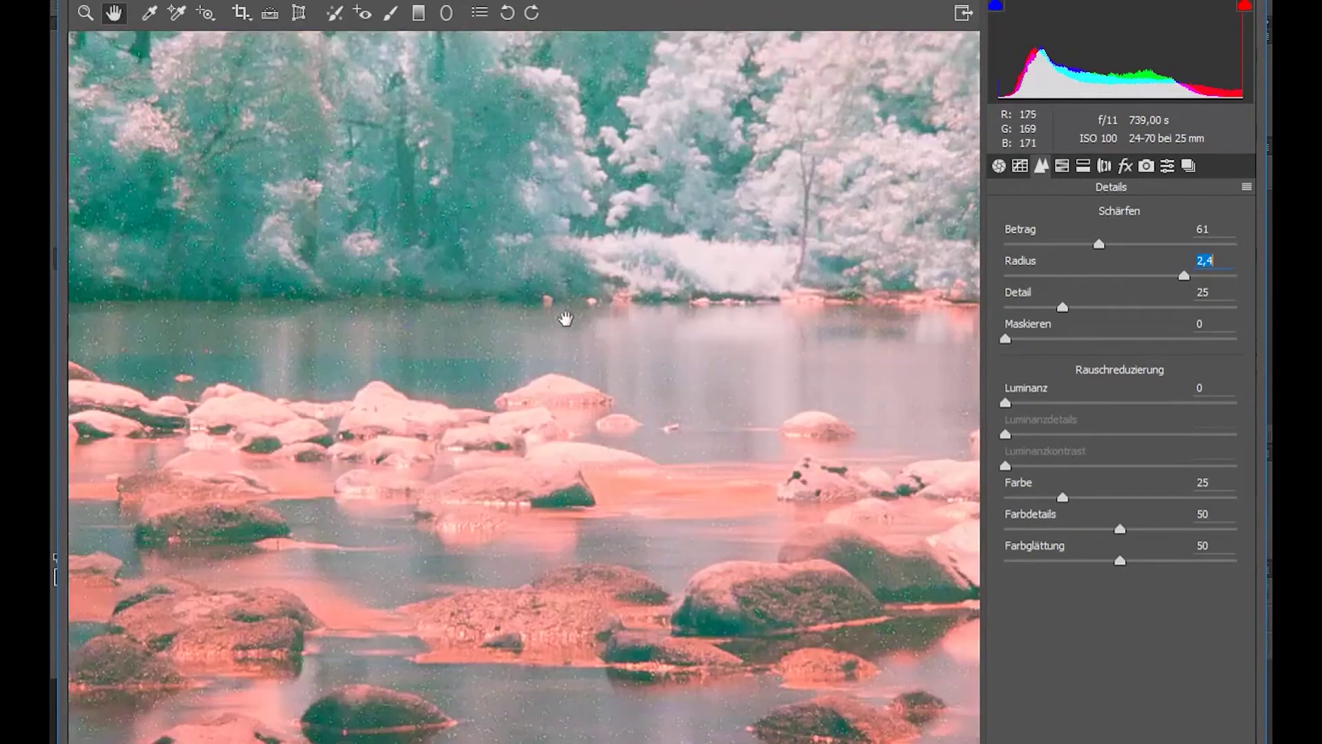
{"action": "scroll", "coordinate": [587, 295], "scroll_direction": "down", "scroll_amount": 15}
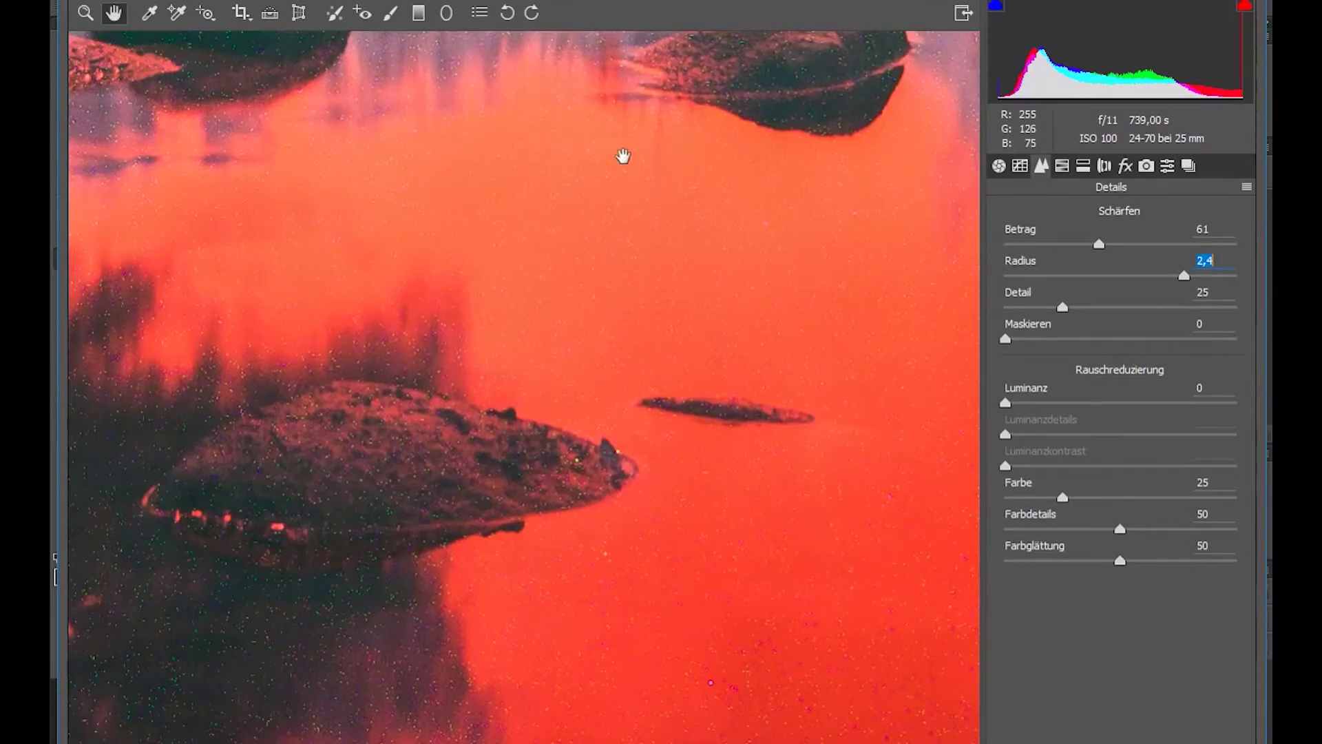
{"action": "scroll", "coordinate": [523, 366], "scroll_direction": "up", "scroll_amount": 8}
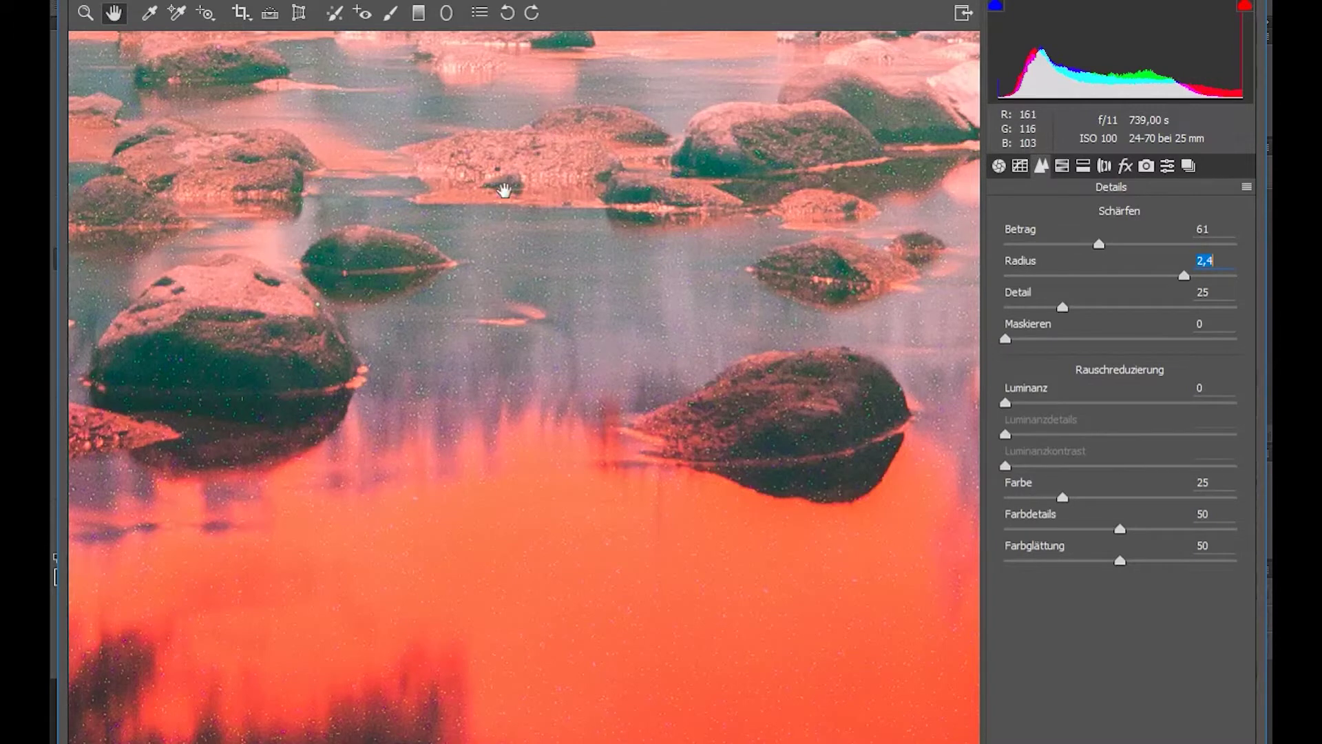
{"action": "scroll", "coordinate": [491, 218], "scroll_direction": "down", "scroll_amount": 4}
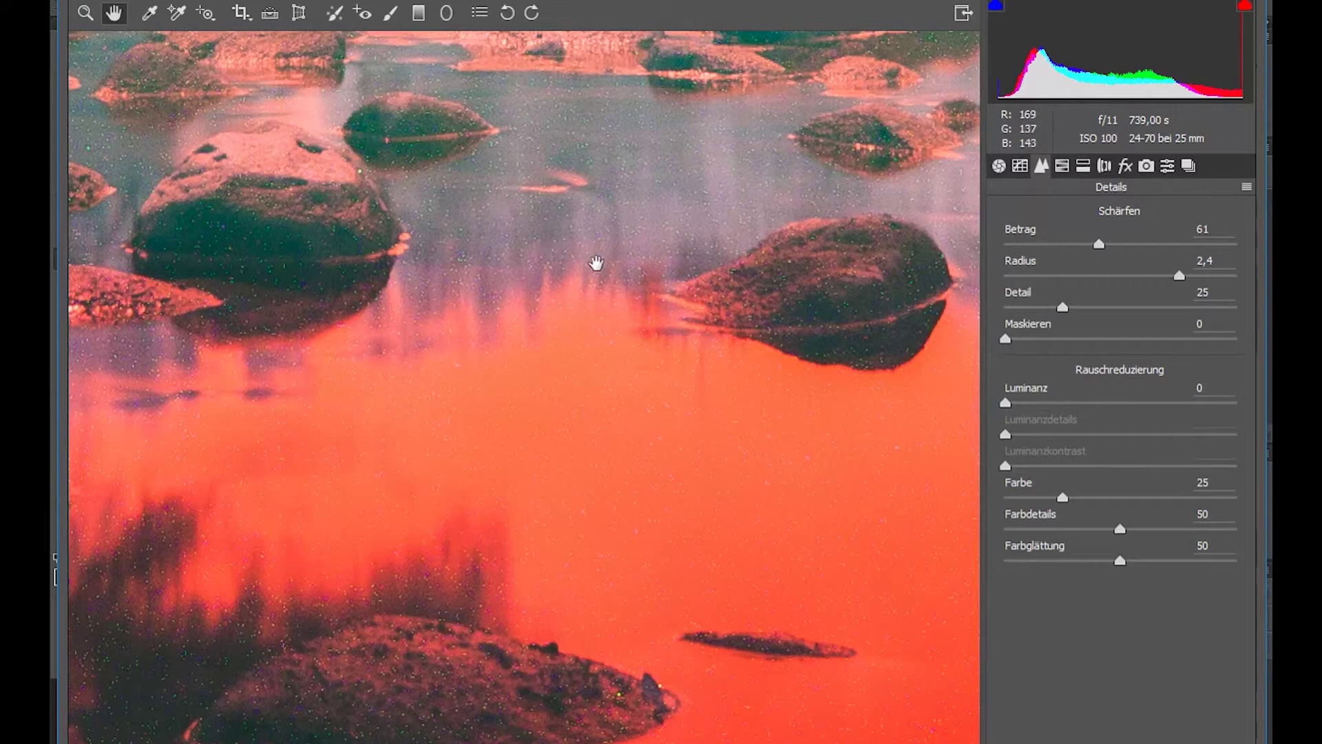
Pan across the red water and rocks to inspect the hot pixels up close.
{"action": "left_click_drag", "start_coordinate": [627, 428], "coordinate": [395, 183]}
{"action": "left_click_drag", "start_coordinate": [422, 428], "coordinate": [284, 174]}
{"action": "left_click_drag", "start_coordinate": [478, 301], "coordinate": [530, 285]}
{"action": "left_click_drag", "start_coordinate": [391, 487], "coordinate": [776, 395]}
{"action": "left_click_drag", "start_coordinate": [484, 221], "coordinate": [351, 508]}
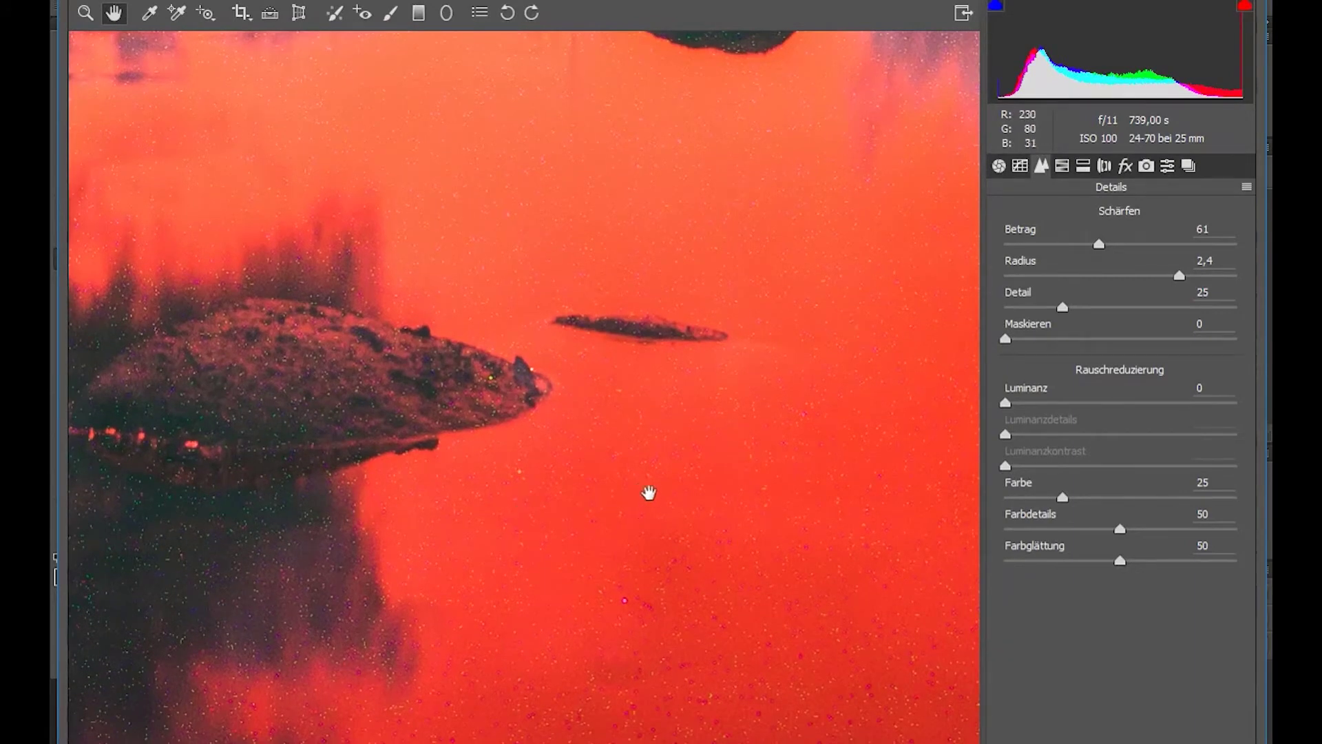
{"action": "left_click_drag", "start_coordinate": [876, 502], "coordinate": [773, 225]}
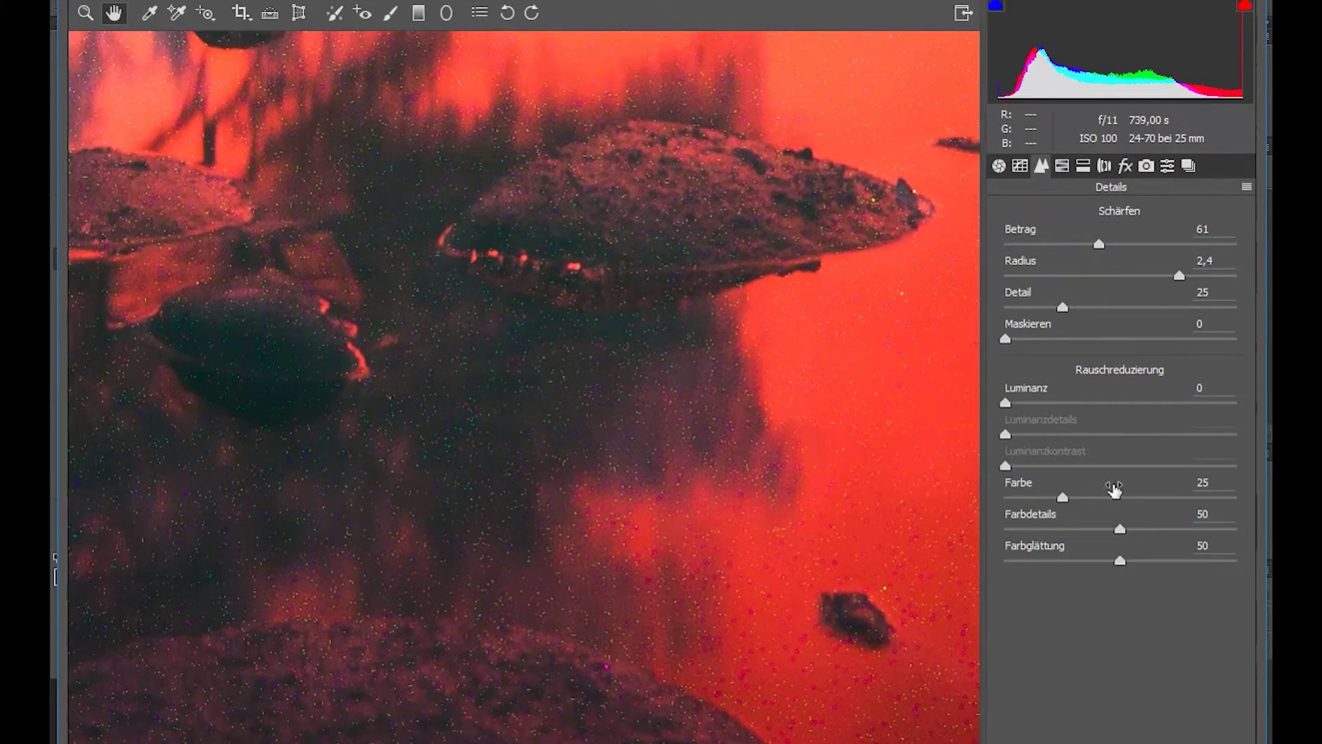
Set colour noise reduction to 100, colour detail to 15 and colour smoothness to 73.
{"action": "left_click", "coordinate": [1062, 497]}
{"action": "type", "text": "100"}
{"action": "key", "text": "Return"}
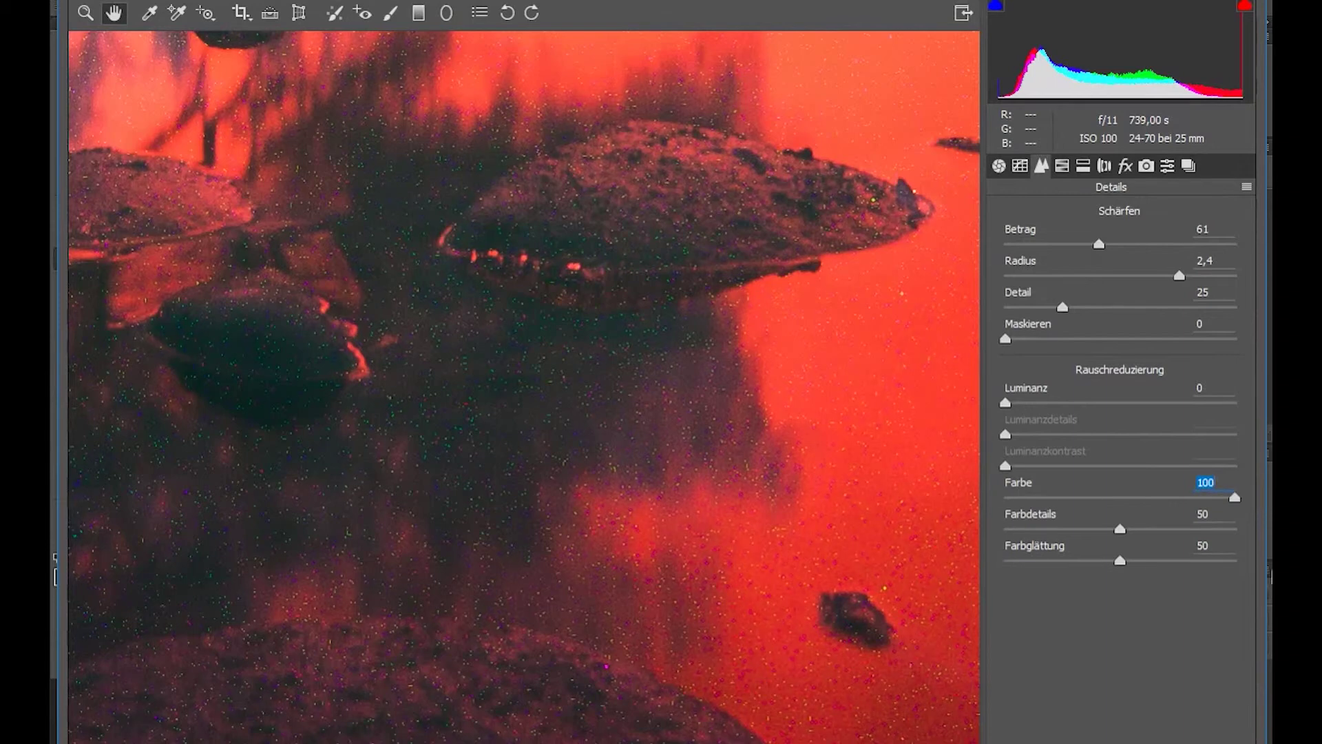
{"action": "type", "text": "38"}
{"action": "key", "text": "Return"}
{"action": "type", "text": "100"}
{"action": "key", "text": "Return"}
{"action": "left_click_drag", "start_coordinate": [434, 301], "coordinate": [555, 210]}
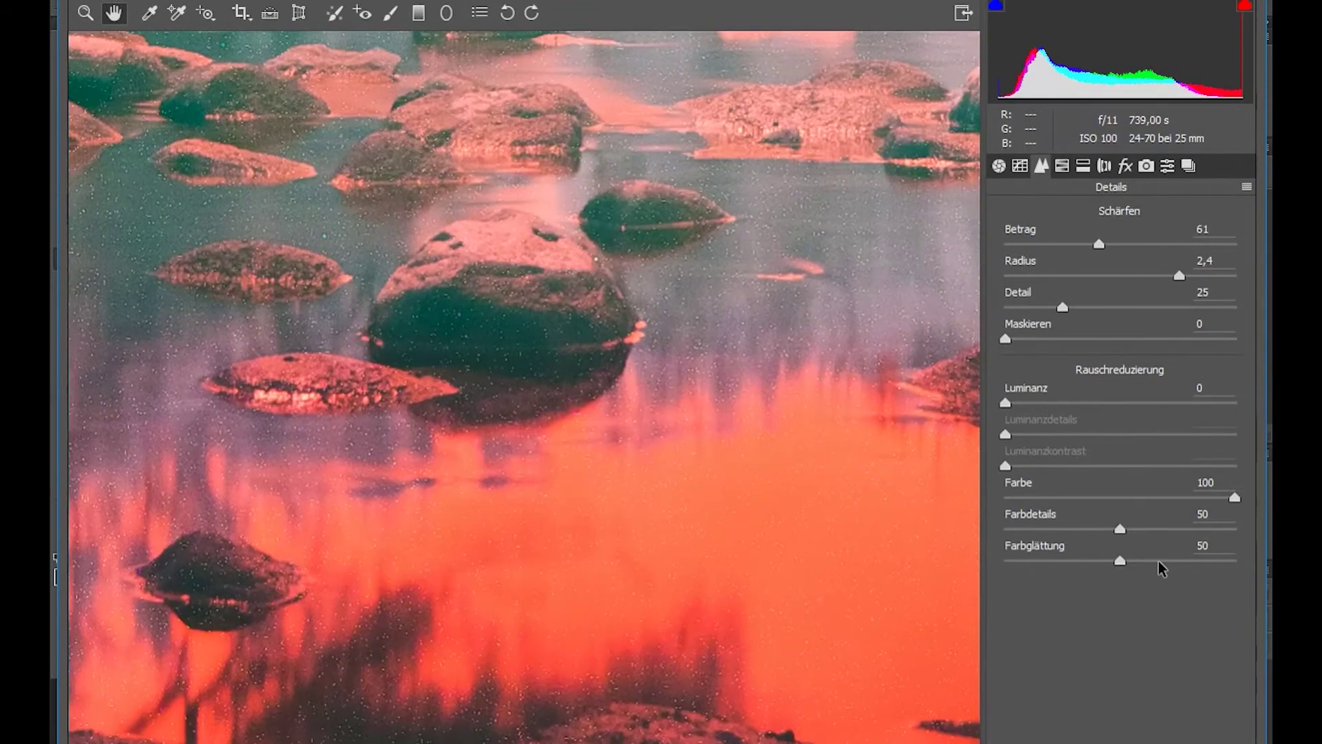
{"action": "left_click_drag", "start_coordinate": [1117, 529], "coordinate": [1038, 529]}
{"action": "left_click_drag", "start_coordinate": [1121, 560], "coordinate": [1171, 560]}
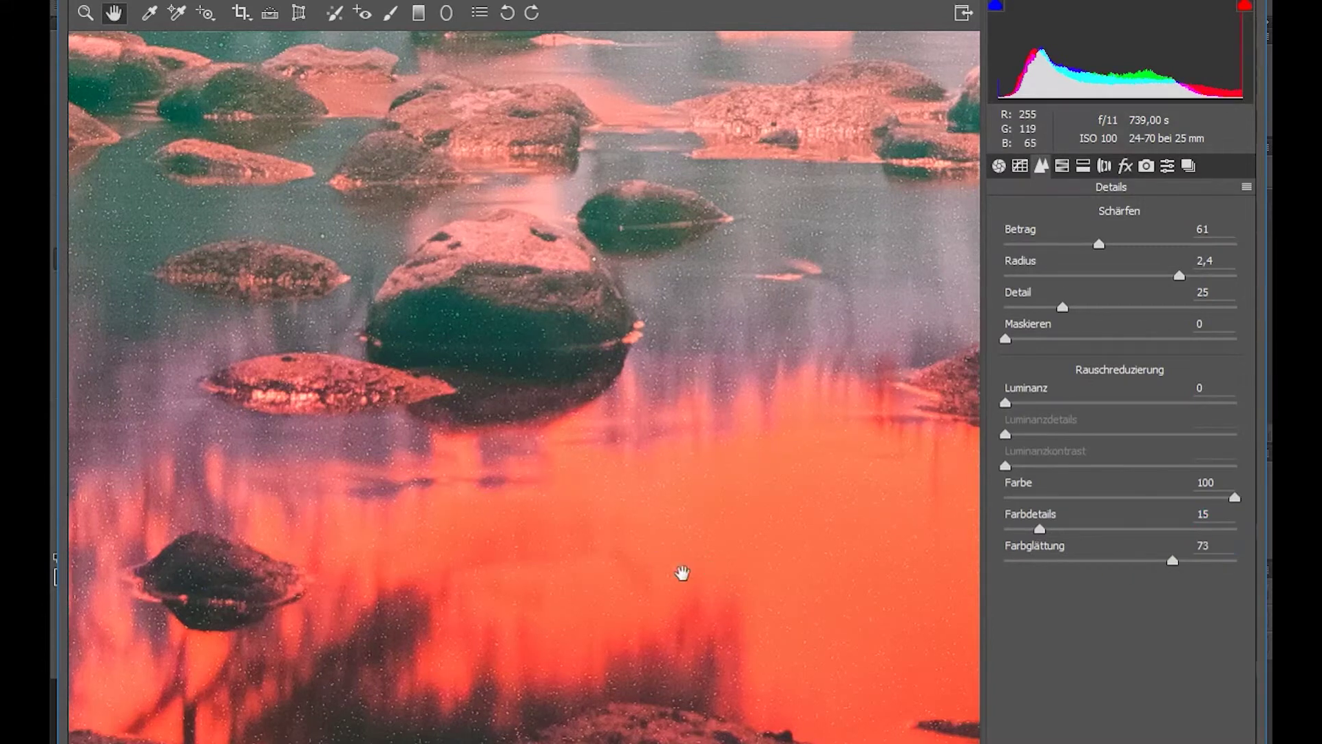
Add luminance noise reduction of 8 and check noise across the rocks and treeline.
{"action": "left_click_drag", "start_coordinate": [668, 537], "coordinate": [218, 21]}
{"action": "left_click_drag", "start_coordinate": [226, 514], "coordinate": [472, 600]}
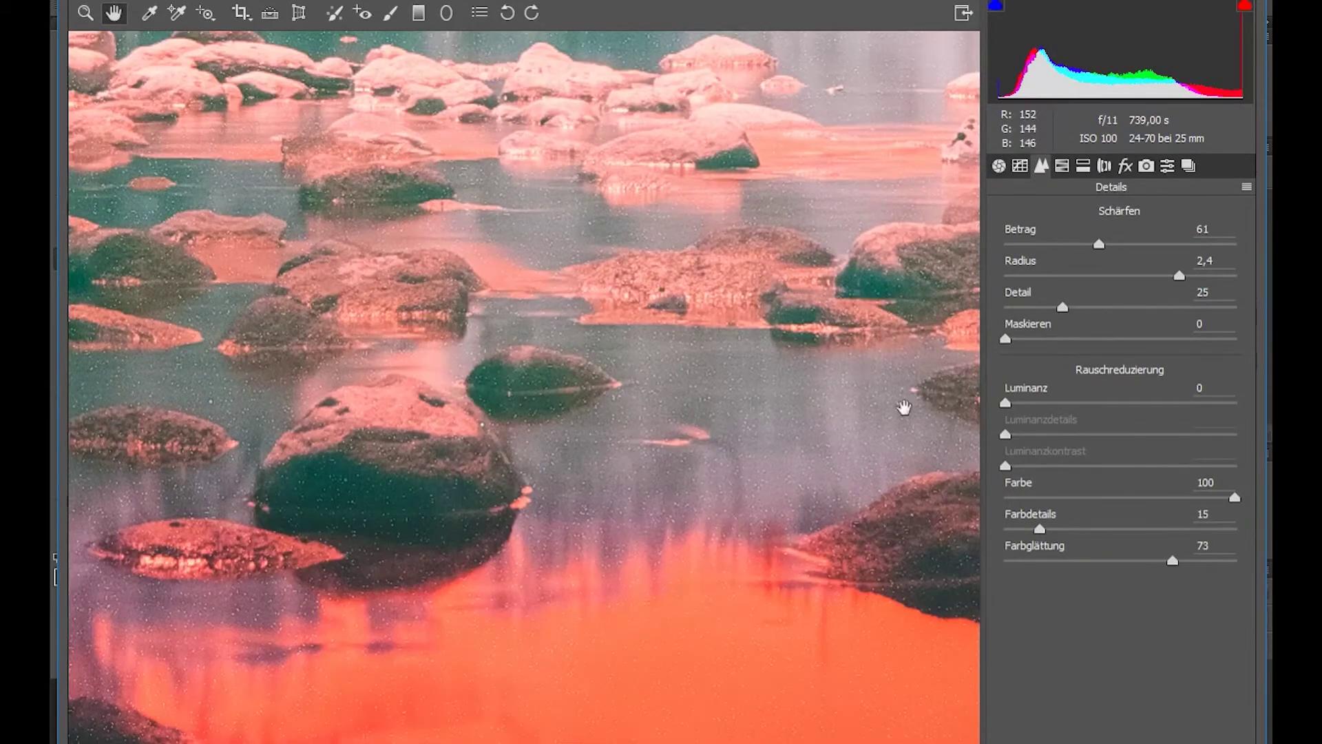
{"action": "left_click_drag", "start_coordinate": [1006, 405], "coordinate": [1030, 416]}
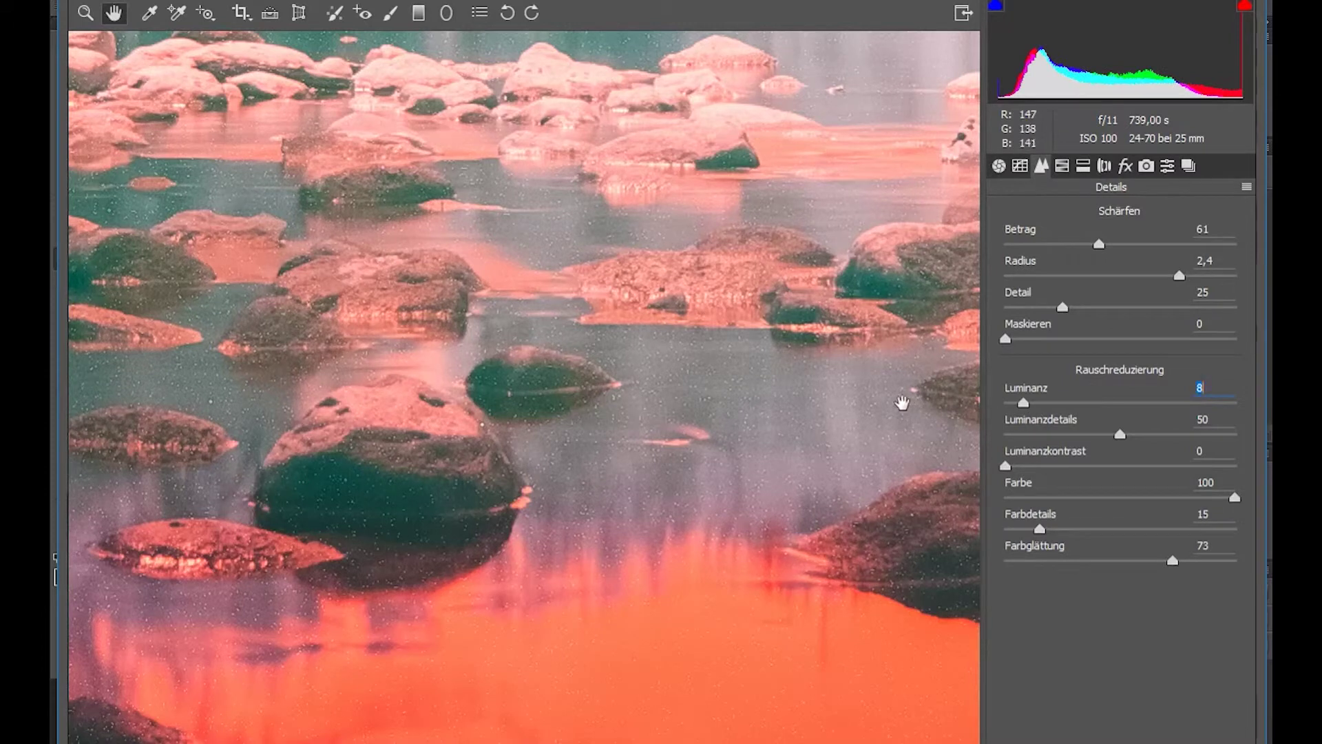
{"action": "left_click_drag", "start_coordinate": [546, 215], "coordinate": [422, 473]}
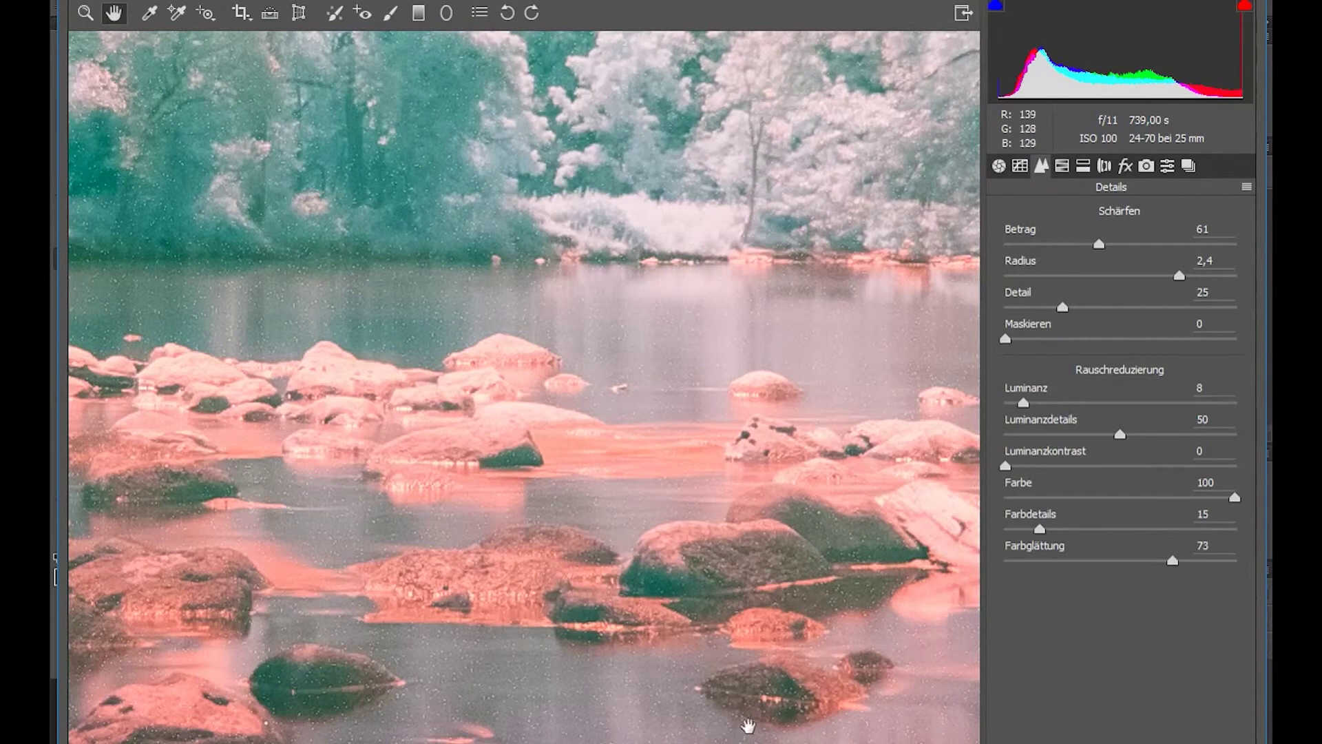
{"action": "left_click_drag", "start_coordinate": [741, 696], "coordinate": [630, 690]}
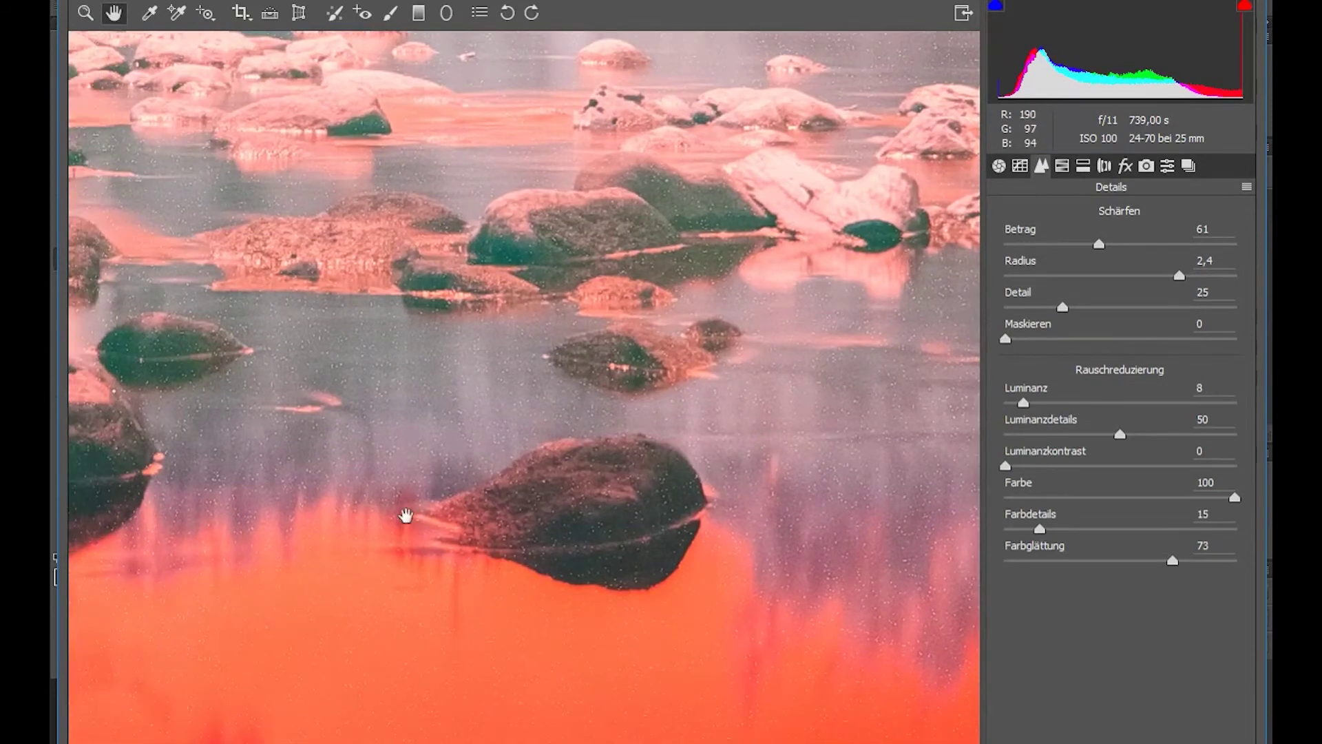
{"action": "left_click_drag", "start_coordinate": [405, 516], "coordinate": [618, 342]}
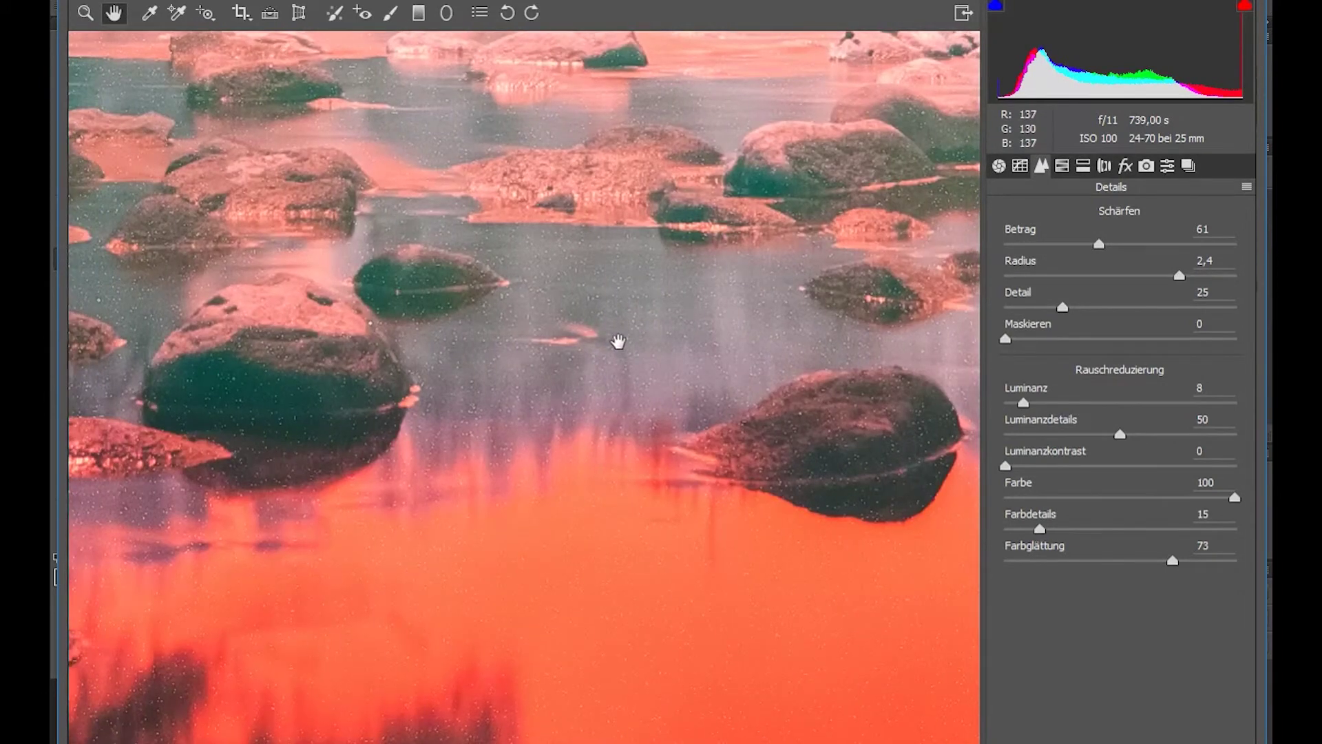
{"action": "left_click_drag", "start_coordinate": [606, 237], "coordinate": [345, 357]}
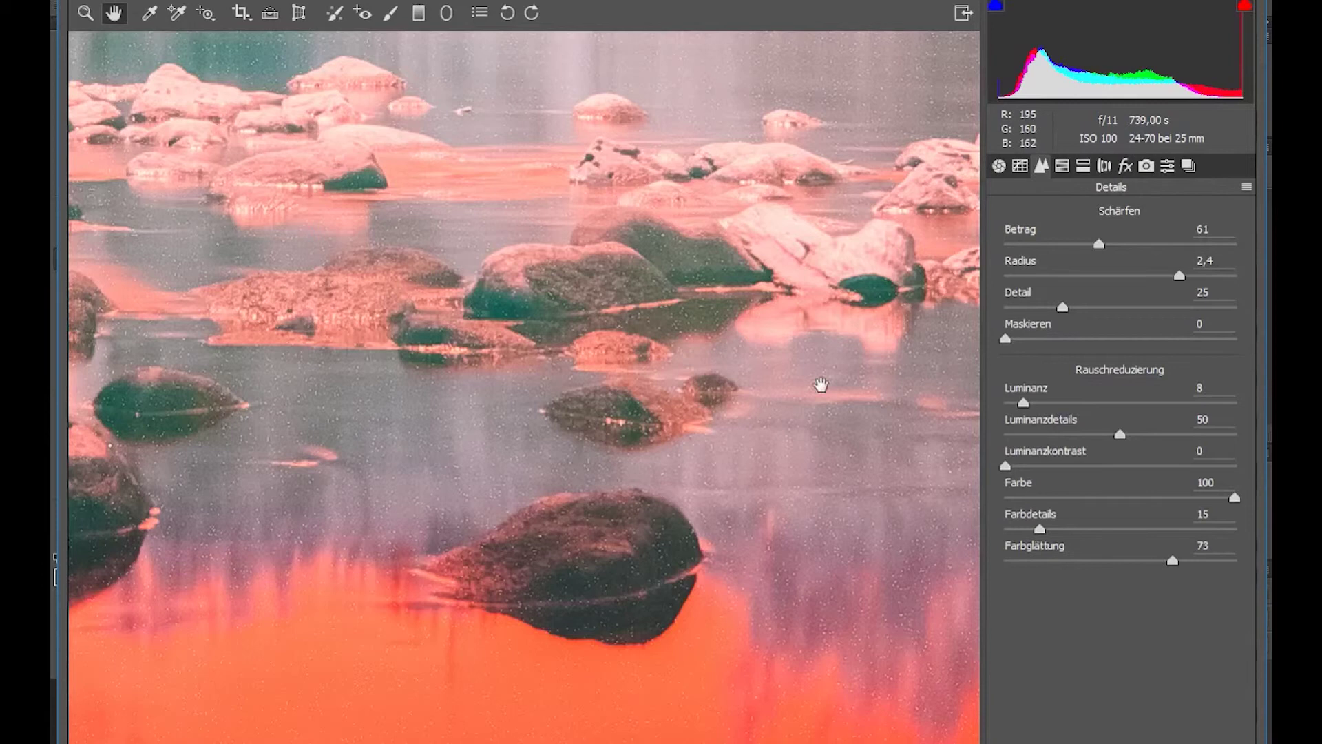
{"action": "left_click_drag", "start_coordinate": [774, 569], "coordinate": [495, 743]}
{"action": "left_click_drag", "start_coordinate": [460, 490], "coordinate": [614, 466]}
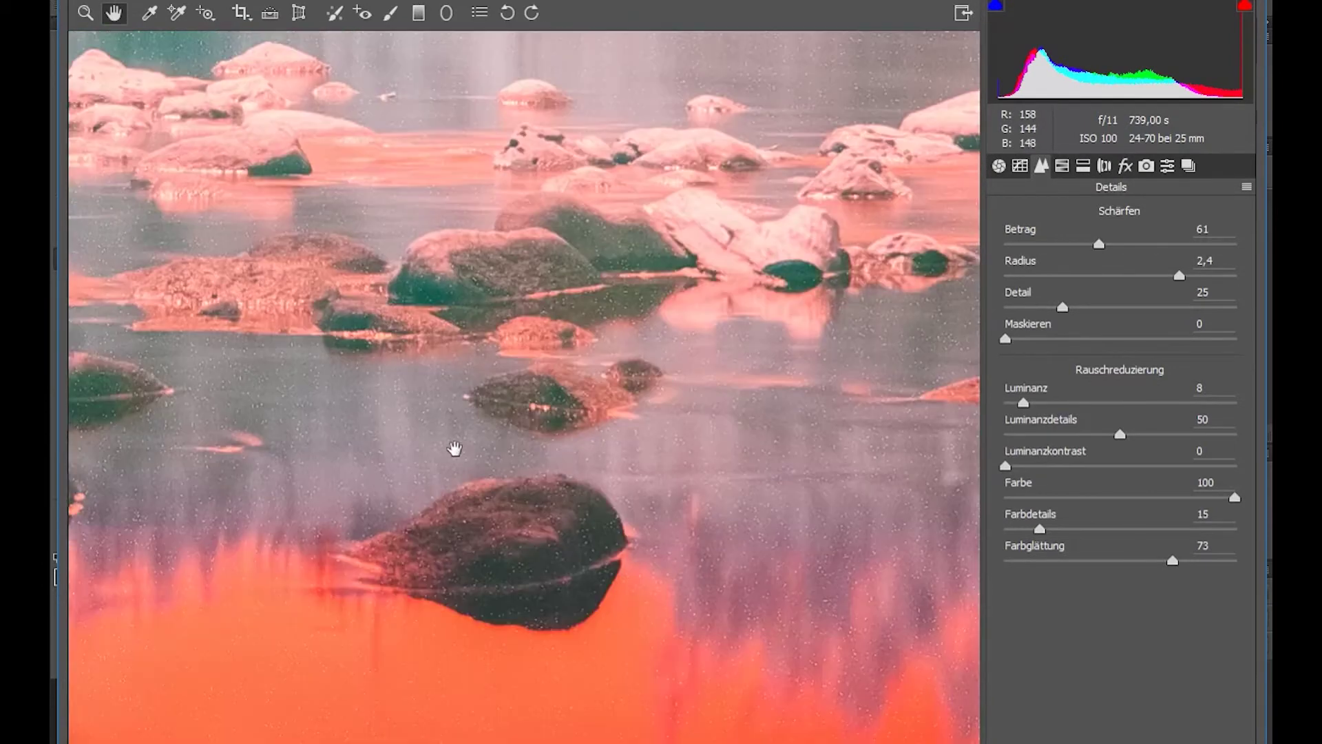
Fit the photo in view and set Shadows +47 and Blacks −31.
{"action": "key", "text": "z"}
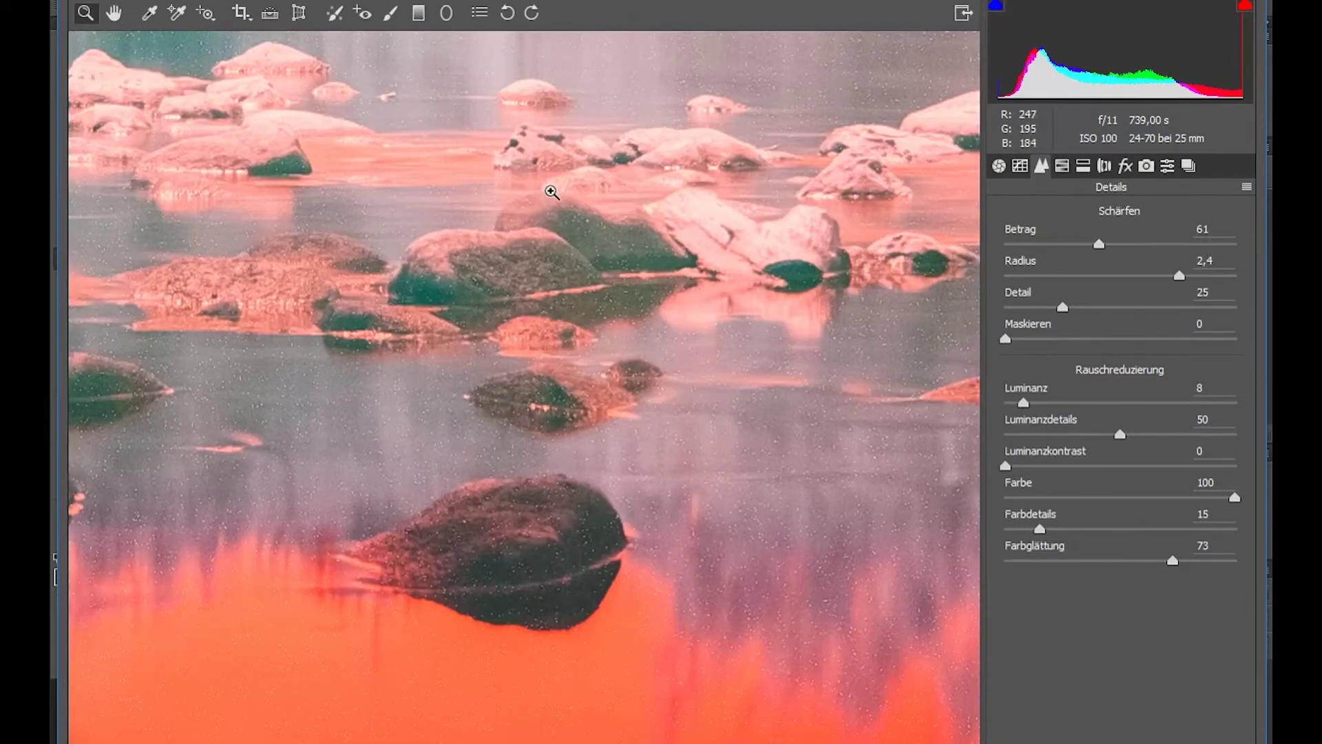
{"action": "right_click", "coordinate": [515, 219]}
{"action": "left_click", "coordinate": [591, 339]}
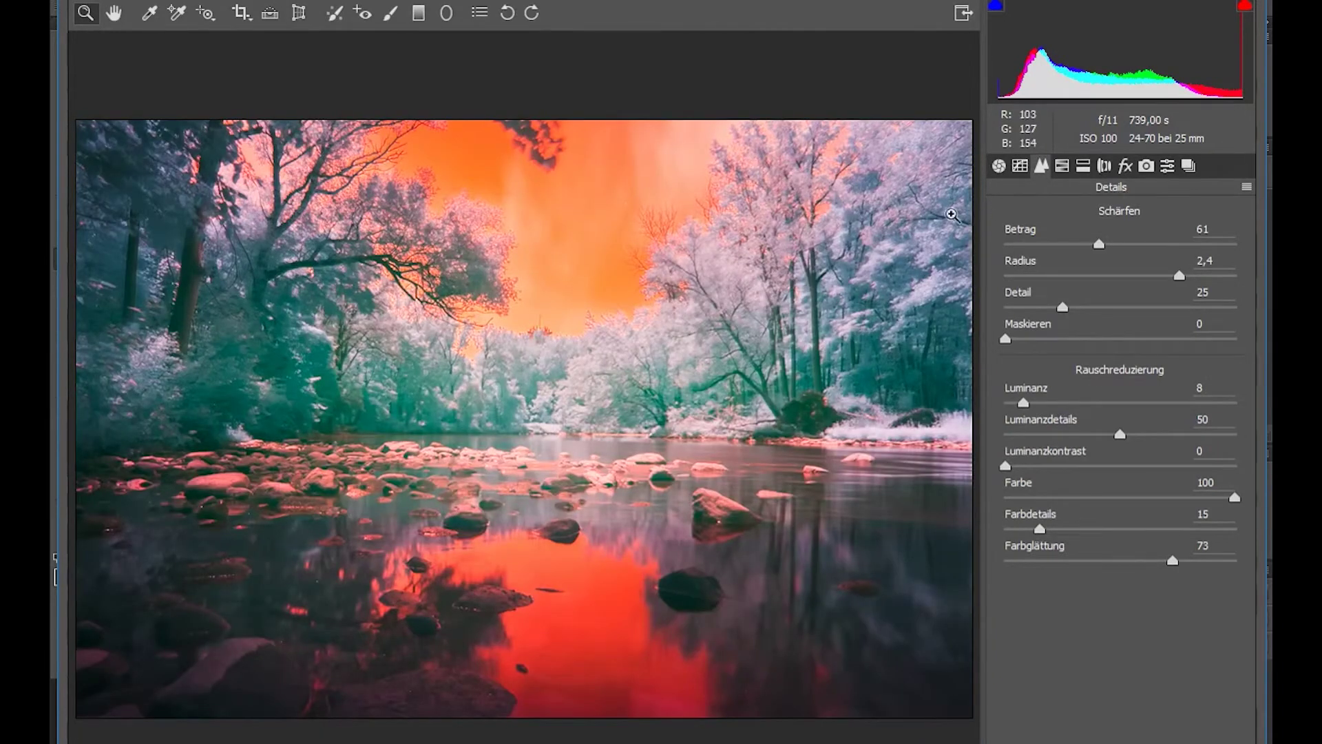
{"action": "left_click", "coordinate": [999, 166]}
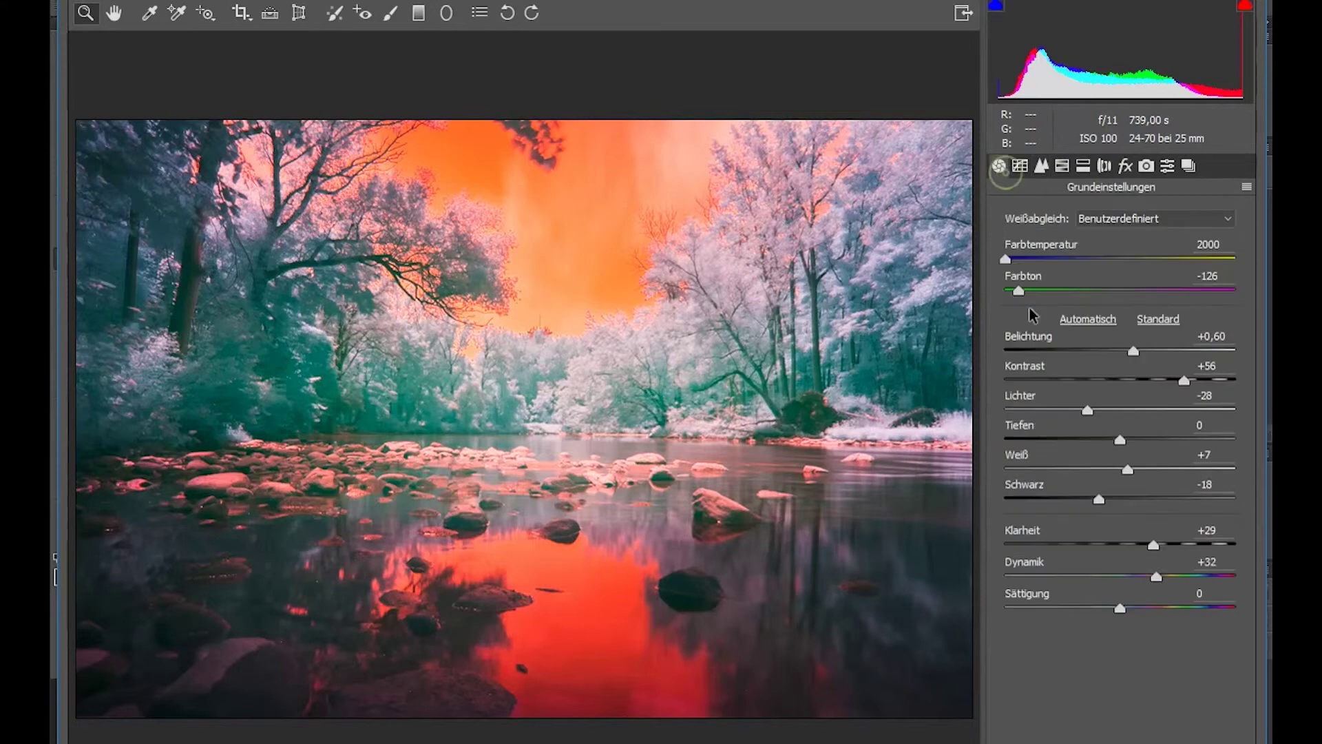
{"action": "left_click_drag", "start_coordinate": [1121, 440], "coordinate": [1167, 442]}
{"action": "left_click_drag", "start_coordinate": [1100, 503], "coordinate": [1085, 506]}
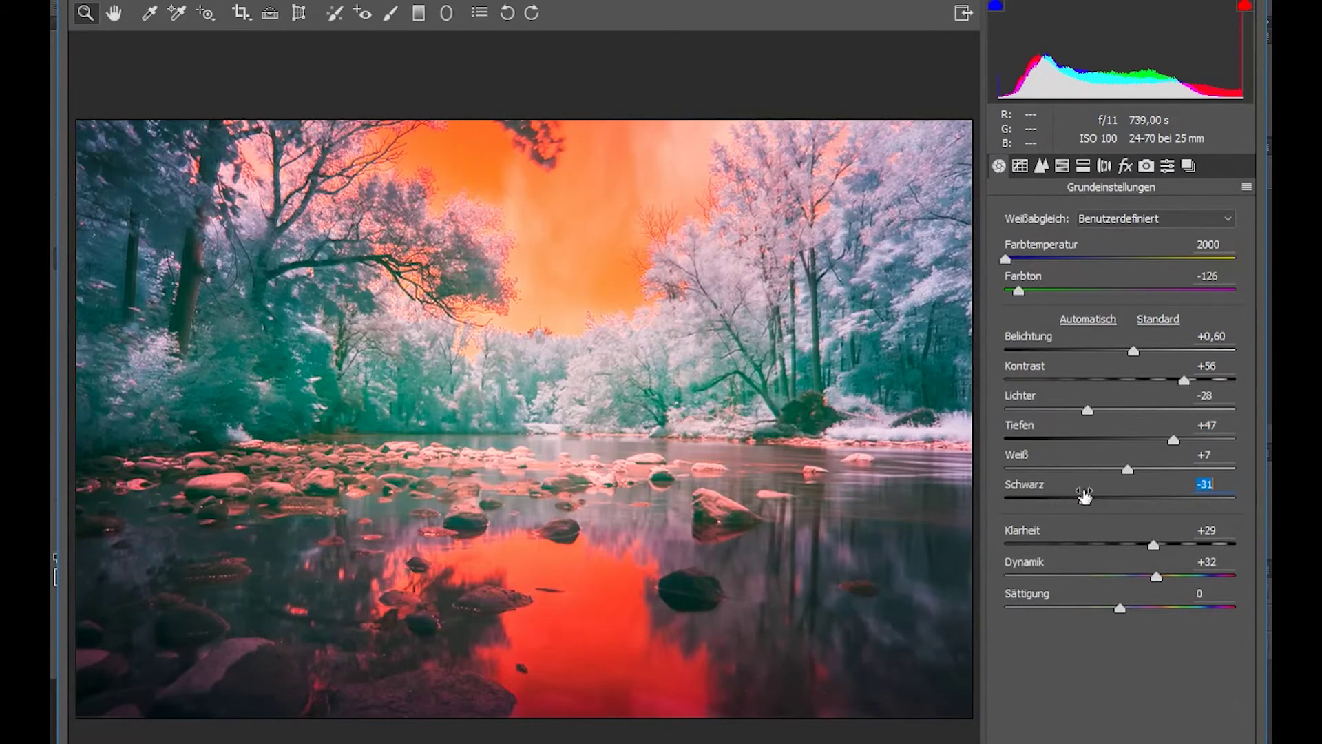
{"action": "left_click", "coordinate": [1084, 166]}
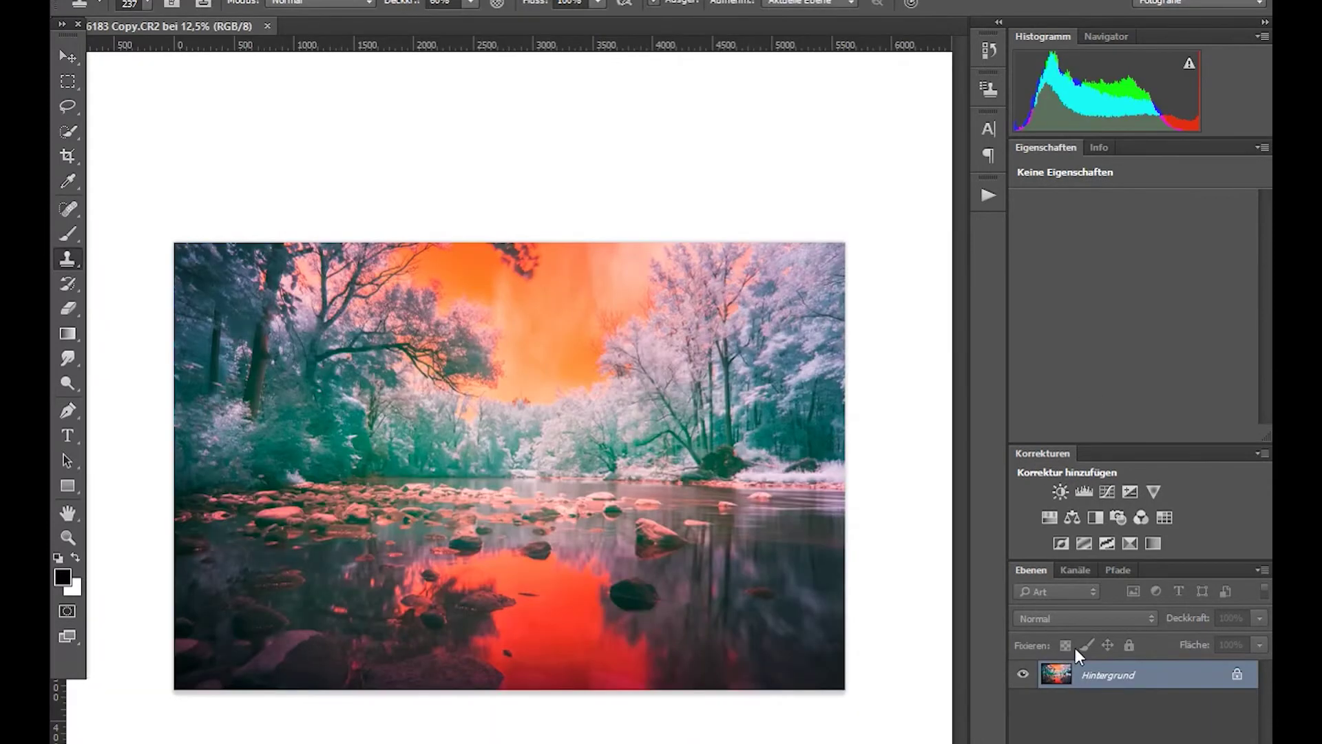
Convert the Hintergrund layer into an embedded smart object named Ebene 0.
{"action": "right_click", "coordinate": [1115, 679]}
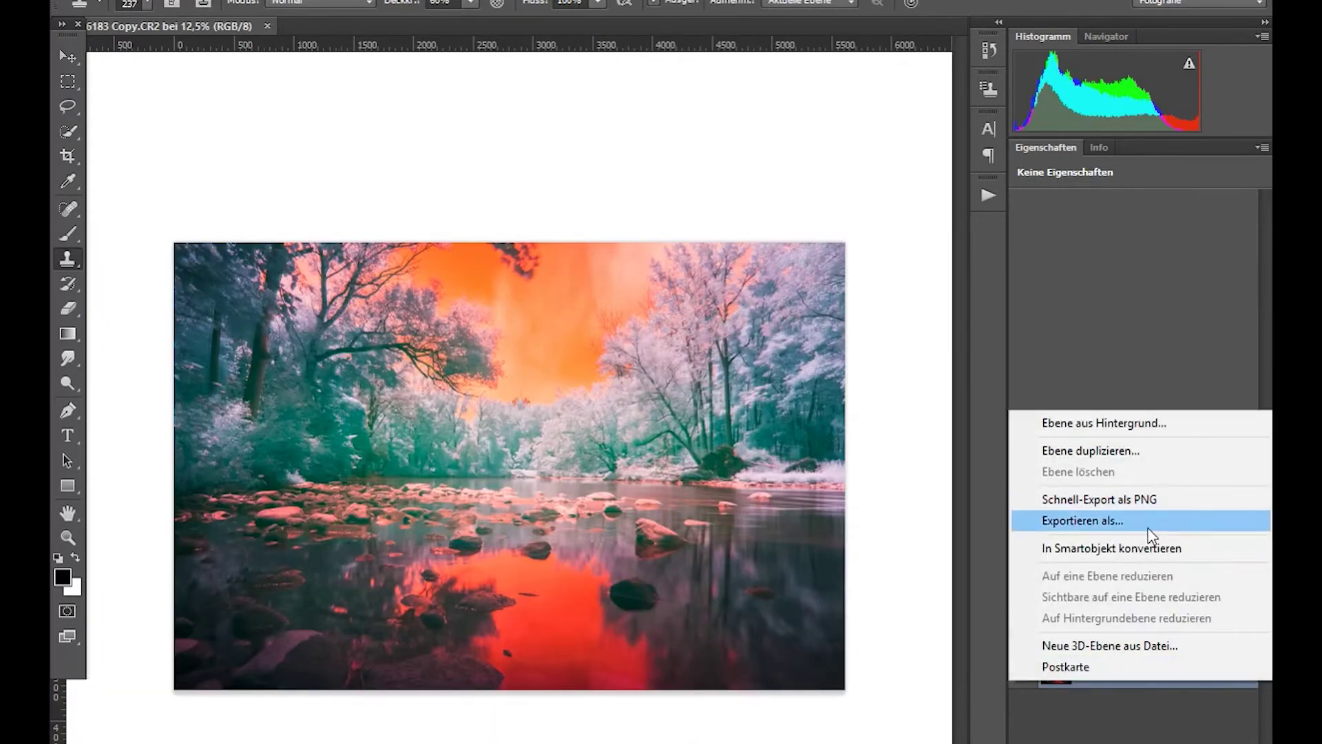
{"action": "left_click", "coordinate": [1115, 549]}
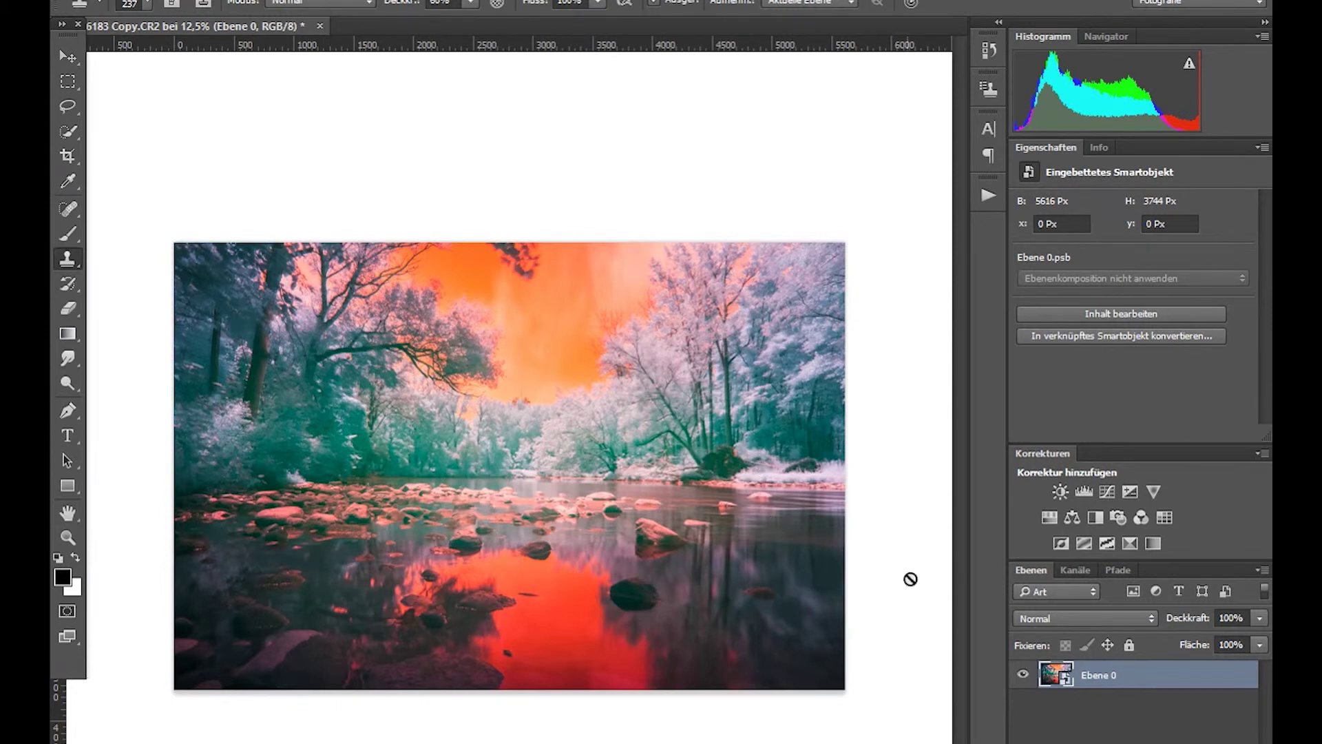
{"action": "left_click", "coordinate": [989, 196]}
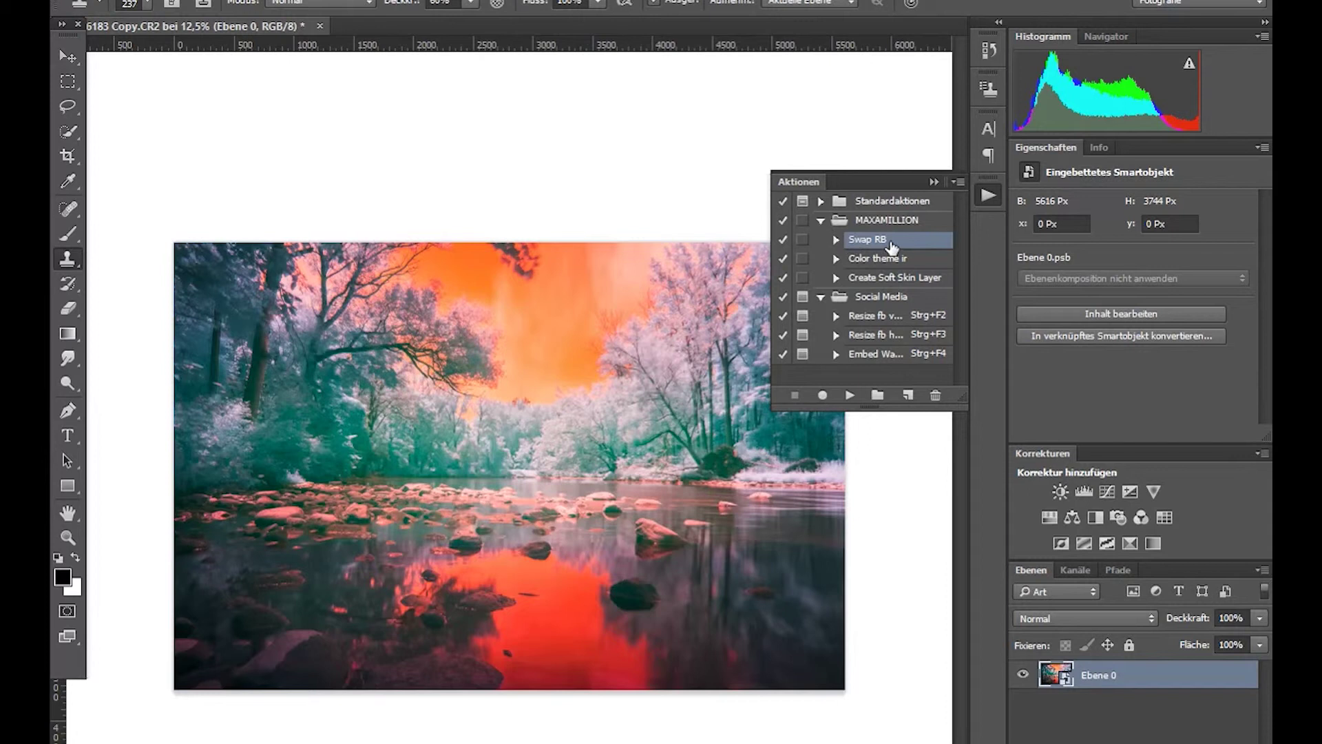
{"action": "left_click", "coordinate": [985, 200]}
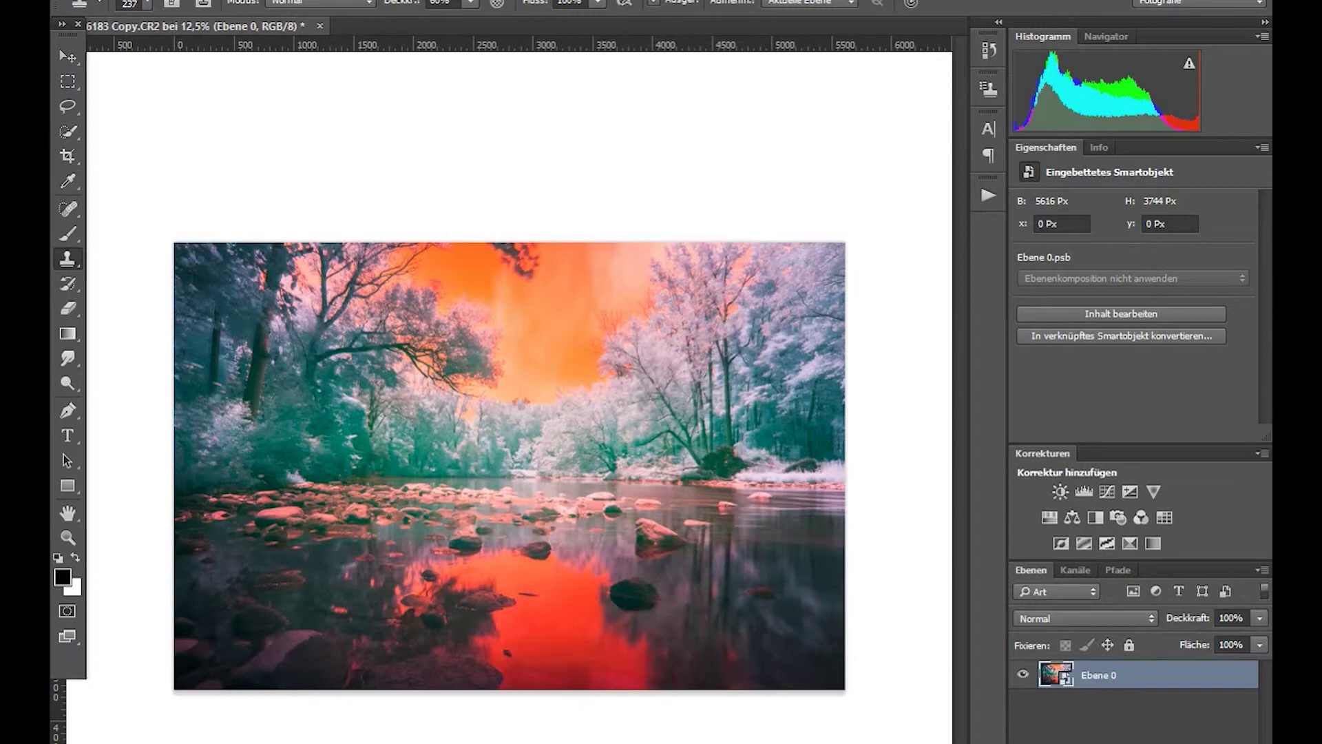
Open Kanalmixer and set the Rot output to Rot 0, Blau +100.
{"action": "left_click", "coordinate": [227, 0]}
{"action": "mouse_move", "coordinate": [275, 18]}
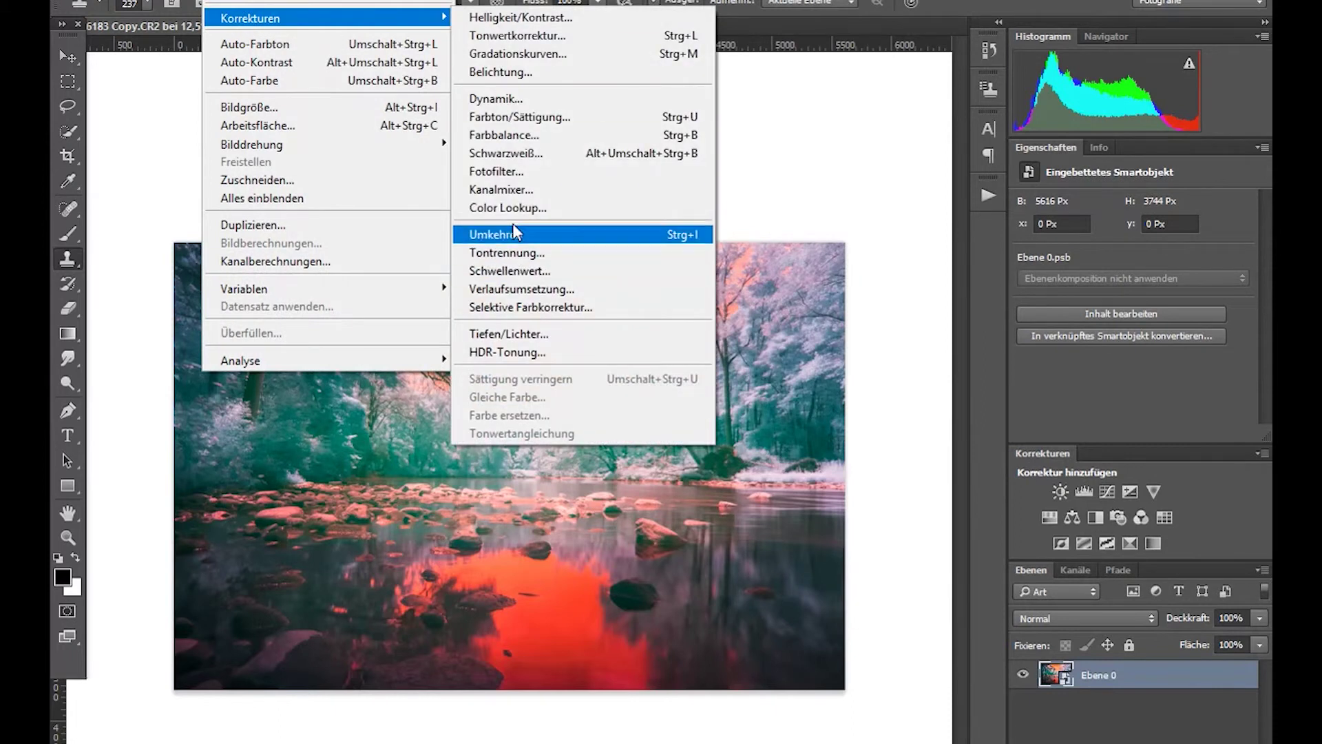
{"action": "left_click", "coordinate": [554, 192]}
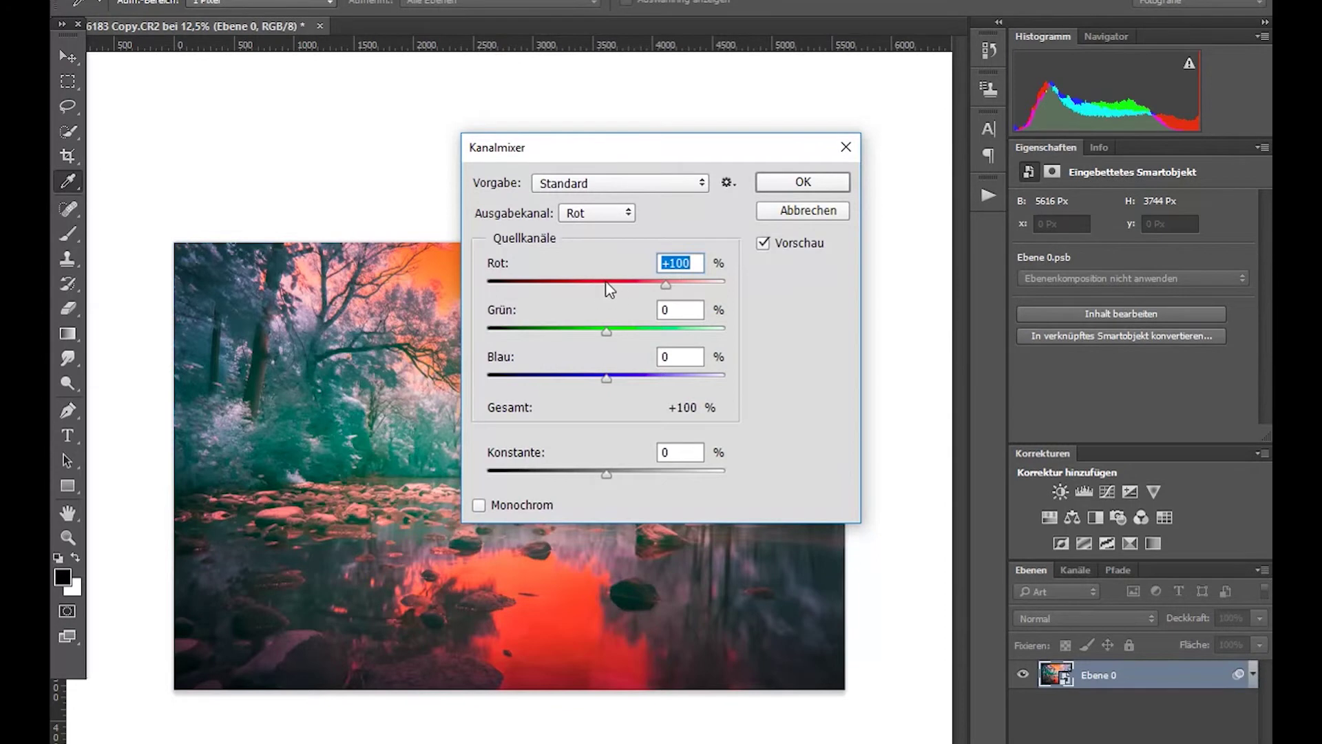
{"action": "left_click_drag", "start_coordinate": [609, 288], "coordinate": [602, 290]}
{"action": "type", "text": "0"}
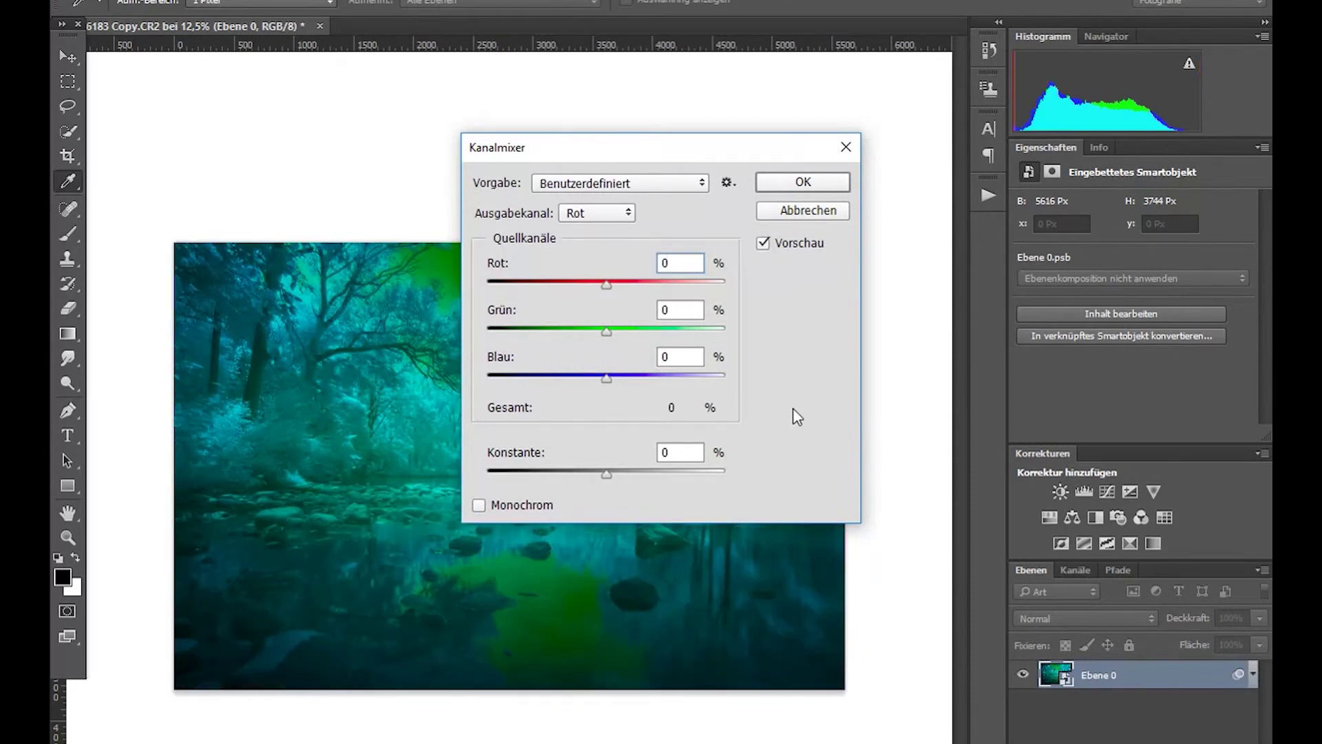
{"action": "left_click_drag", "start_coordinate": [675, 376], "coordinate": [665, 377]}
Set the Blau output to Rot +100, Blau about 0, and apply the smart filter.
{"action": "left_click", "coordinate": [597, 213]}
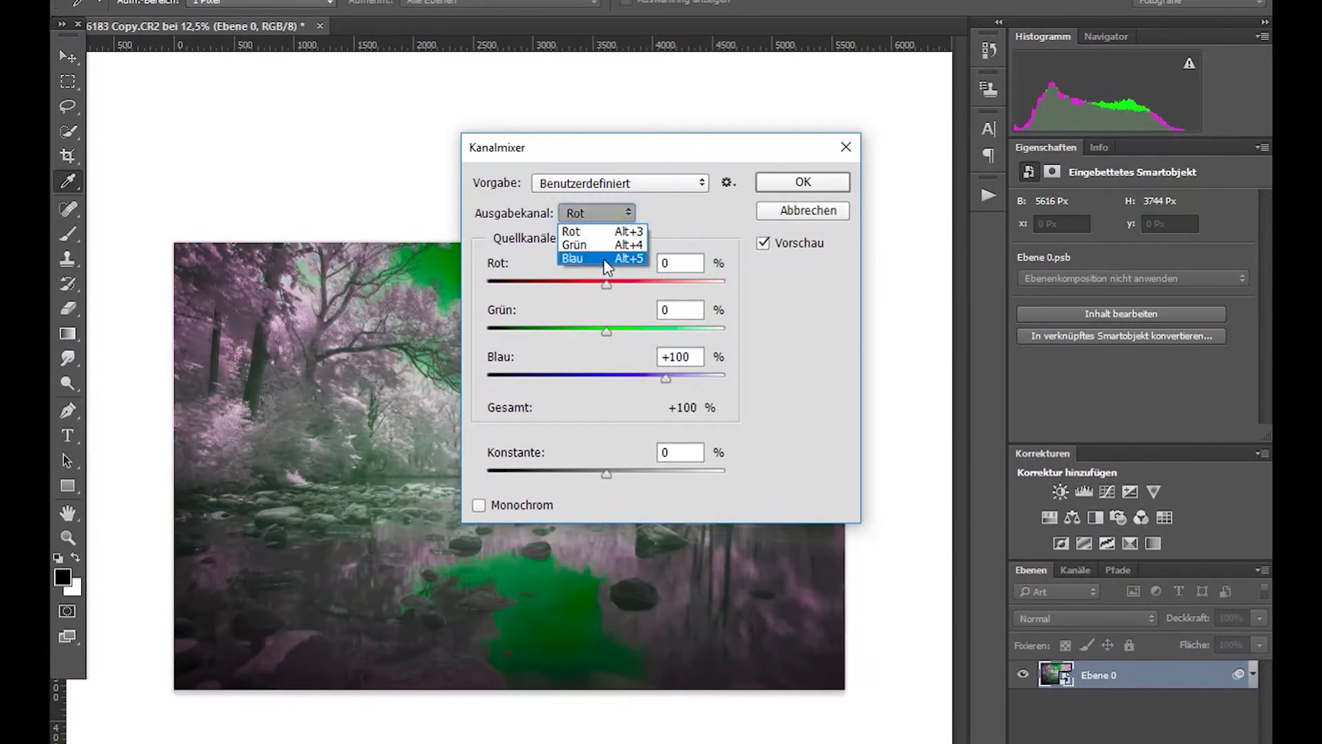
{"action": "left_click", "coordinate": [599, 259]}
{"action": "left_click_drag", "start_coordinate": [607, 285], "coordinate": [668, 300]}
{"action": "left_click", "coordinate": [612, 376]}
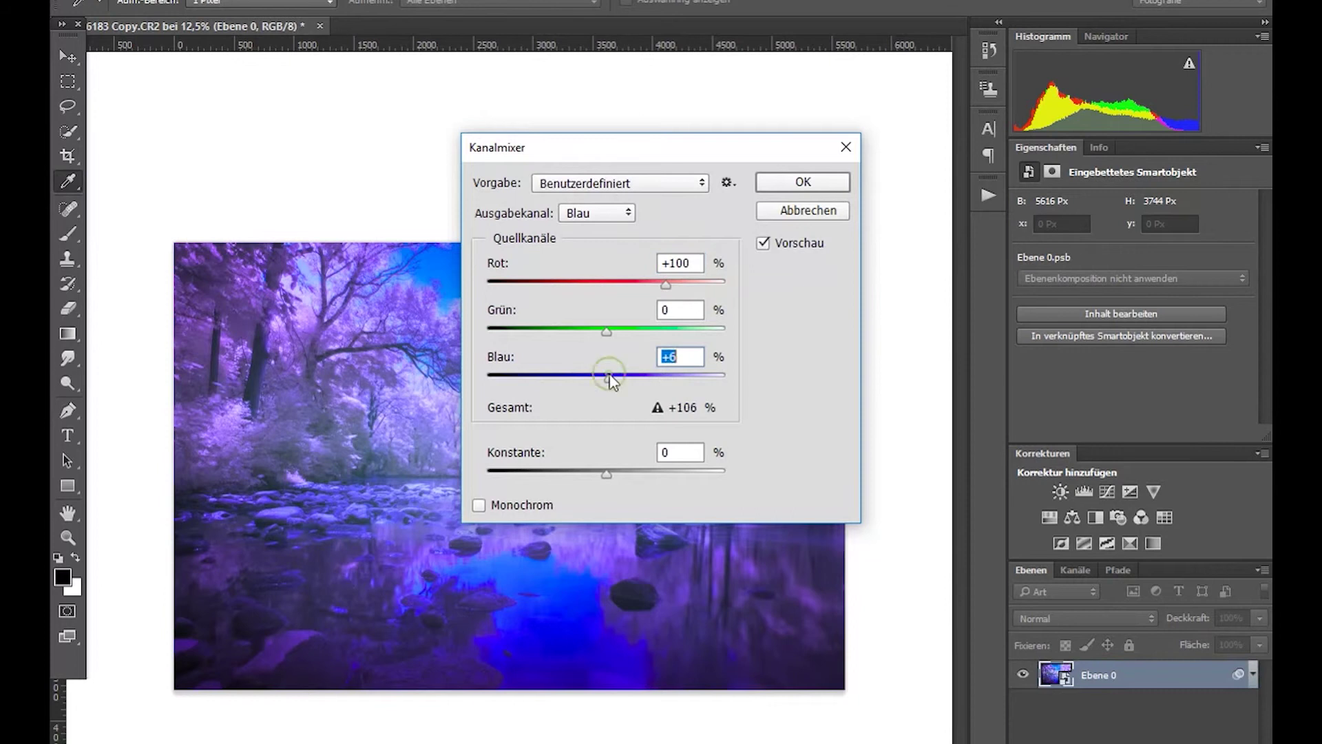
{"action": "left_click_drag", "start_coordinate": [607, 376], "coordinate": [606, 378]}
{"action": "key", "text": "Return"}
{"action": "key", "text": "s"}
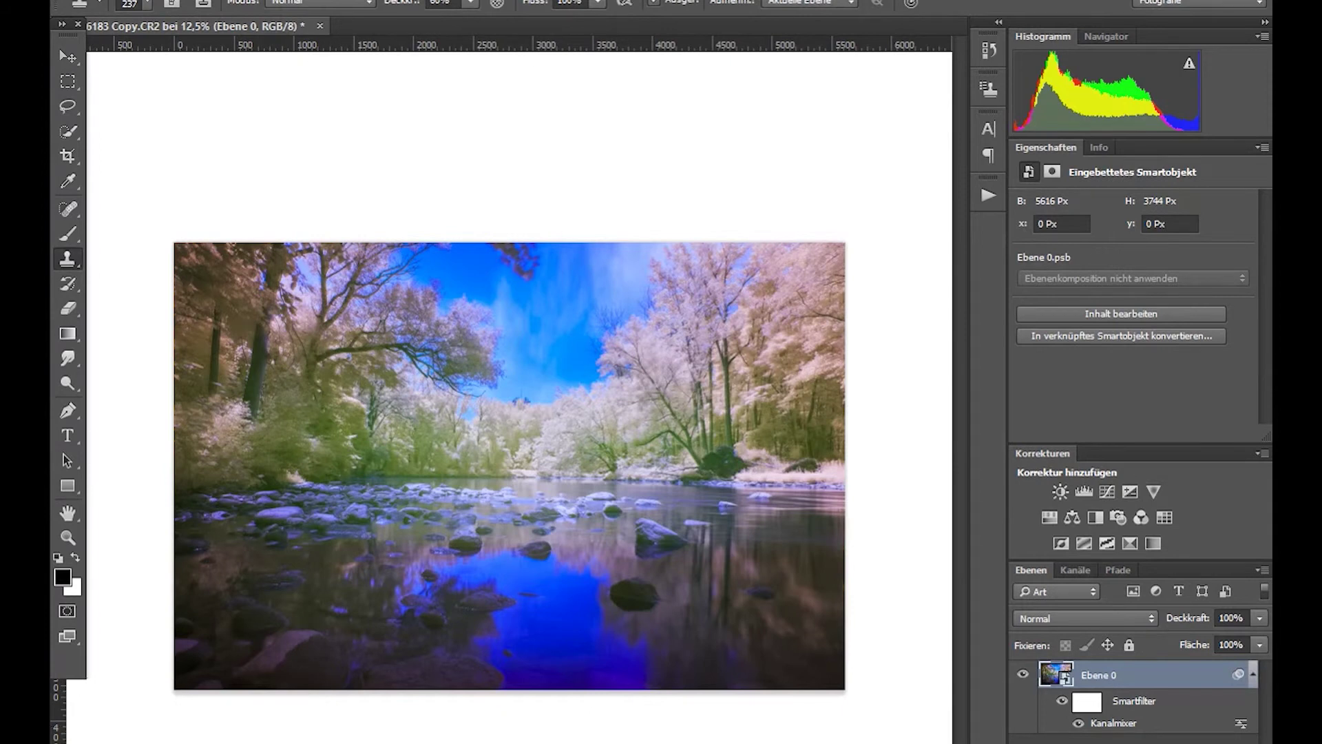
Launch Camera Raw-Filter from the Filter menu on the channel-swapped Ebene 0.
{"action": "key", "text": "alt+t"}
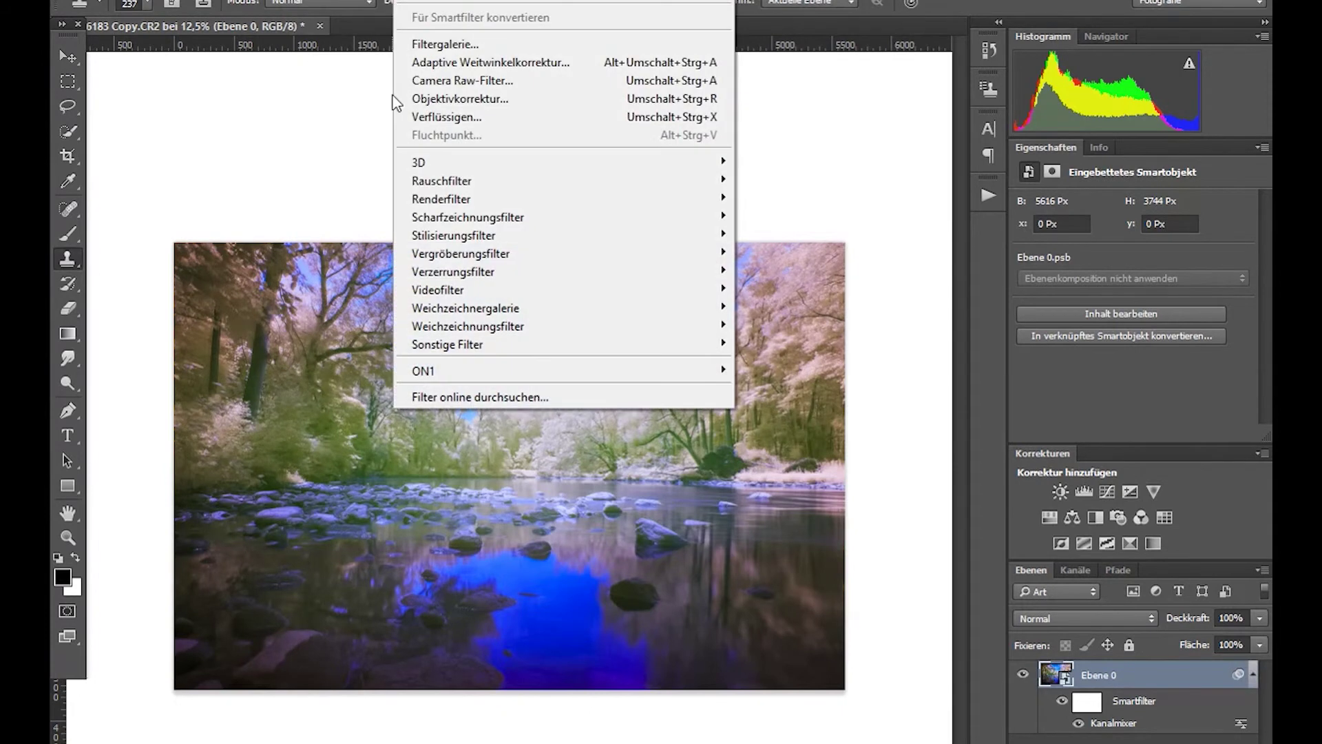
{"action": "left_click", "coordinate": [415, 81]}
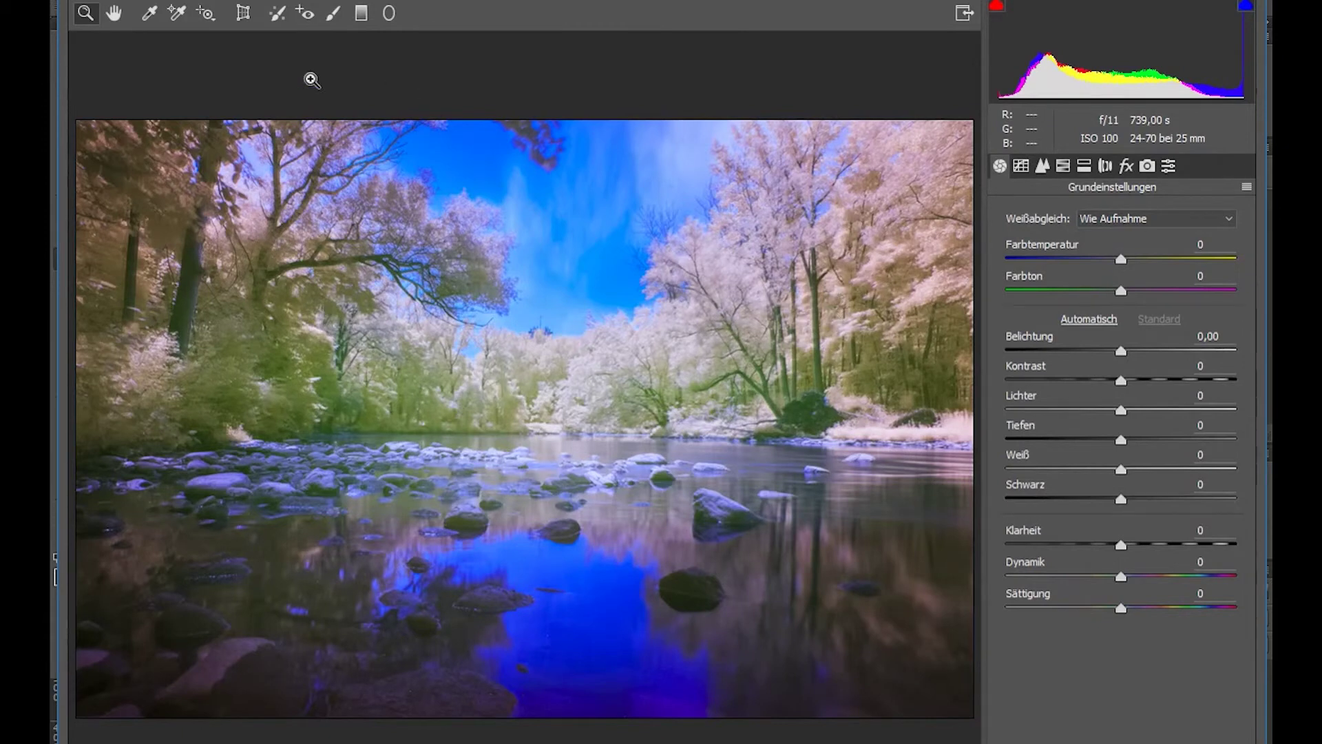
Brush the blue water reflection with a reset local adjustment of Saturation −18, Clarity +25.
{"action": "left_click", "coordinate": [334, 14]}
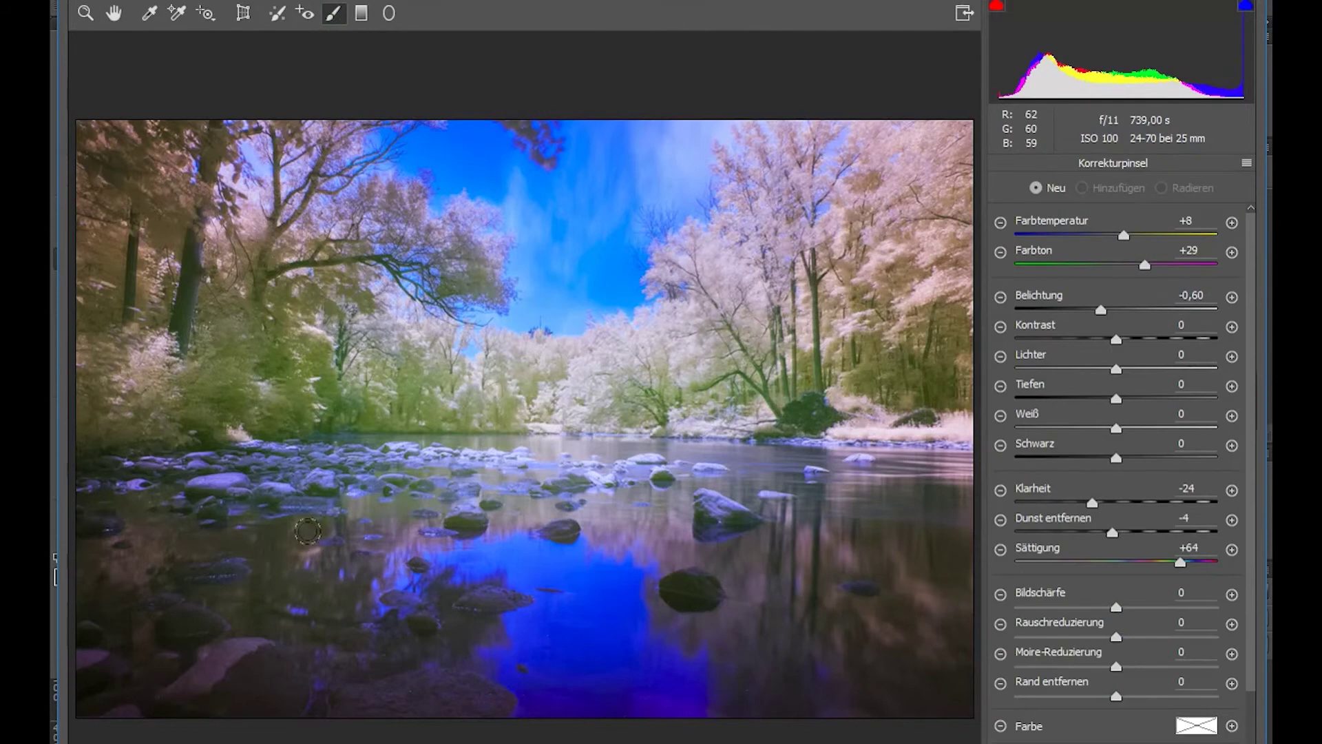
{"action": "left_click_drag", "start_coordinate": [396, 578], "coordinate": [358, 606]}
{"action": "left_click", "coordinate": [1247, 162]}
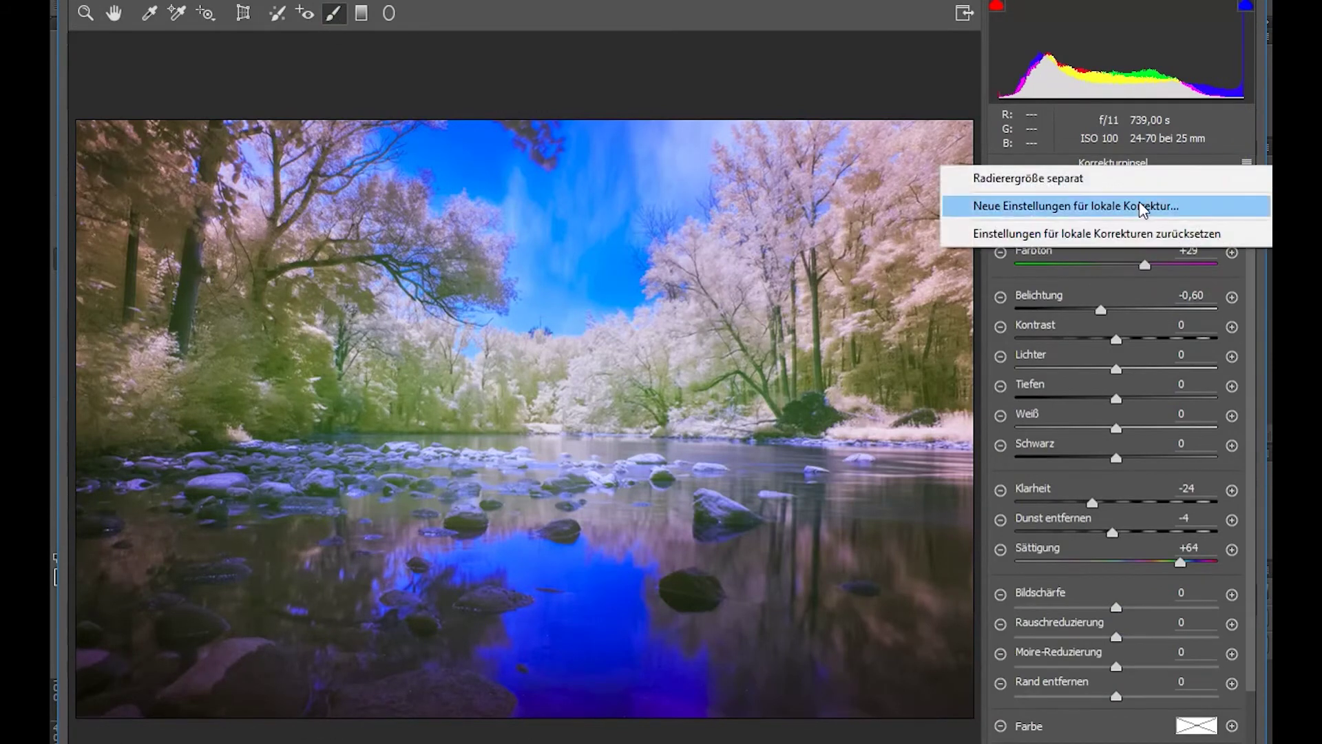
{"action": "left_click", "coordinate": [1061, 233]}
{"action": "left_click_drag", "start_coordinate": [1117, 562], "coordinate": [1098, 563]}
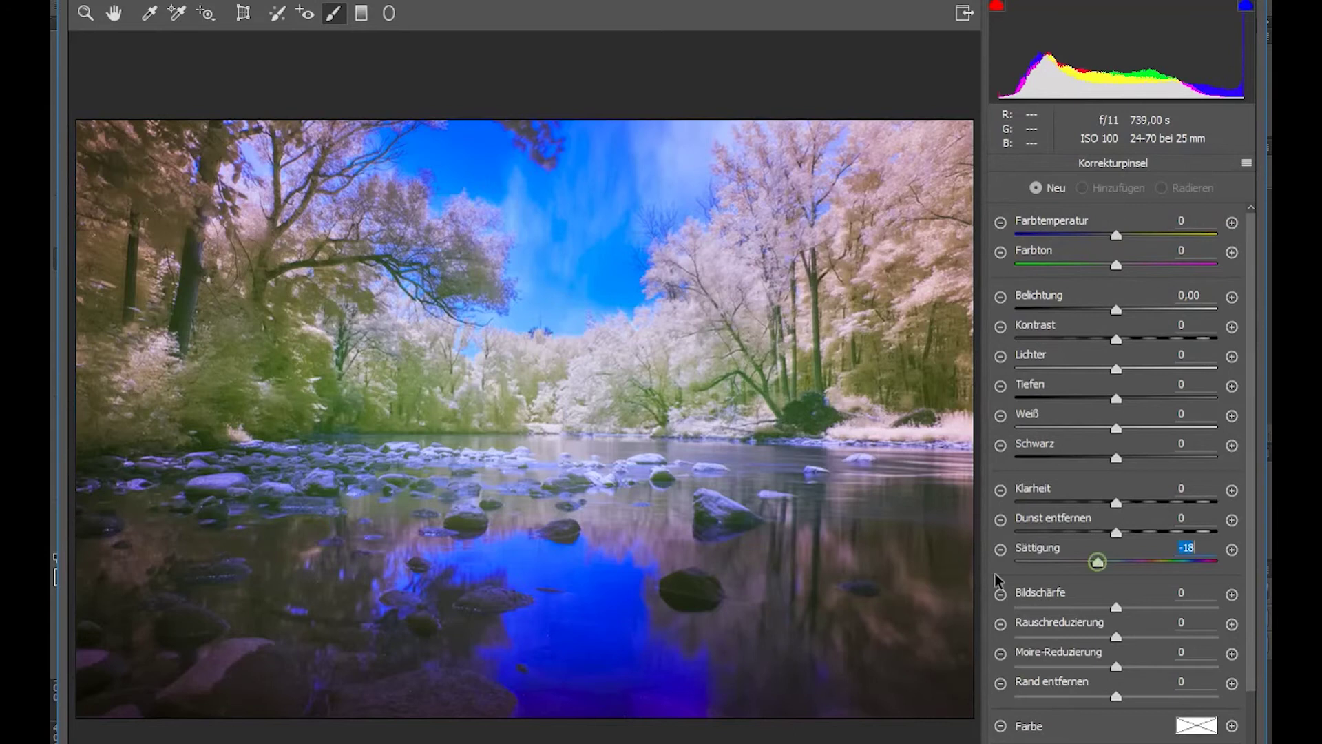
{"action": "left_click_drag", "start_coordinate": [721, 472], "coordinate": [841, 594]}
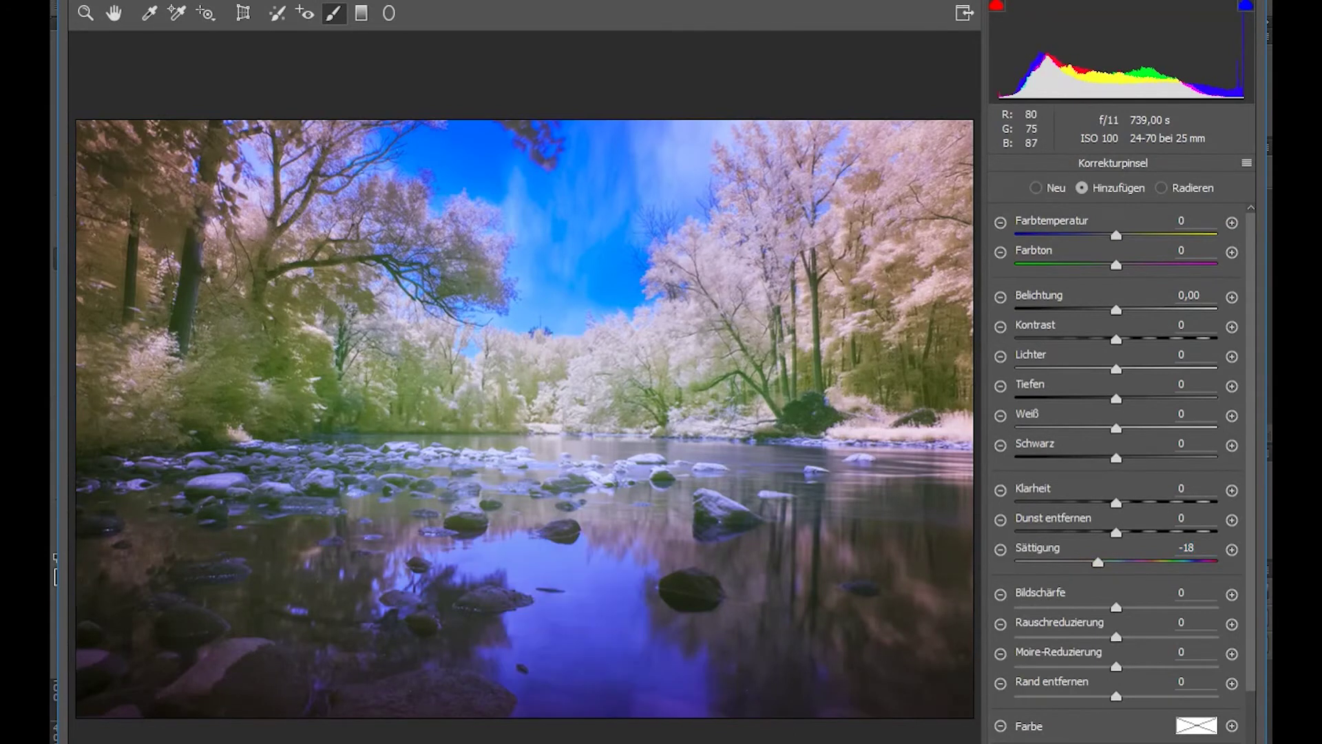
{"action": "left_click", "coordinate": [1141, 502]}
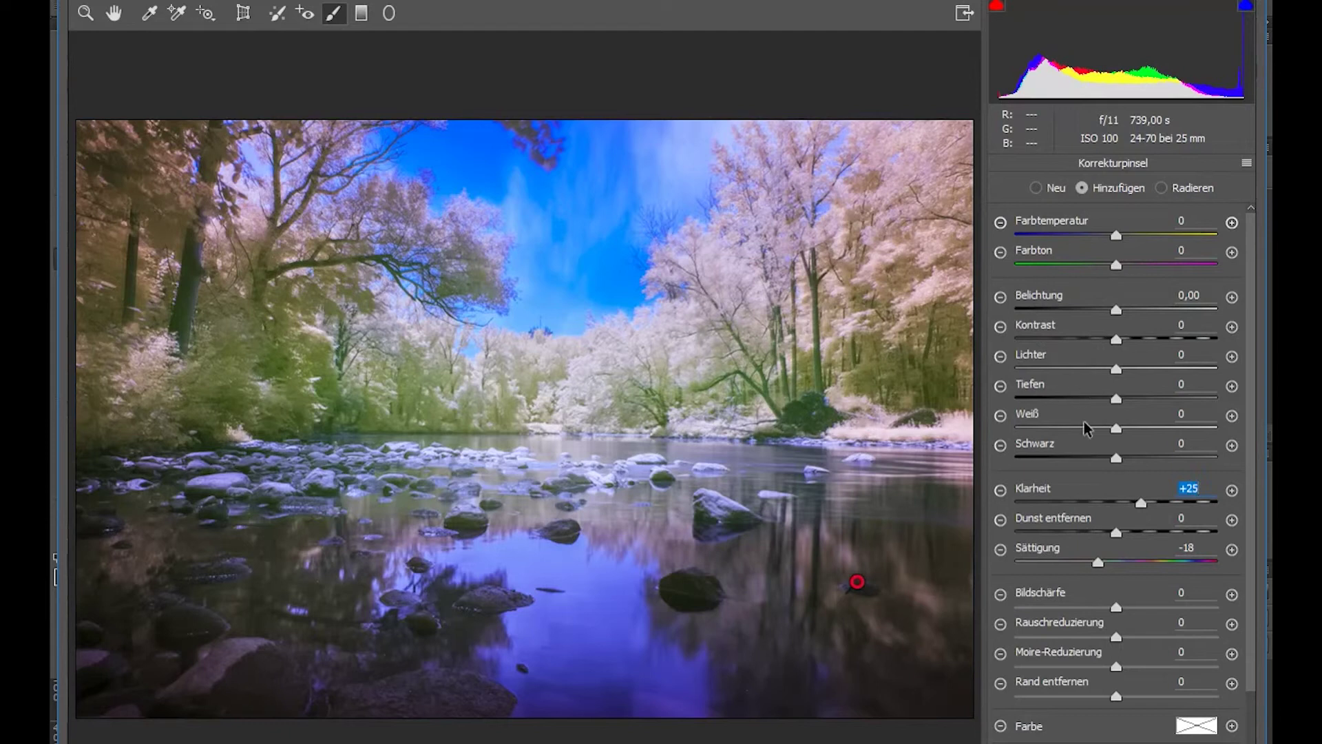
{"action": "left_click", "coordinate": [1117, 534]}
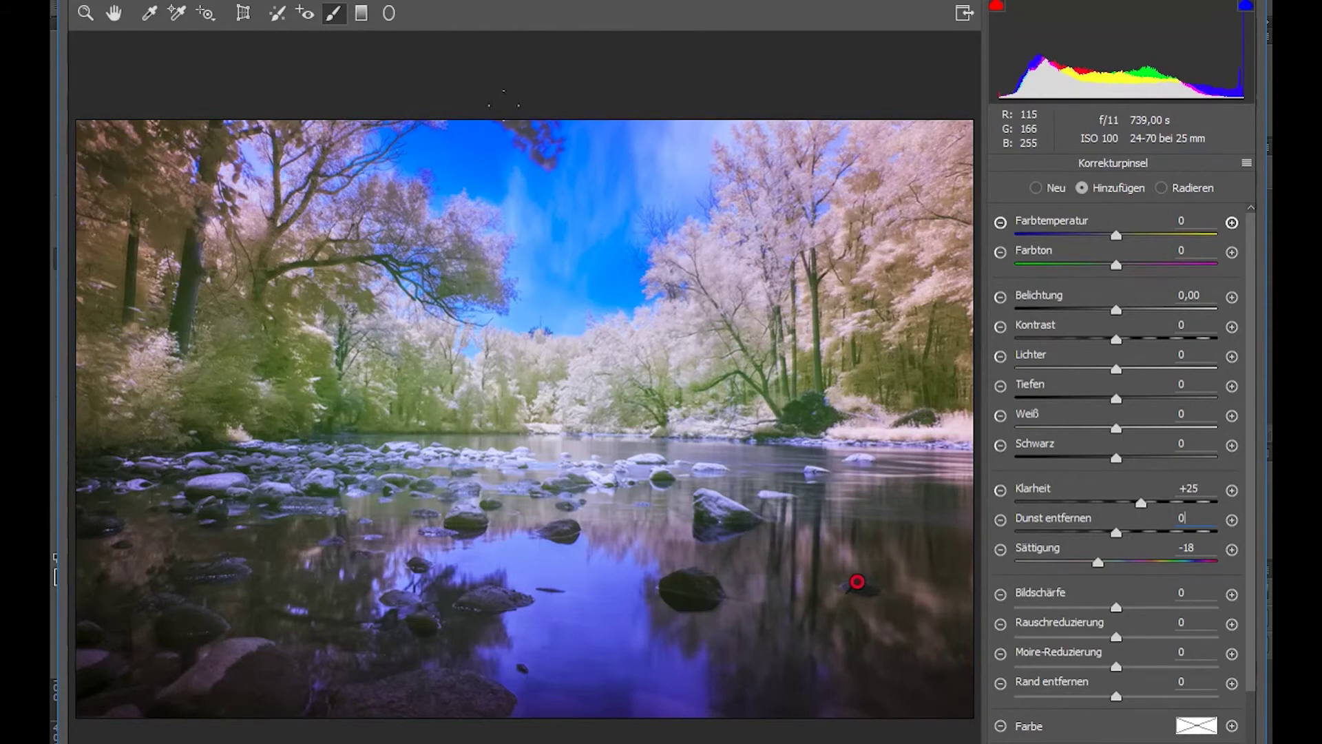
Set the yellow and orange saturation to -100 in the HSL panel.
{"action": "left_click", "coordinate": [113, 13]}
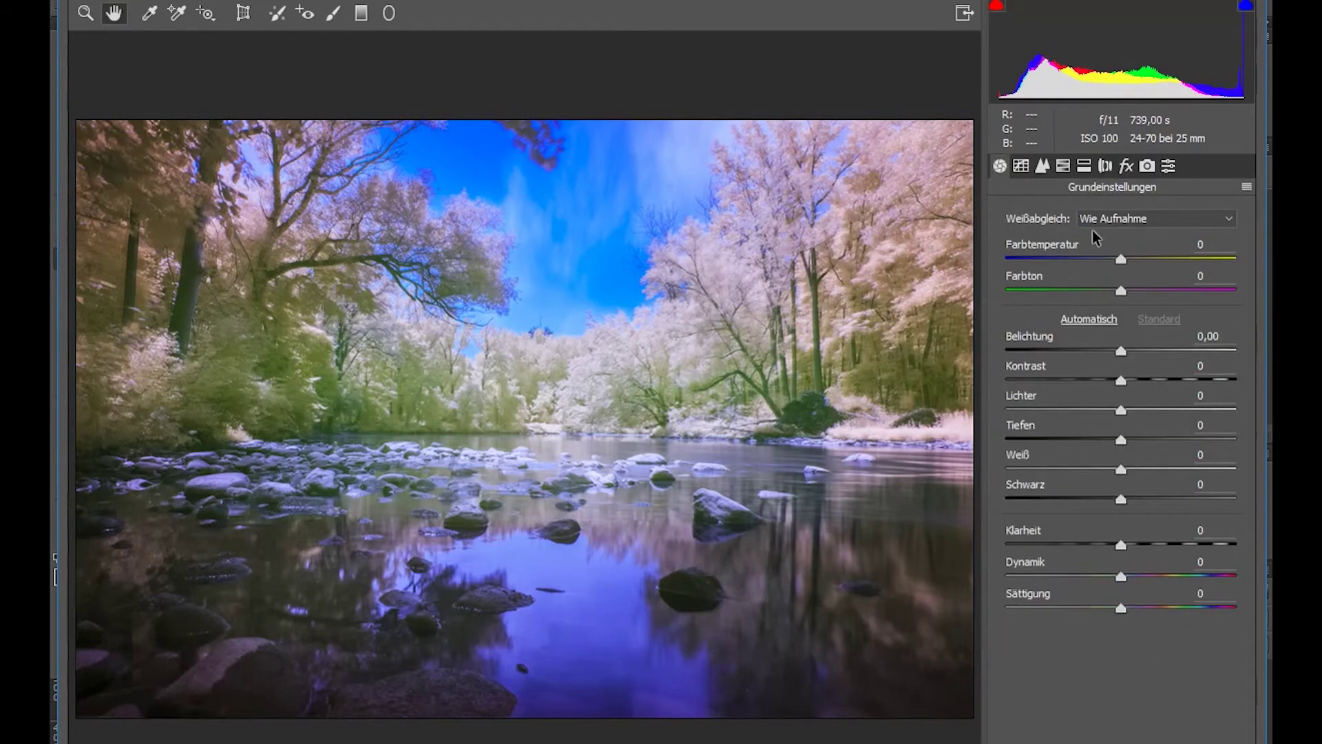
{"action": "left_click", "coordinate": [1063, 165]}
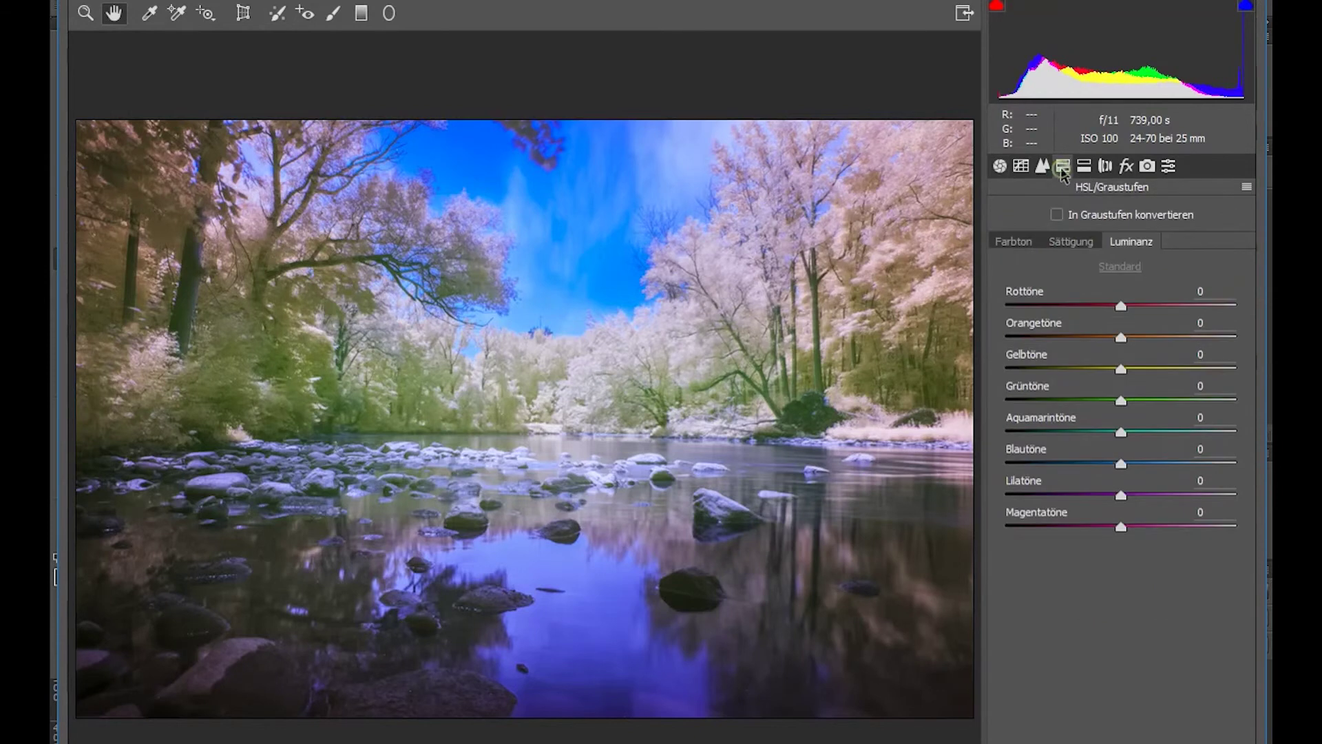
{"action": "left_click", "coordinate": [1079, 242]}
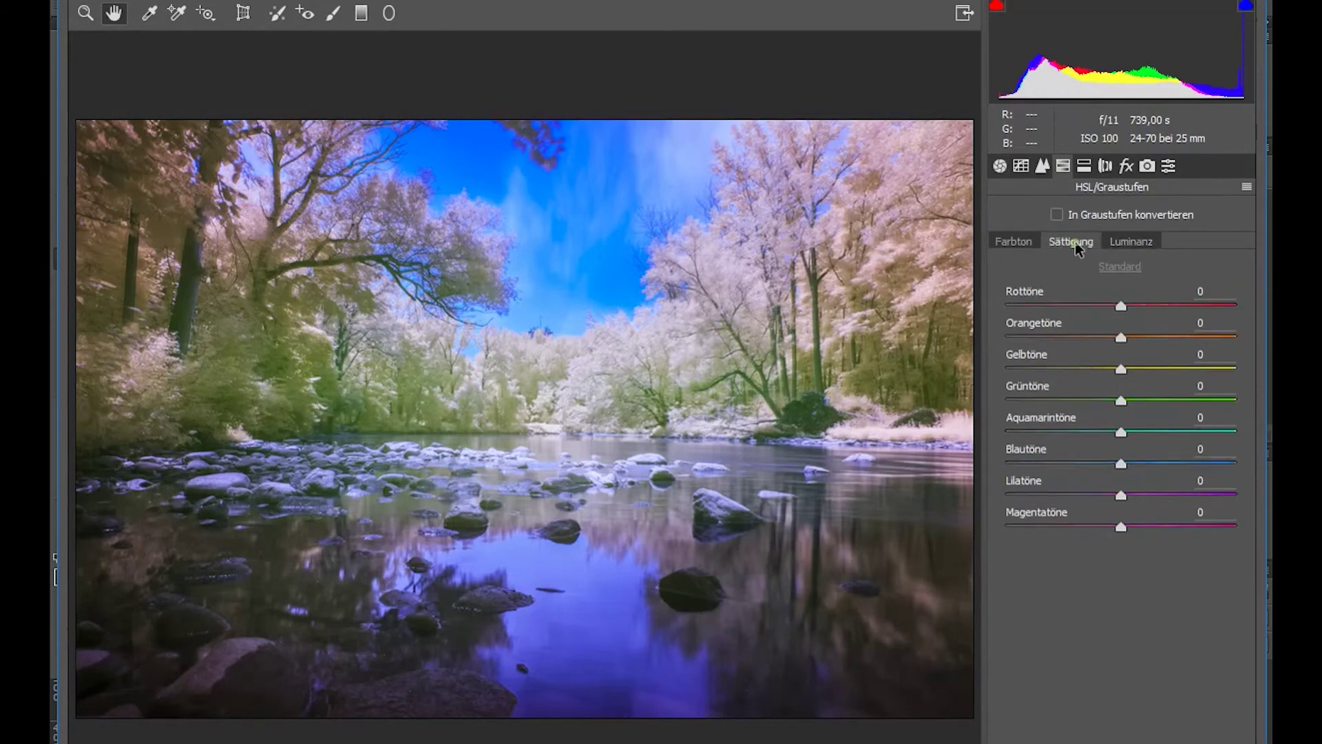
{"action": "left_click_drag", "start_coordinate": [1112, 370], "coordinate": [953, 384]}
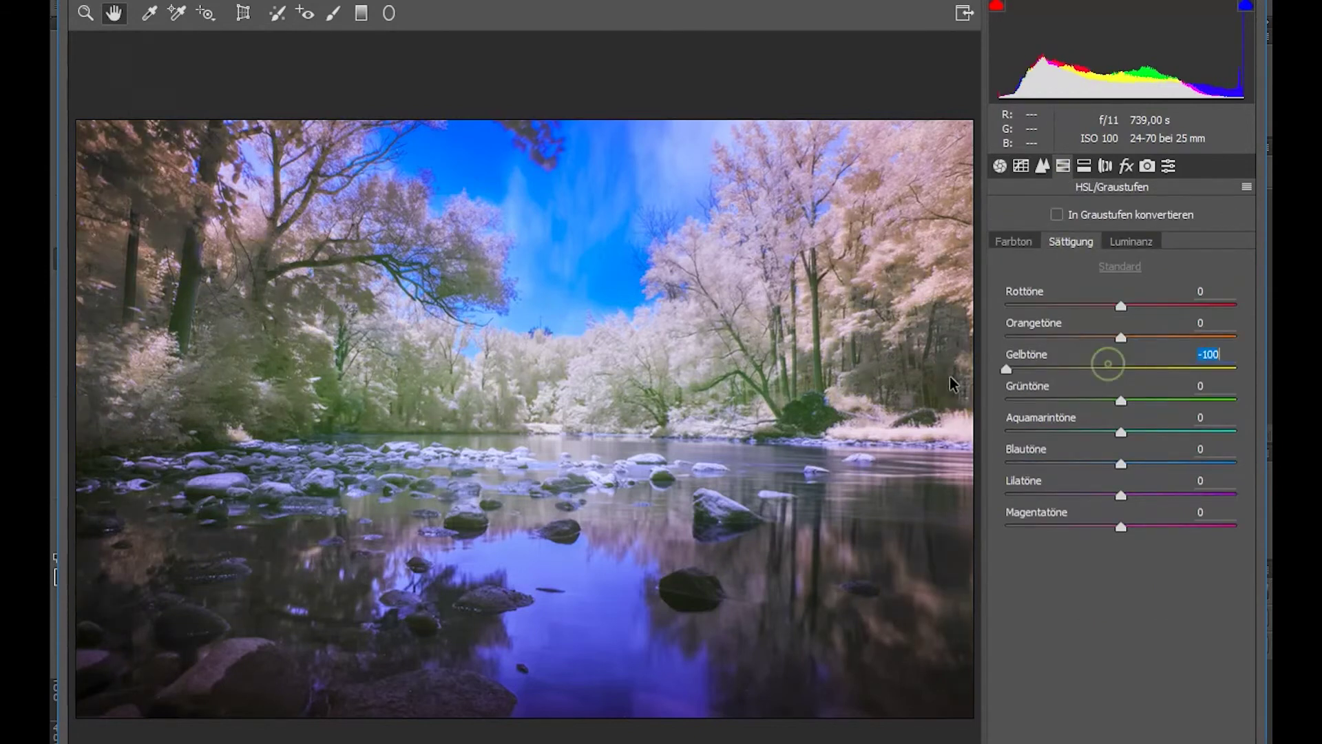
{"action": "left_click_drag", "start_coordinate": [1050, 331], "coordinate": [924, 343]}
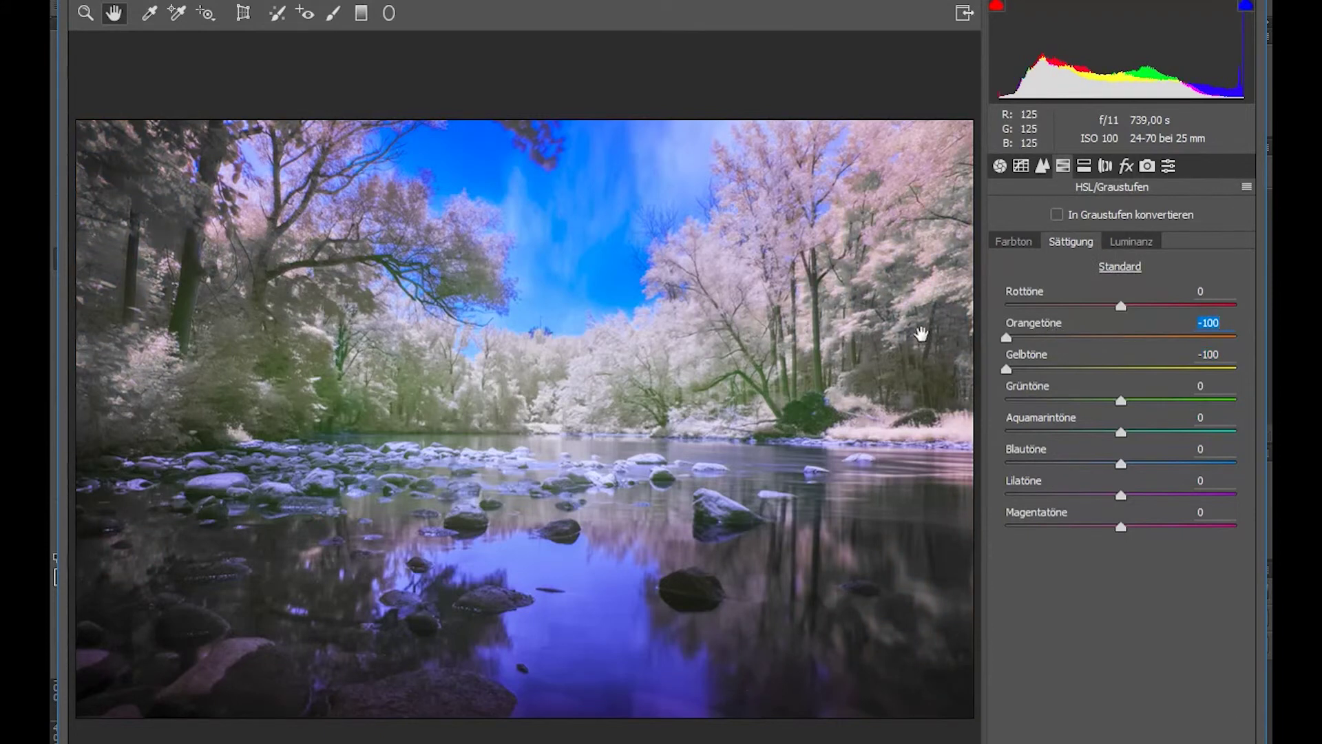
Raise red luminance to +20, lower magenta saturation to -58, and raise orange luminance to +50.
{"action": "left_click", "coordinate": [1116, 244]}
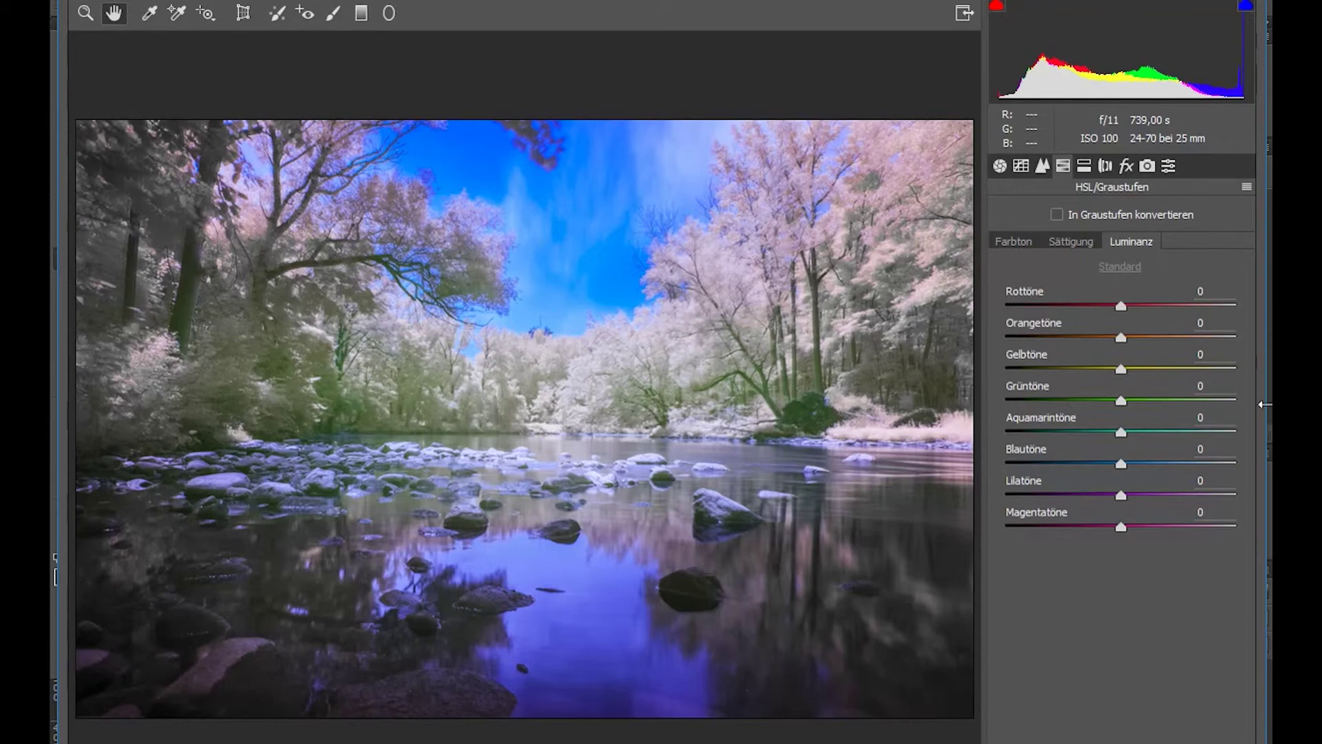
{"action": "left_click_drag", "start_coordinate": [1133, 307], "coordinate": [1060, 314]}
{"action": "left_click", "coordinate": [1069, 243]}
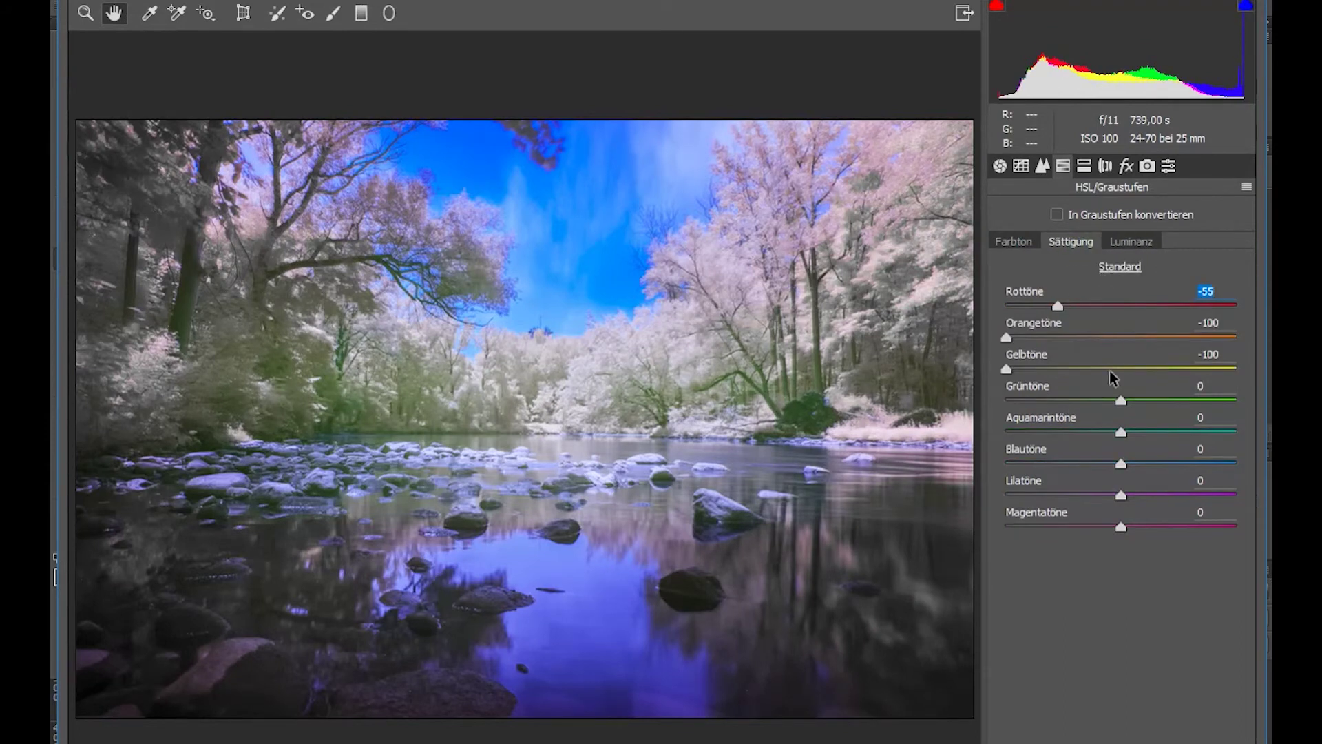
{"action": "left_click_drag", "start_coordinate": [1079, 522], "coordinate": [1055, 526]}
{"action": "left_click", "coordinate": [1131, 242]}
{"action": "left_click_drag", "start_coordinate": [1136, 339], "coordinate": [1196, 328]}
Pull the lower tone curve down, then set Blacks to +15 and Shadows to -52.
{"action": "left_click", "coordinate": [1020, 165]}
{"action": "left_click_drag", "start_coordinate": [1099, 440], "coordinate": [1055, 487]}
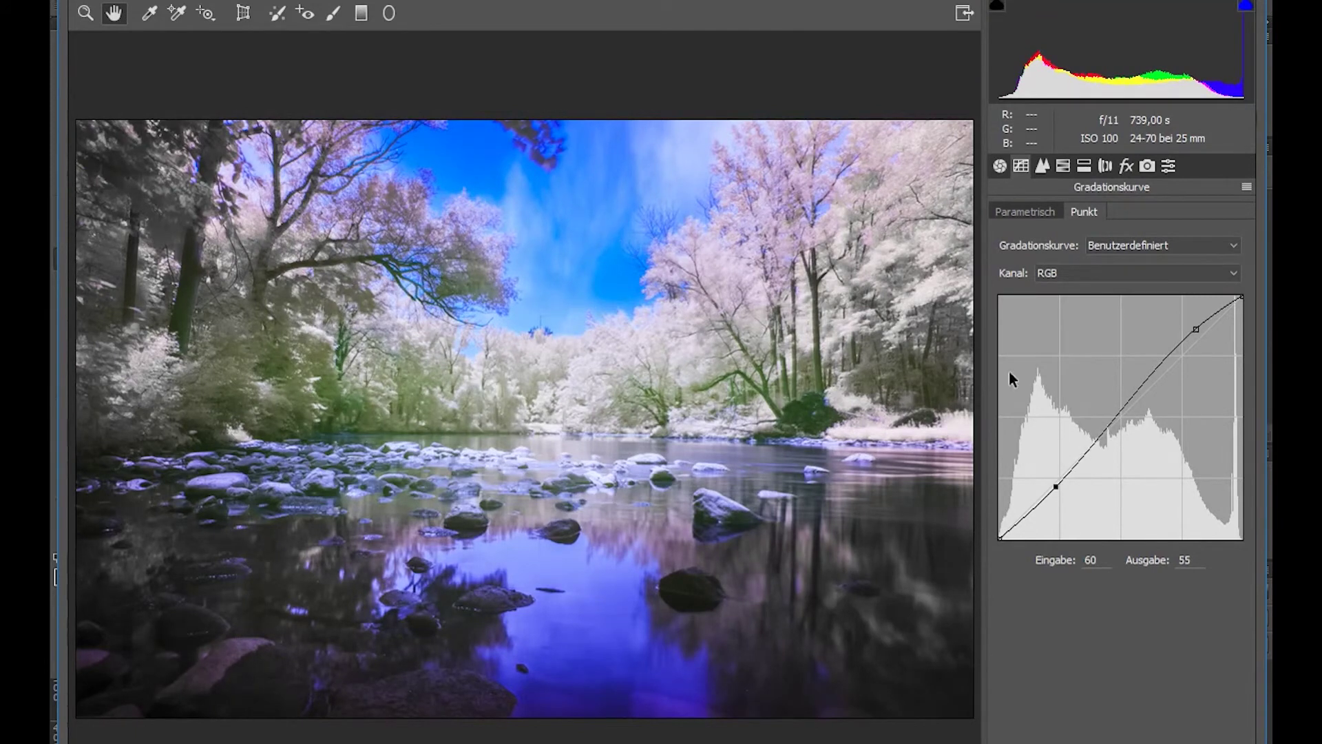
{"action": "left_click", "coordinate": [999, 168]}
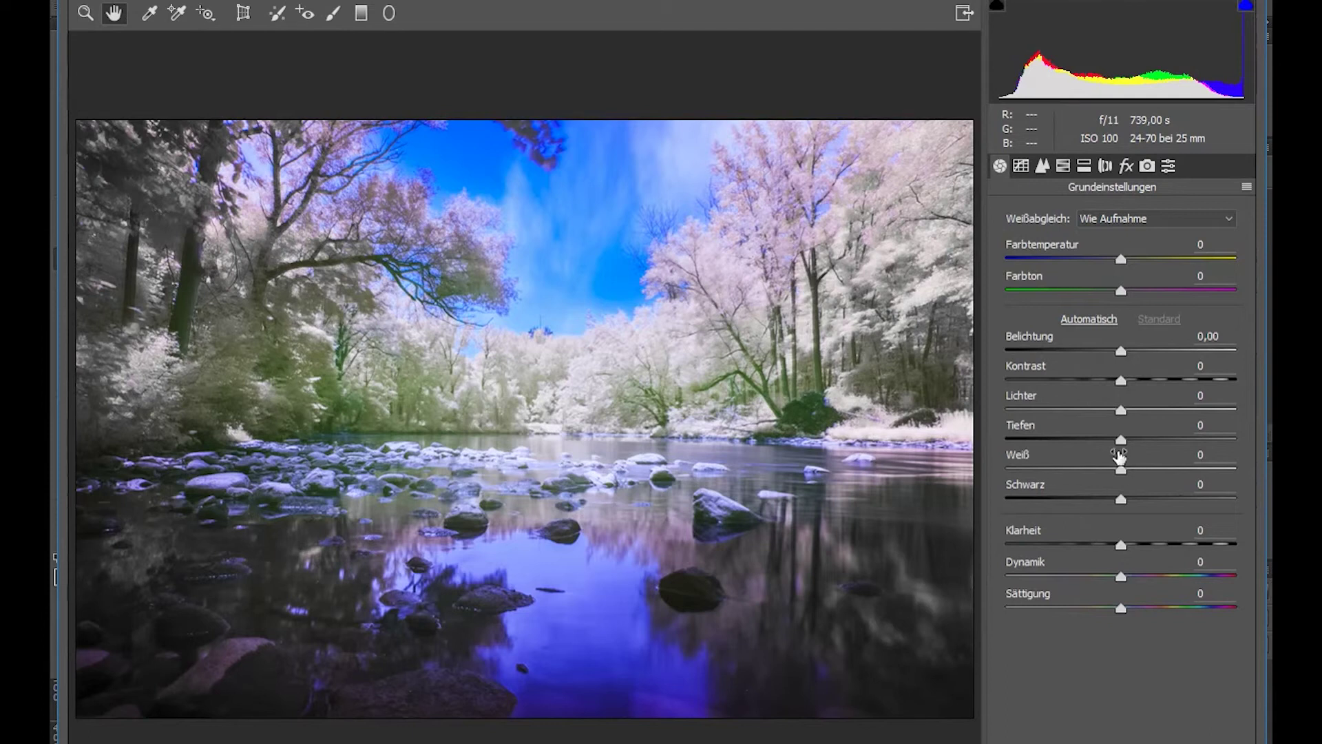
{"action": "mouse_move", "coordinate": [1119, 507]}
{"action": "left_mouse_down"}
{"action": "mouse_move", "coordinate": [1186, 503]}
{"action": "mouse_move", "coordinate": [1138, 500]}
{"action": "left_mouse_up"}
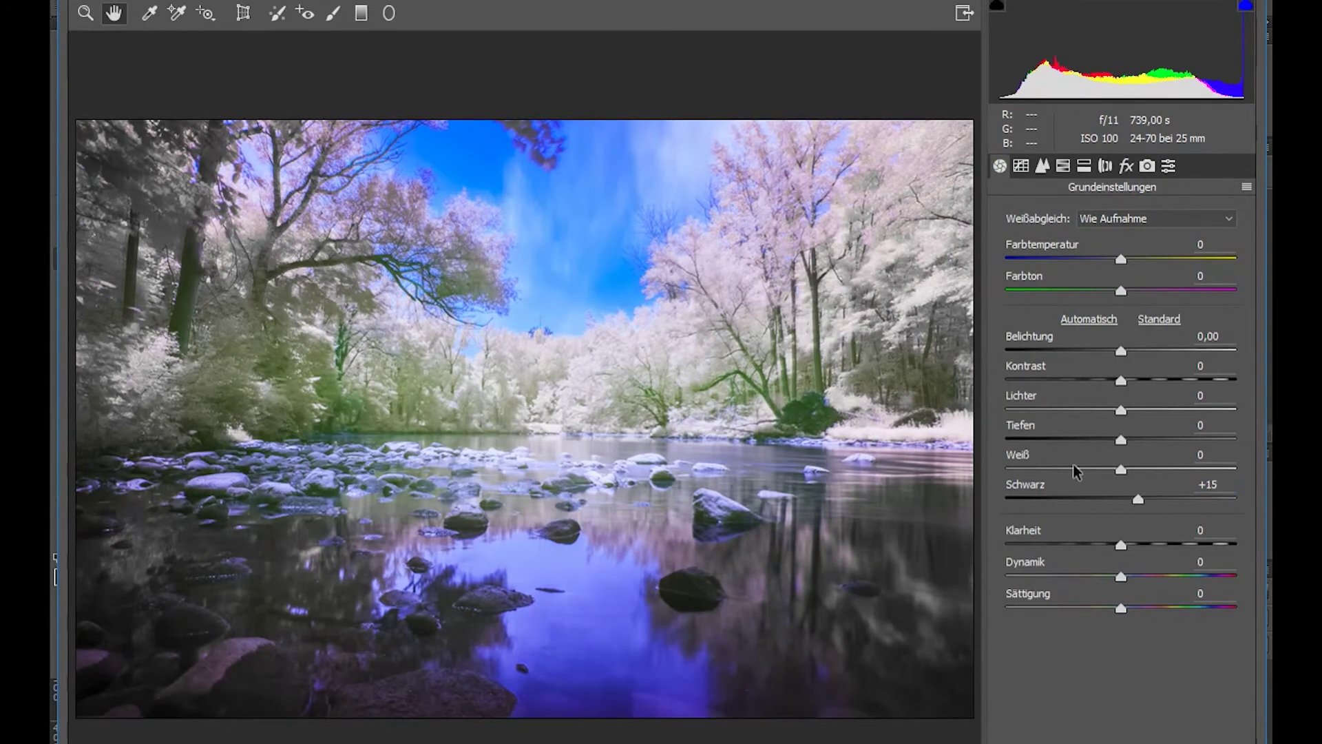
{"action": "left_click_drag", "start_coordinate": [1123, 438], "coordinate": [1064, 440]}
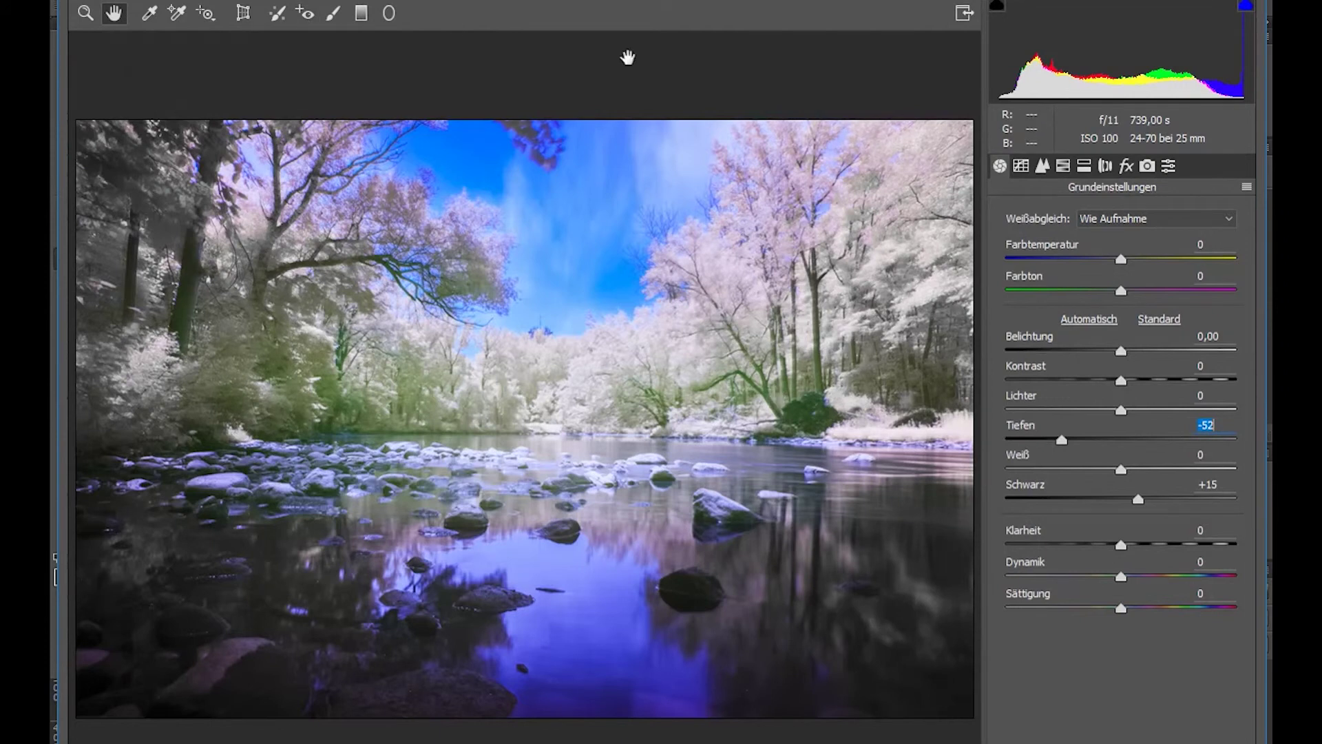
Reset the adjustment brush and set exposure -0.10, contrast +4 and deeper blacks.
{"action": "left_click", "coordinate": [333, 13]}
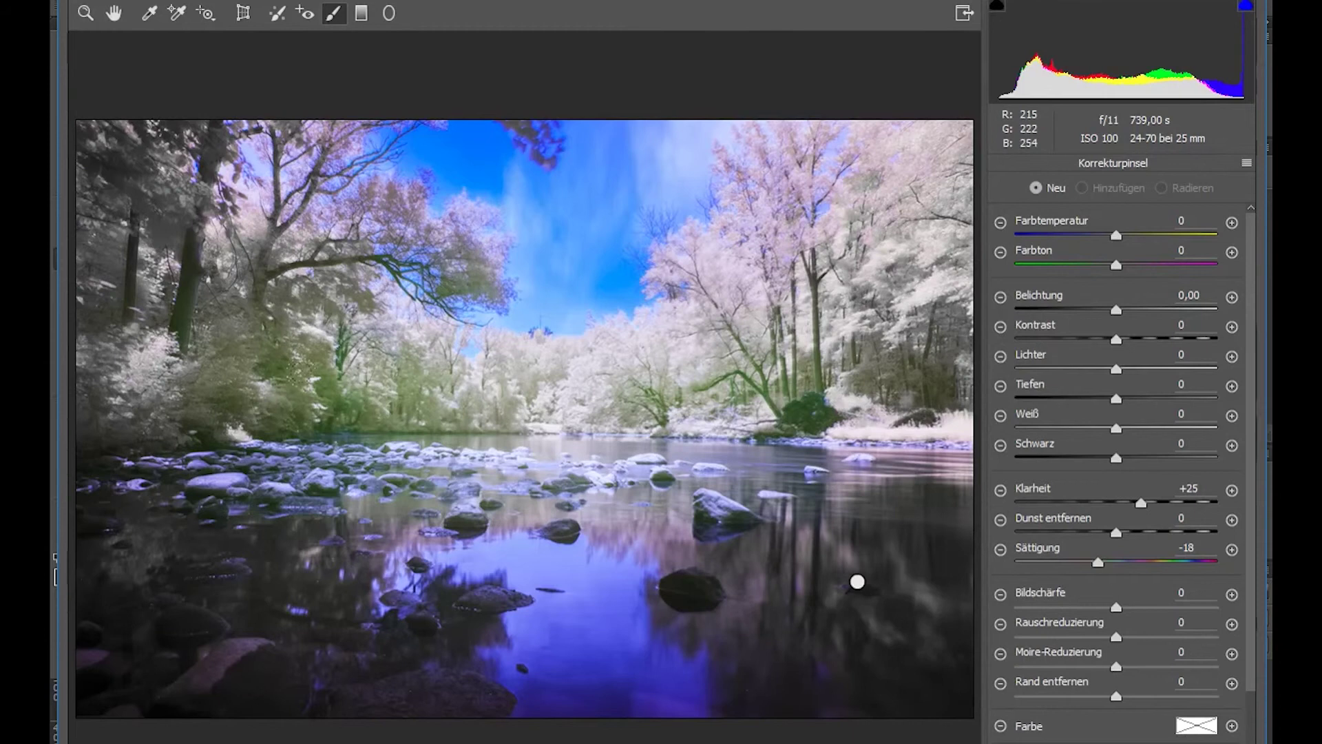
{"action": "left_click", "coordinate": [1246, 168]}
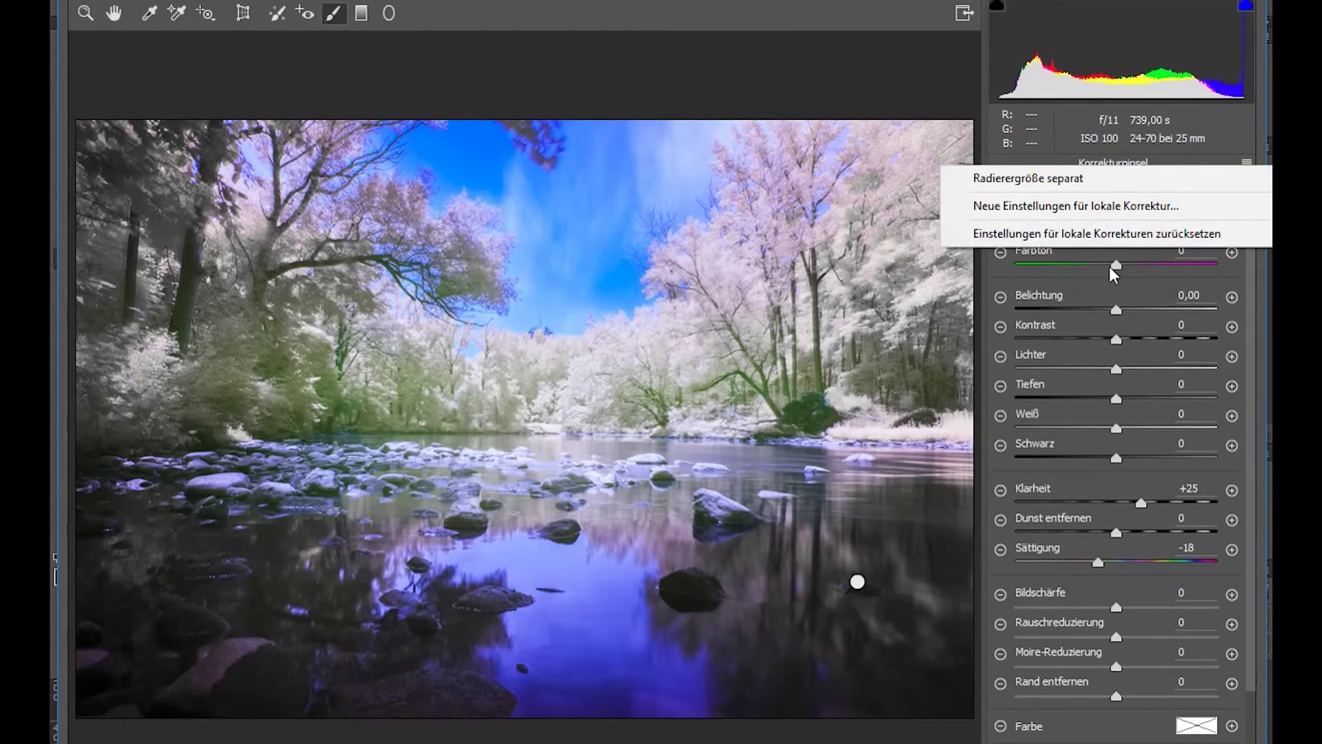
{"action": "left_click", "coordinate": [1102, 233]}
{"action": "left_click_drag", "start_coordinate": [1120, 316], "coordinate": [1117, 316]}
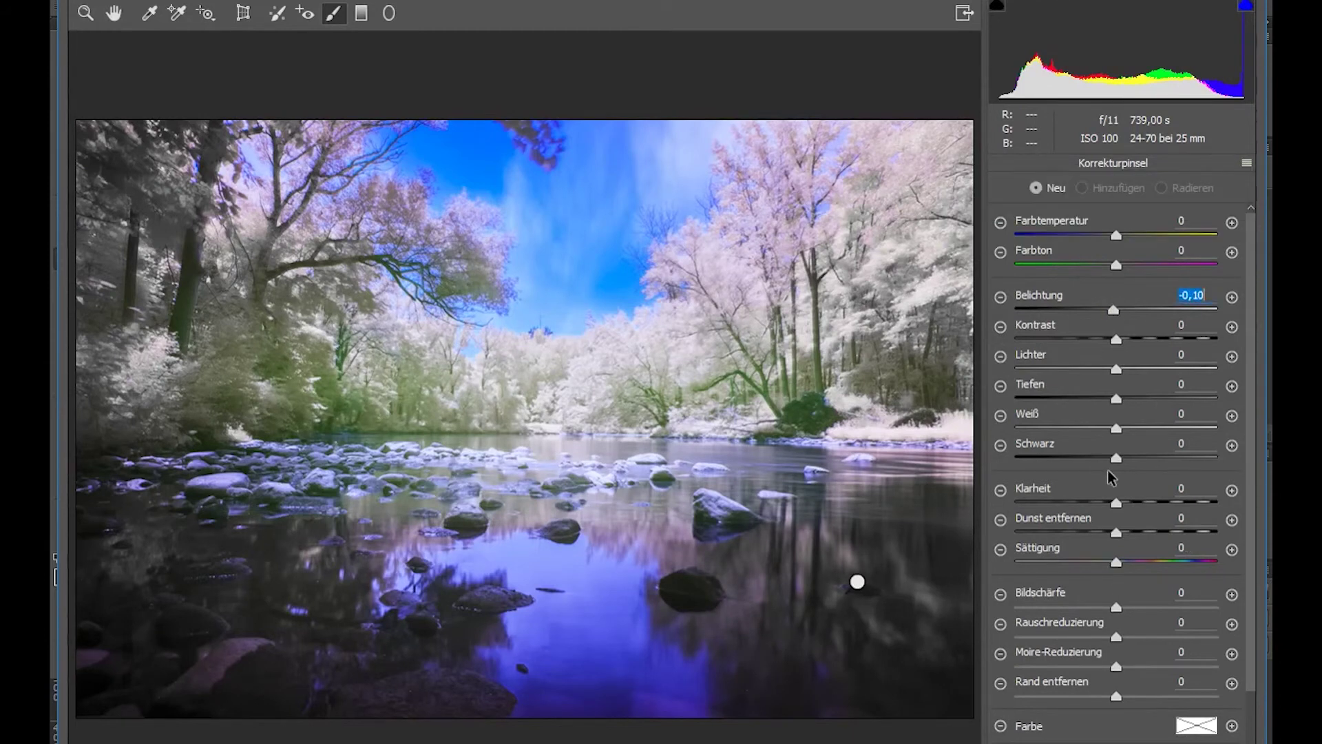
{"action": "left_click_drag", "start_coordinate": [1116, 459], "coordinate": [1099, 460]}
{"action": "left_click_drag", "start_coordinate": [1117, 340], "coordinate": [1121, 339]}
Paint the correction over the riverbank and water, then set shadows -23 and blacks -10.
{"action": "mouse_move", "coordinate": [296, 413]}
{"action": "left_mouse_down"}
{"action": "mouse_move", "coordinate": [509, 441]}
{"action": "mouse_move", "coordinate": [651, 356]}
{"action": "left_mouse_up"}
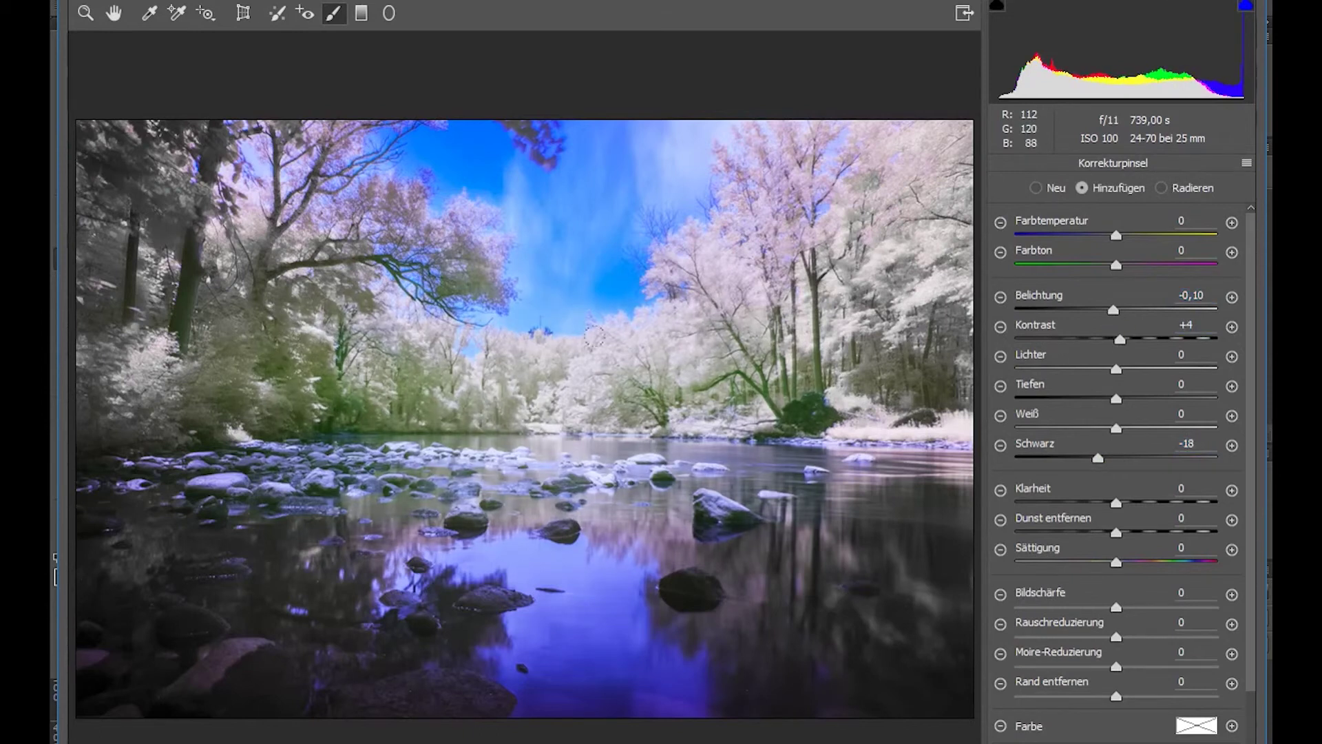
{"action": "left_click_drag", "start_coordinate": [1115, 399], "coordinate": [1094, 400]}
{"action": "mouse_move", "coordinate": [1098, 459]}
{"action": "left_mouse_down"}
{"action": "mouse_move", "coordinate": [1042, 460]}
{"action": "mouse_move", "coordinate": [1100, 460]}
{"action": "mouse_move", "coordinate": [1079, 483]}
{"action": "mouse_move", "coordinate": [1023, 494]}
{"action": "mouse_move", "coordinate": [1084, 463]}
{"action": "mouse_move", "coordinate": [1060, 458]}
{"action": "mouse_move", "coordinate": [1088, 455]}
{"action": "mouse_move", "coordinate": [1022, 469]}
{"action": "mouse_move", "coordinate": [1107, 459]}
{"action": "left_mouse_up"}
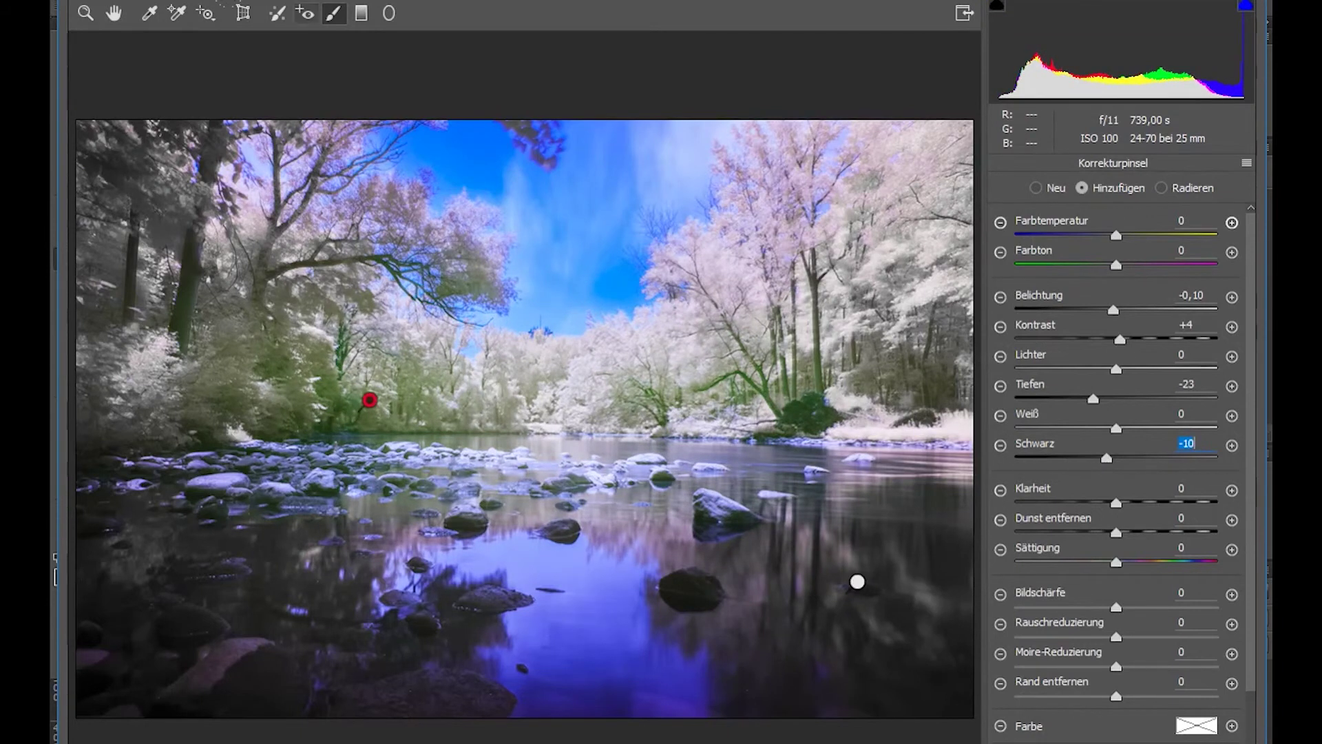
Lower the green saturation to -74 in the HSL panel.
{"action": "key", "text": "h"}
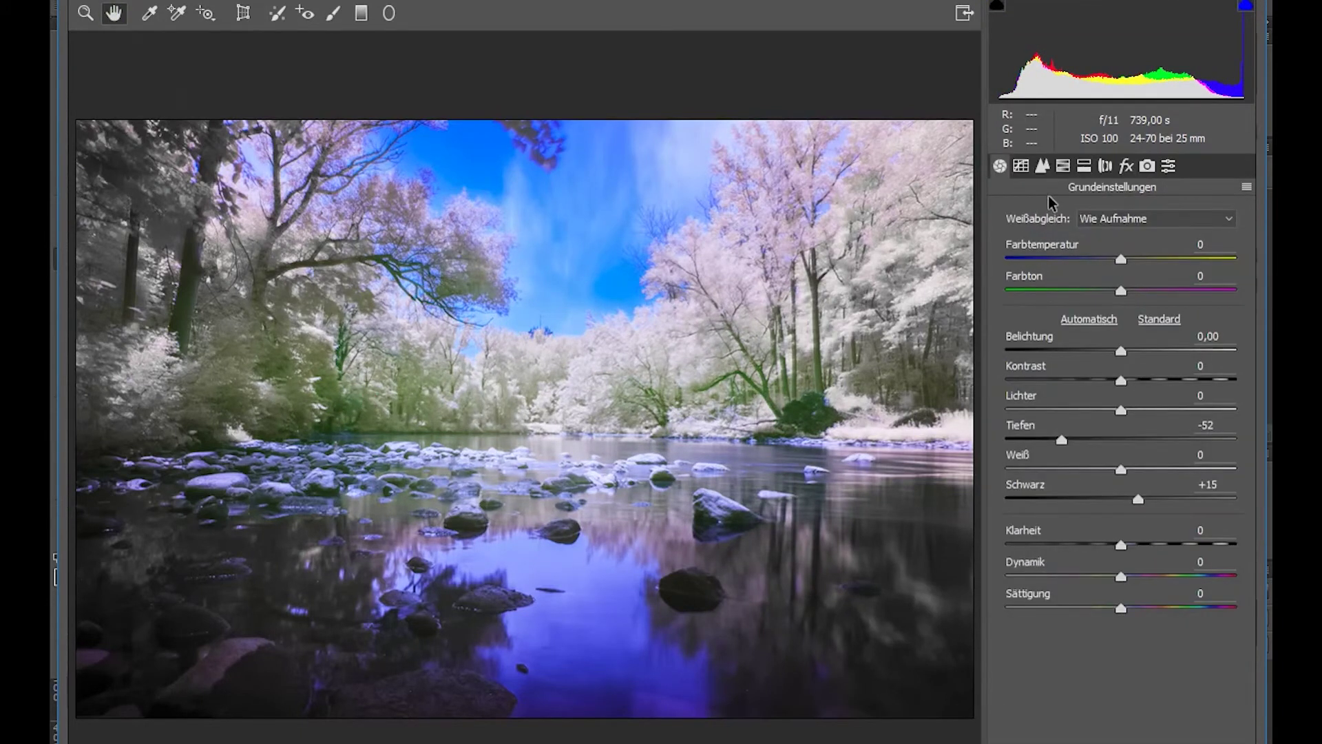
{"action": "left_click", "coordinate": [1063, 166]}
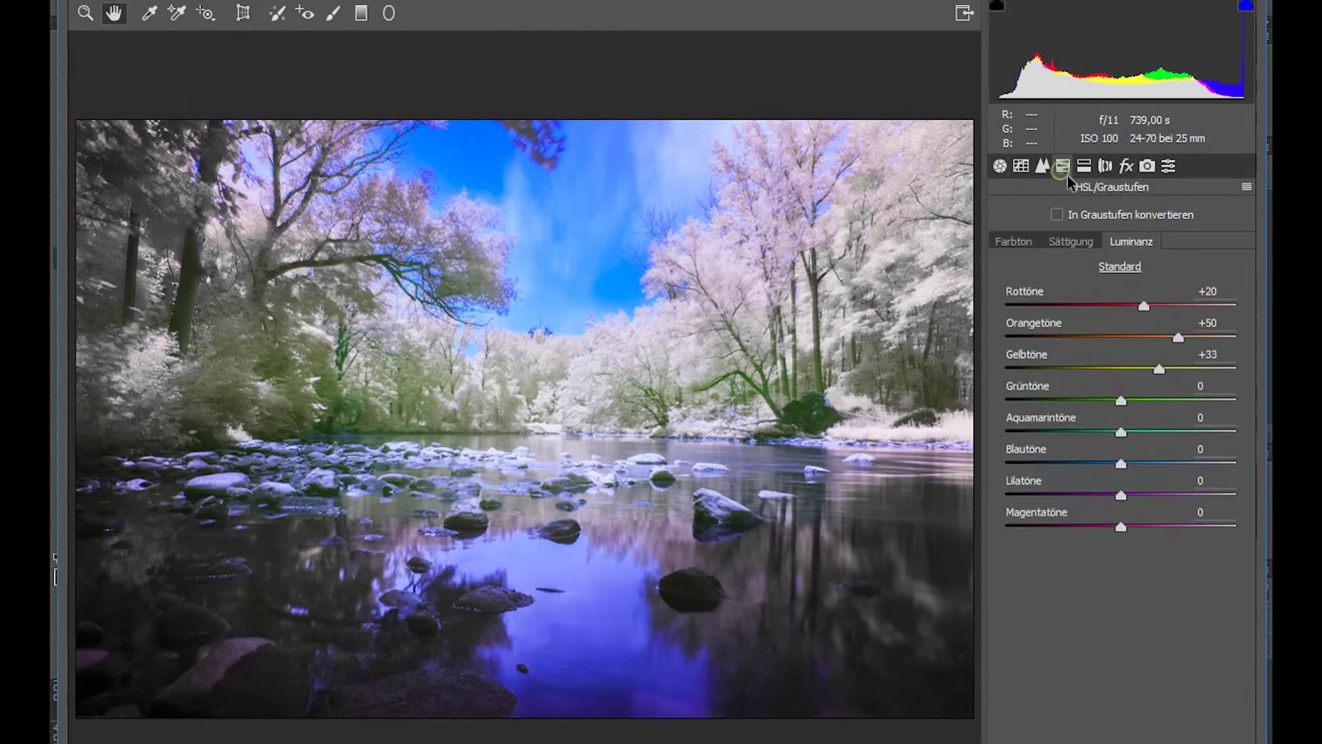
{"action": "left_click", "coordinate": [1078, 241]}
{"action": "mouse_move", "coordinate": [1054, 401]}
{"action": "left_mouse_down"}
{"action": "mouse_move", "coordinate": [1002, 403]}
{"action": "mouse_move", "coordinate": [1025, 425]}
{"action": "mouse_move", "coordinate": [1037, 418]}
{"action": "left_mouse_up"}
Set aqua luminance to -13 and aqua saturation to -42, then apply the filter.
{"action": "left_click", "coordinate": [1019, 243]}
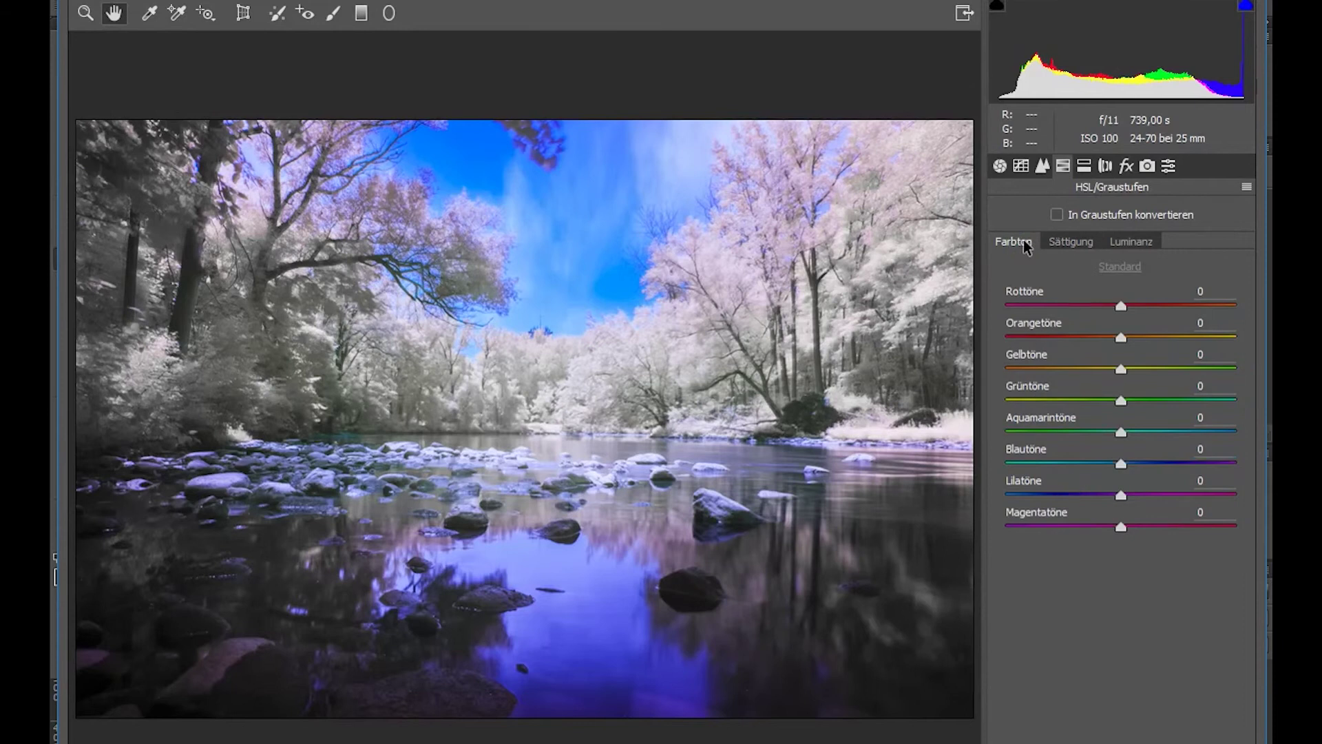
{"action": "left_click", "coordinate": [1071, 241]}
{"action": "left_click", "coordinate": [1129, 242]}
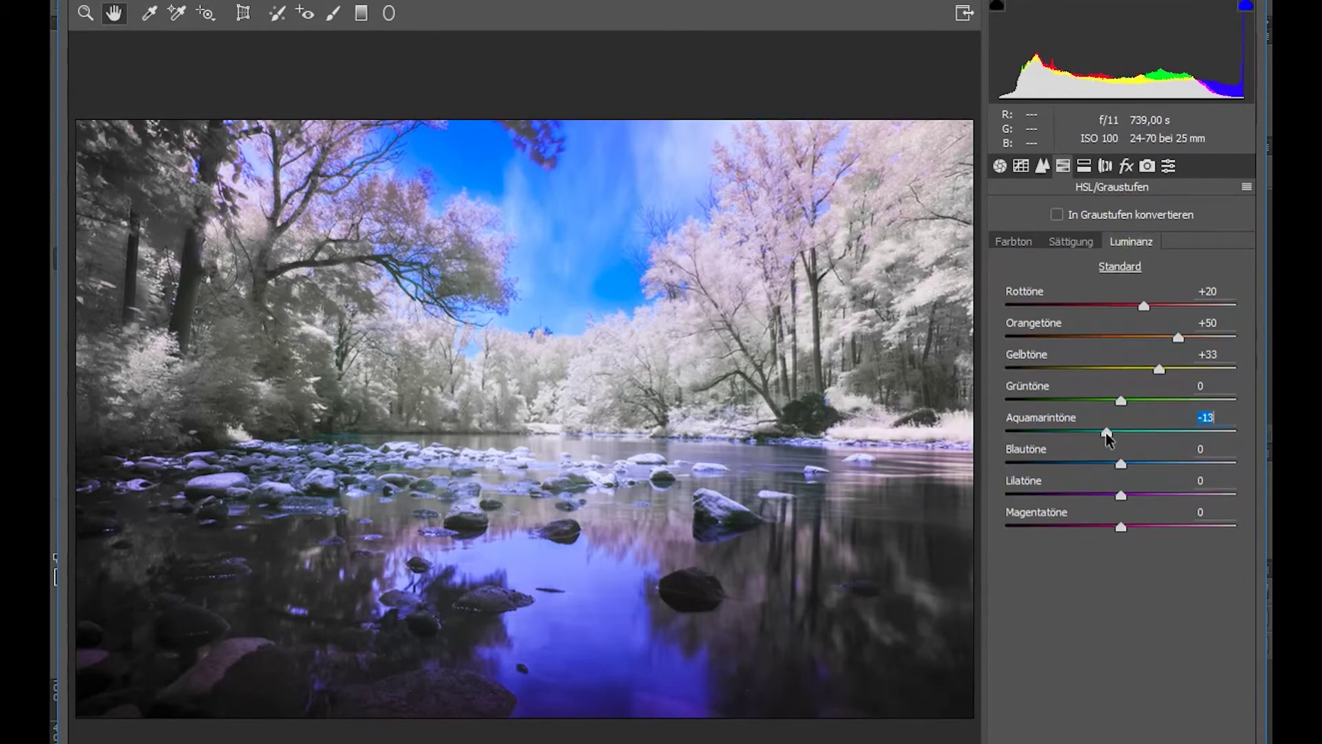
{"action": "left_click", "coordinate": [1075, 251]}
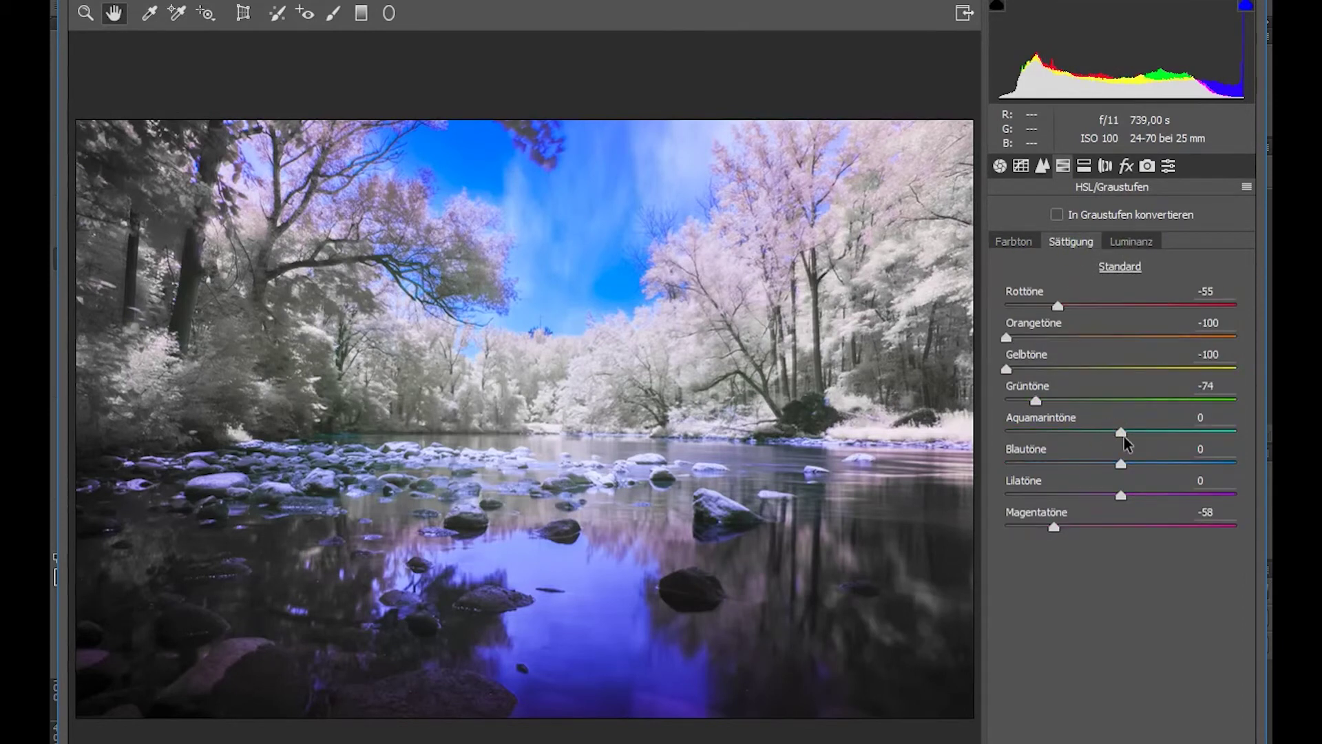
{"action": "left_click_drag", "start_coordinate": [1124, 436], "coordinate": [1074, 435]}
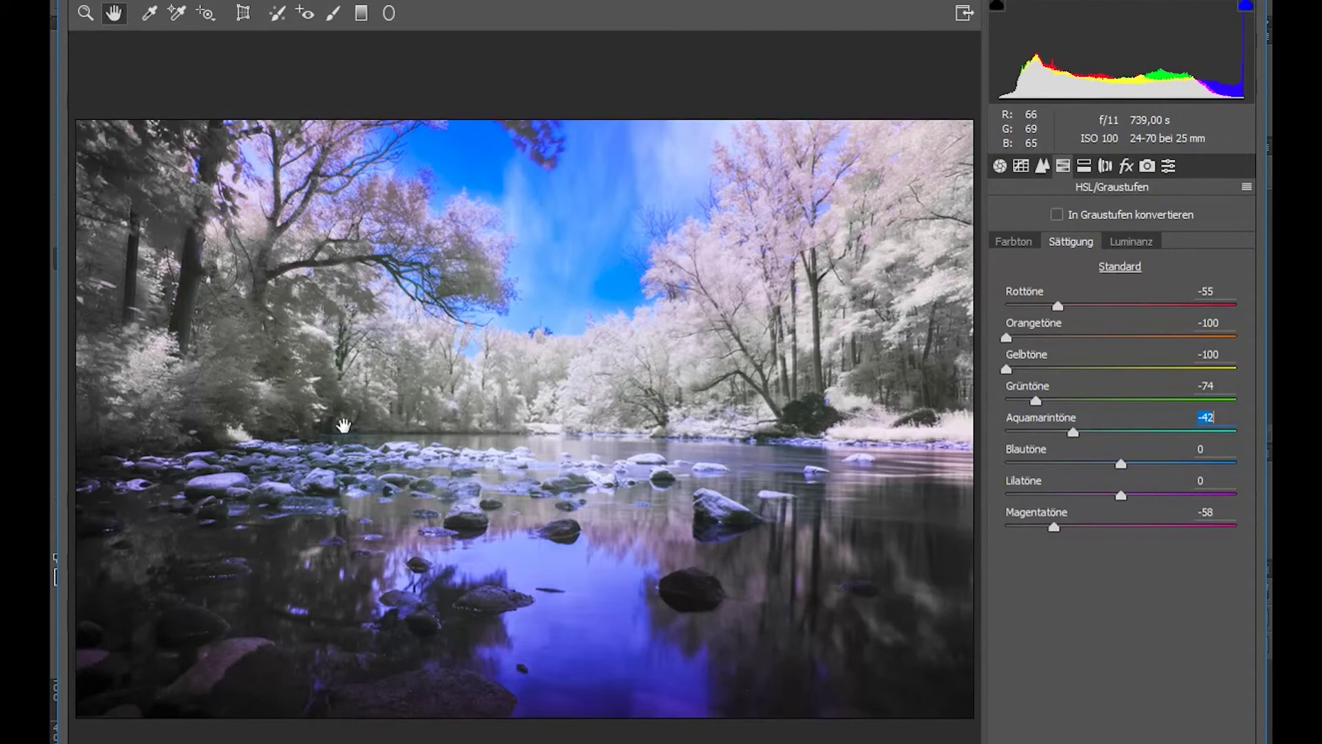
{"action": "key", "text": "Return"}
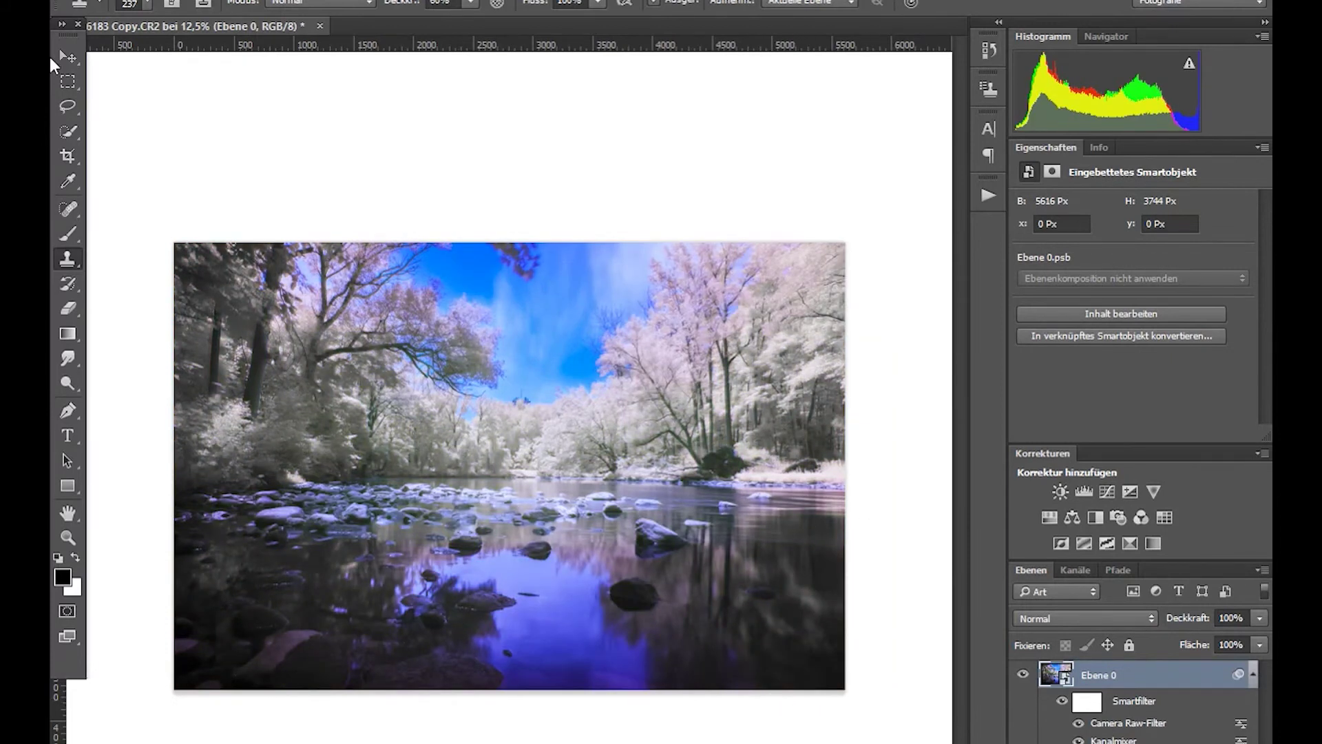
Rotate the image about -0.8° with the Crop tool to level the river.
{"action": "left_click", "coordinate": [67, 155]}
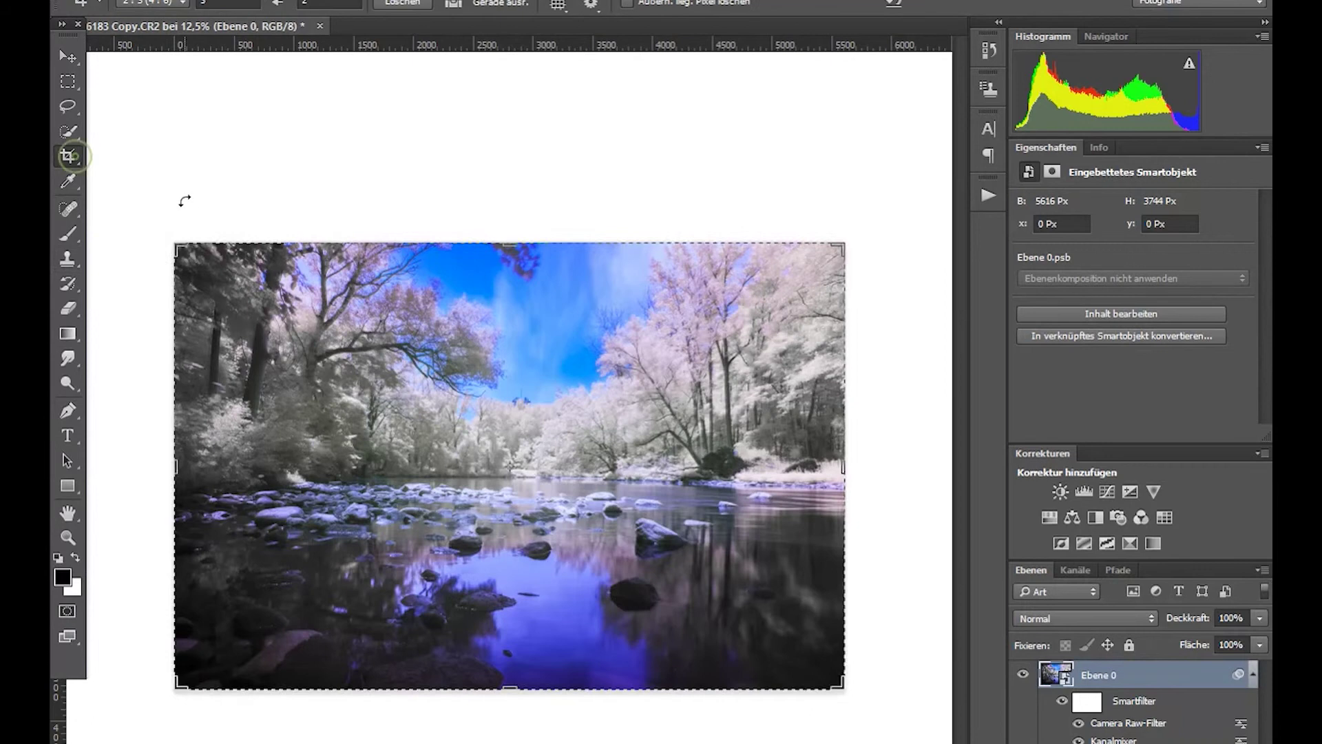
{"action": "left_click_drag", "start_coordinate": [186, 209], "coordinate": [172, 204]}
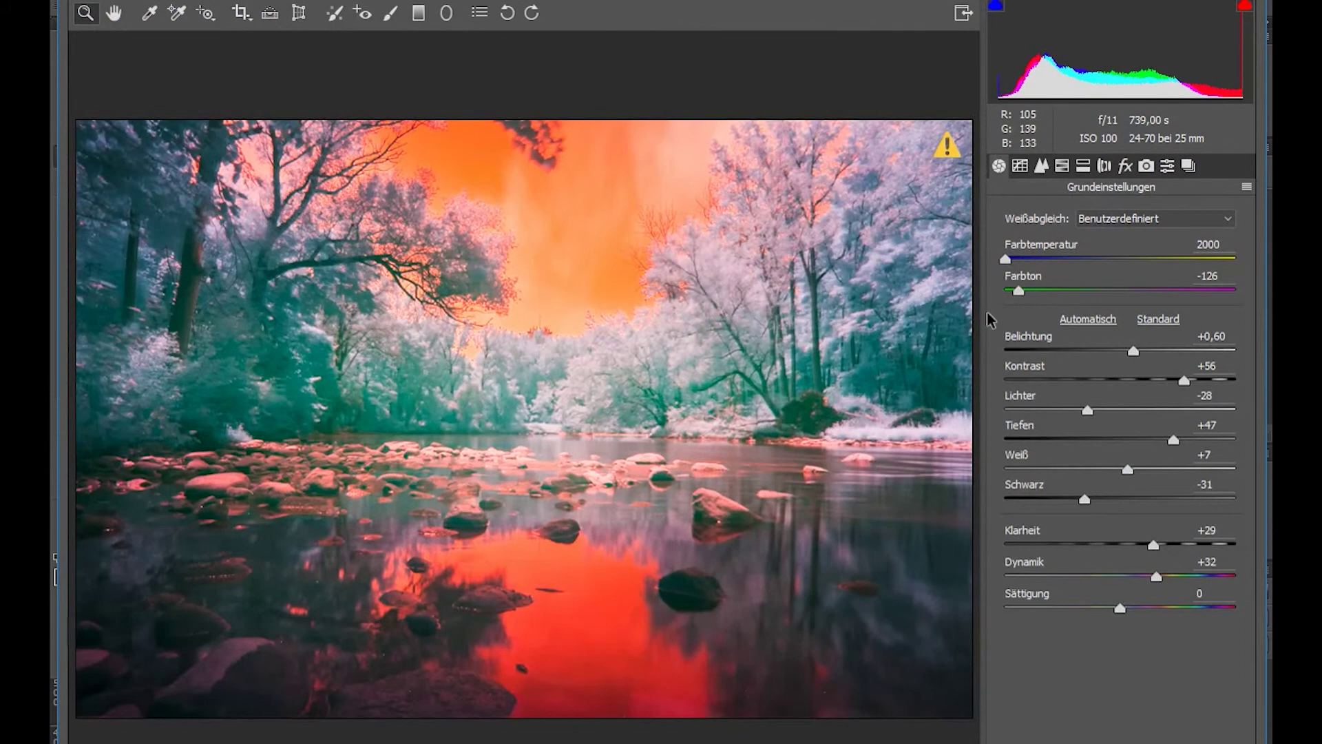
Reset the white balance to As Shot, then set tint to +48 and temperature to 4550.
{"action": "left_click", "coordinate": [1216, 219]}
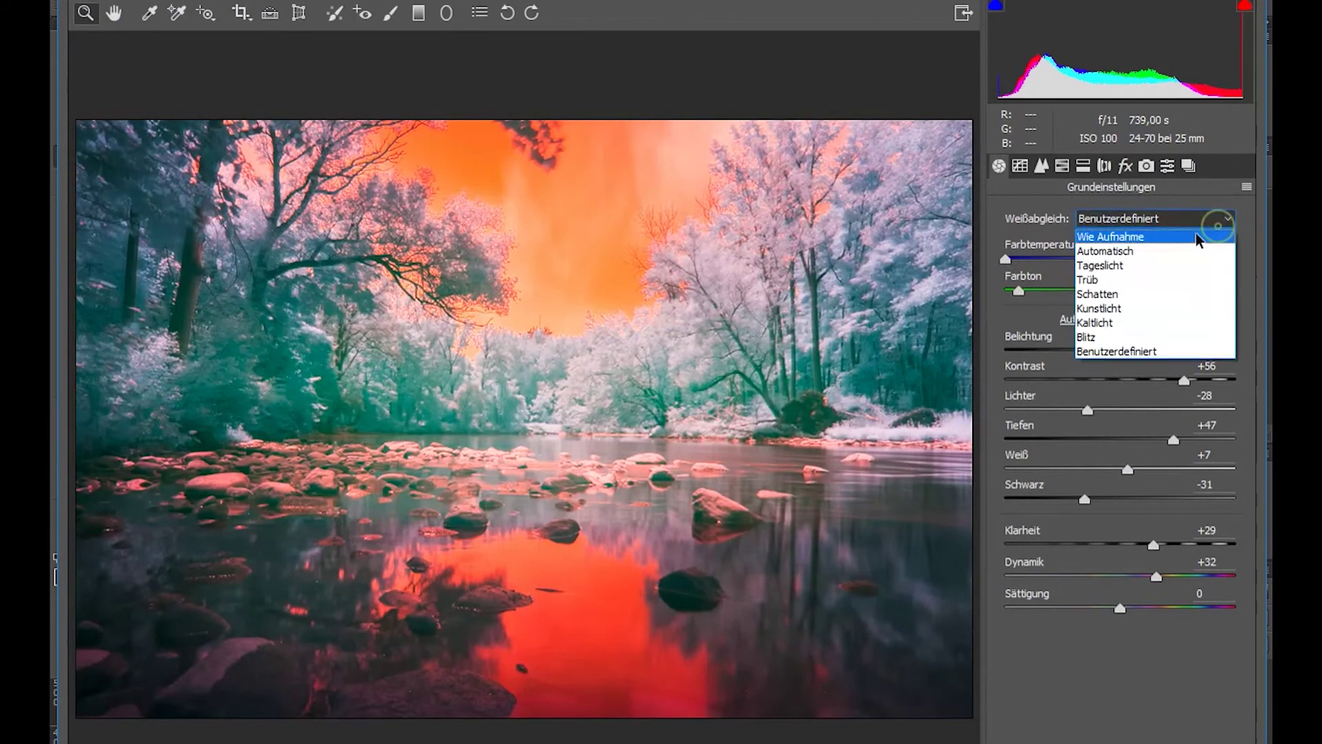
{"action": "left_click", "coordinate": [1134, 238]}
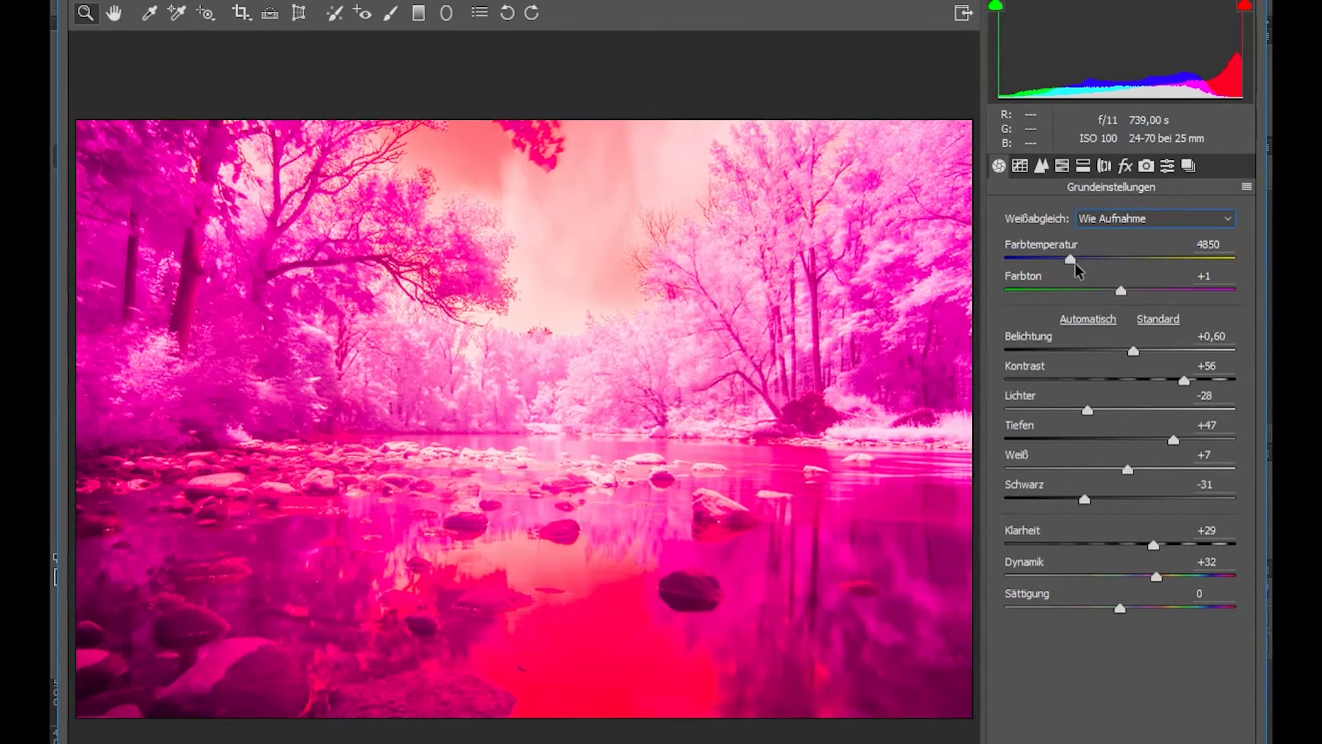
{"action": "left_click_drag", "start_coordinate": [1122, 291], "coordinate": [1181, 307]}
{"action": "mouse_move", "coordinate": [1071, 259]}
{"action": "left_mouse_down"}
{"action": "mouse_move", "coordinate": [1010, 260]}
{"action": "mouse_move", "coordinate": [1066, 268]}
{"action": "left_mouse_up"}
{"action": "left_click", "coordinate": [1044, 259]}
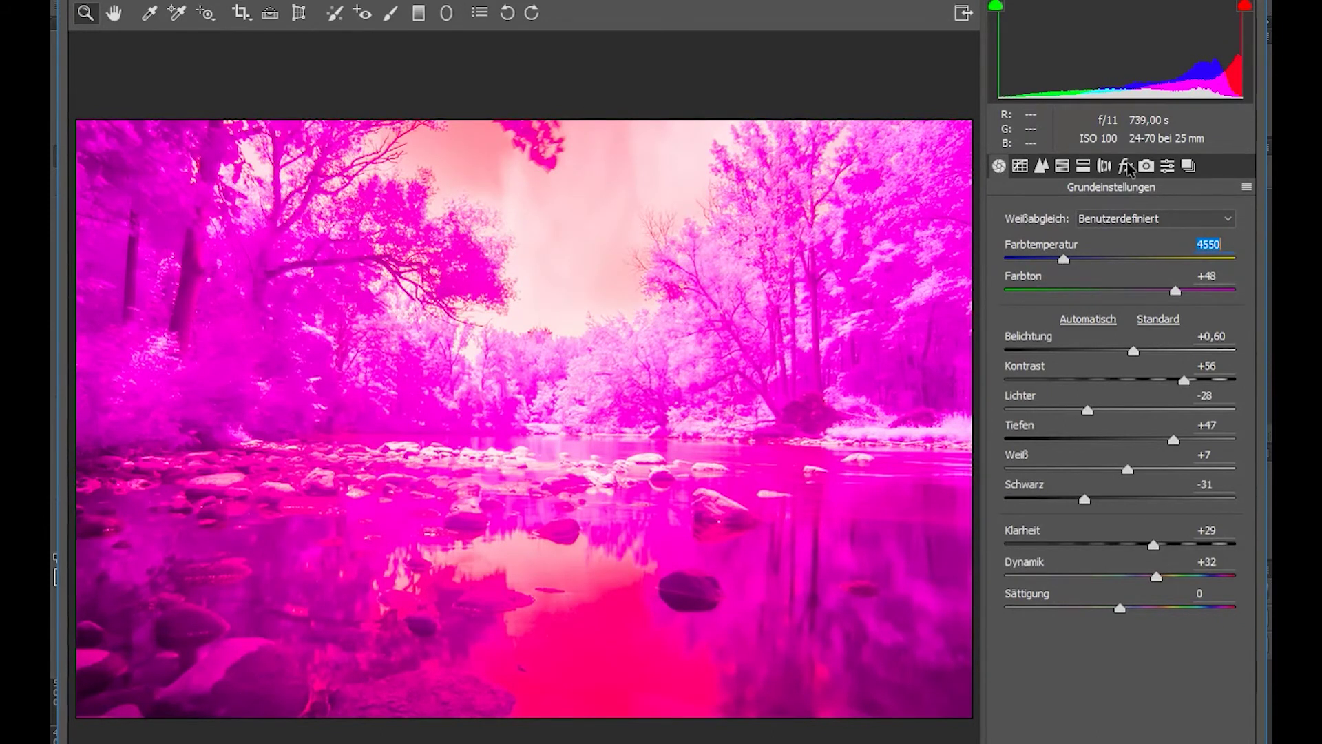
Lower the magenta saturation slightly in the HSL panel.
{"action": "left_click", "coordinate": [1062, 166]}
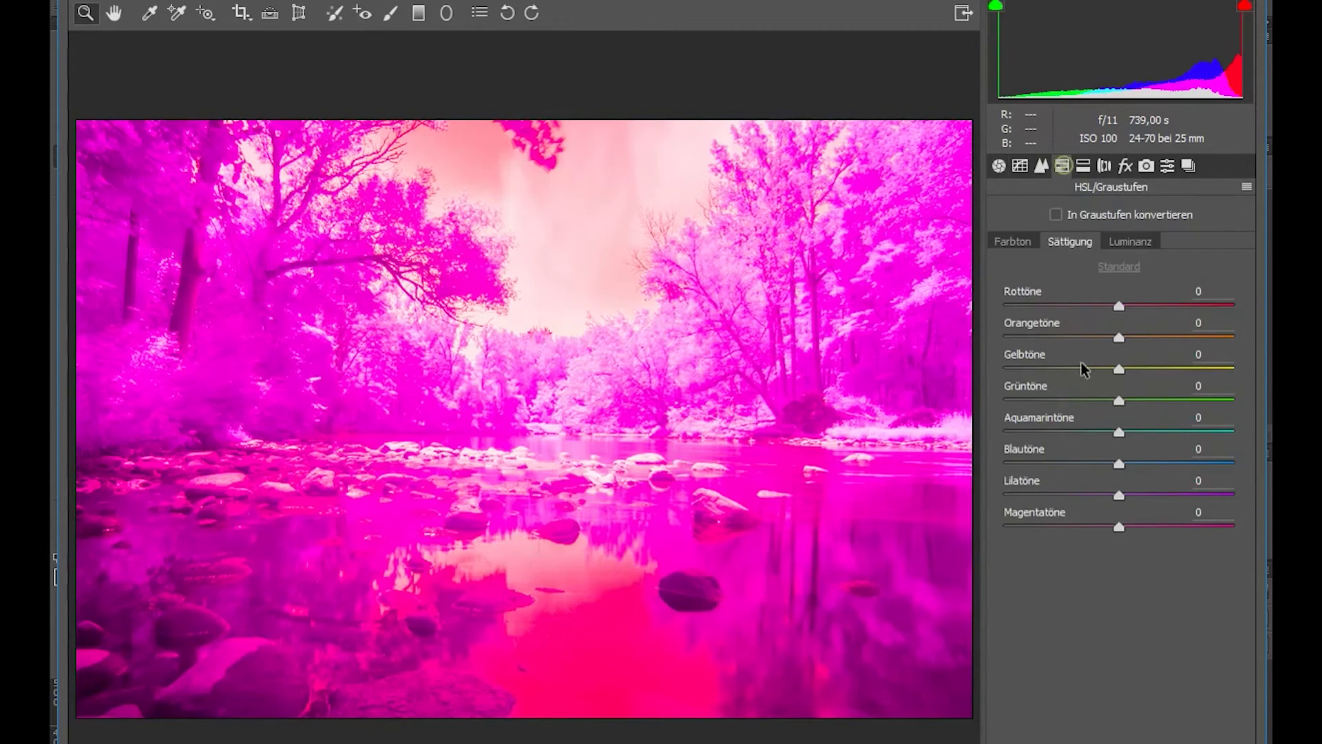
{"action": "left_click", "coordinate": [1130, 241]}
{"action": "left_click", "coordinate": [1074, 242]}
{"action": "left_click", "coordinate": [1018, 241]}
{"action": "left_click", "coordinate": [1070, 241]}
{"action": "left_click", "coordinate": [1085, 525]}
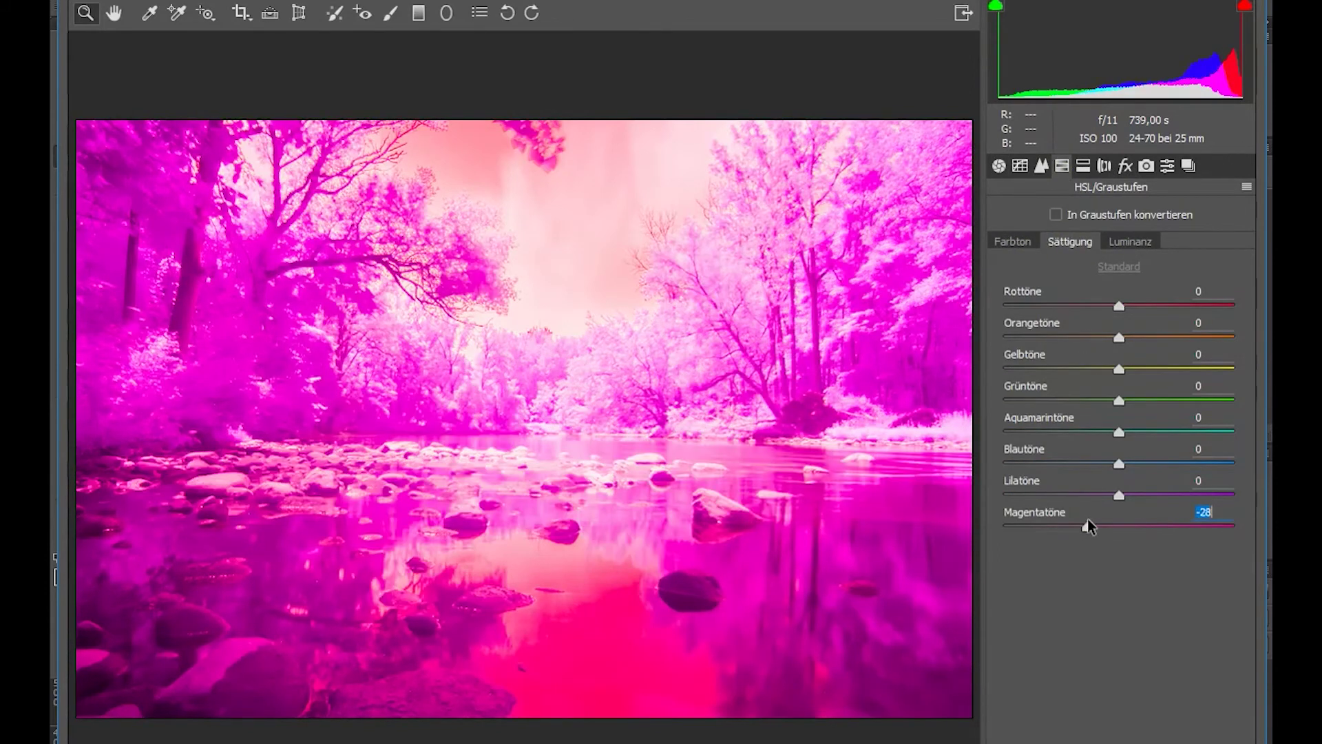
Lower vibrance to +15 and bring the magenta saturation down to -55.
{"action": "left_click", "coordinate": [998, 166]}
{"action": "left_click_drag", "start_coordinate": [1159, 573], "coordinate": [1138, 577]}
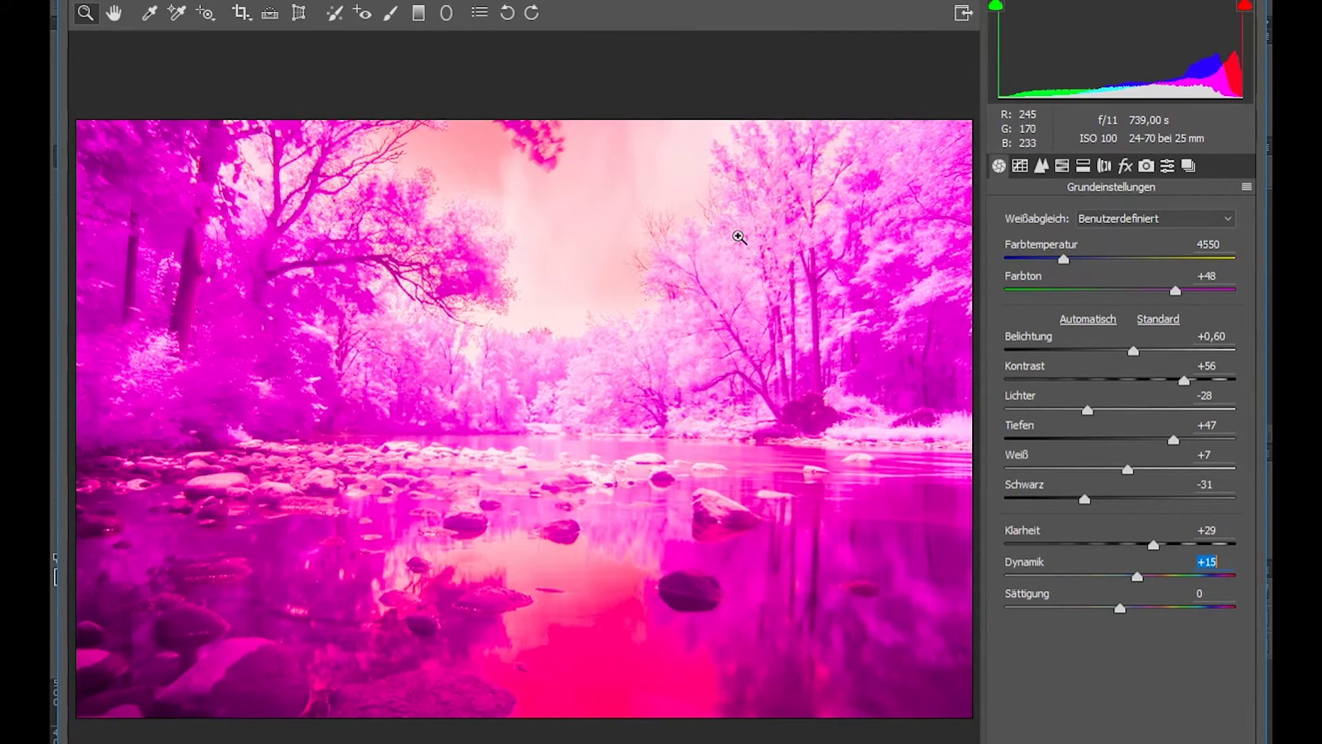
{"action": "left_click", "coordinate": [1065, 168]}
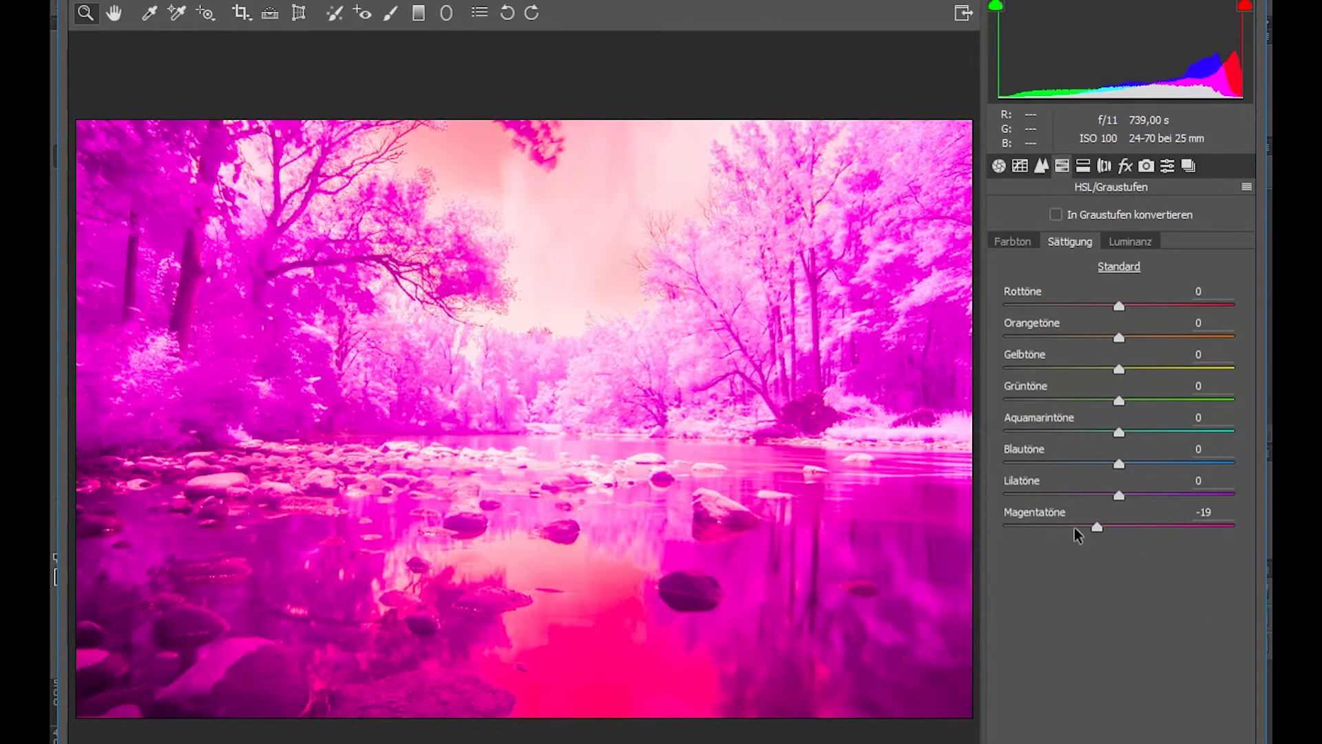
{"action": "left_click_drag", "start_coordinate": [1076, 530], "coordinate": [1031, 520]}
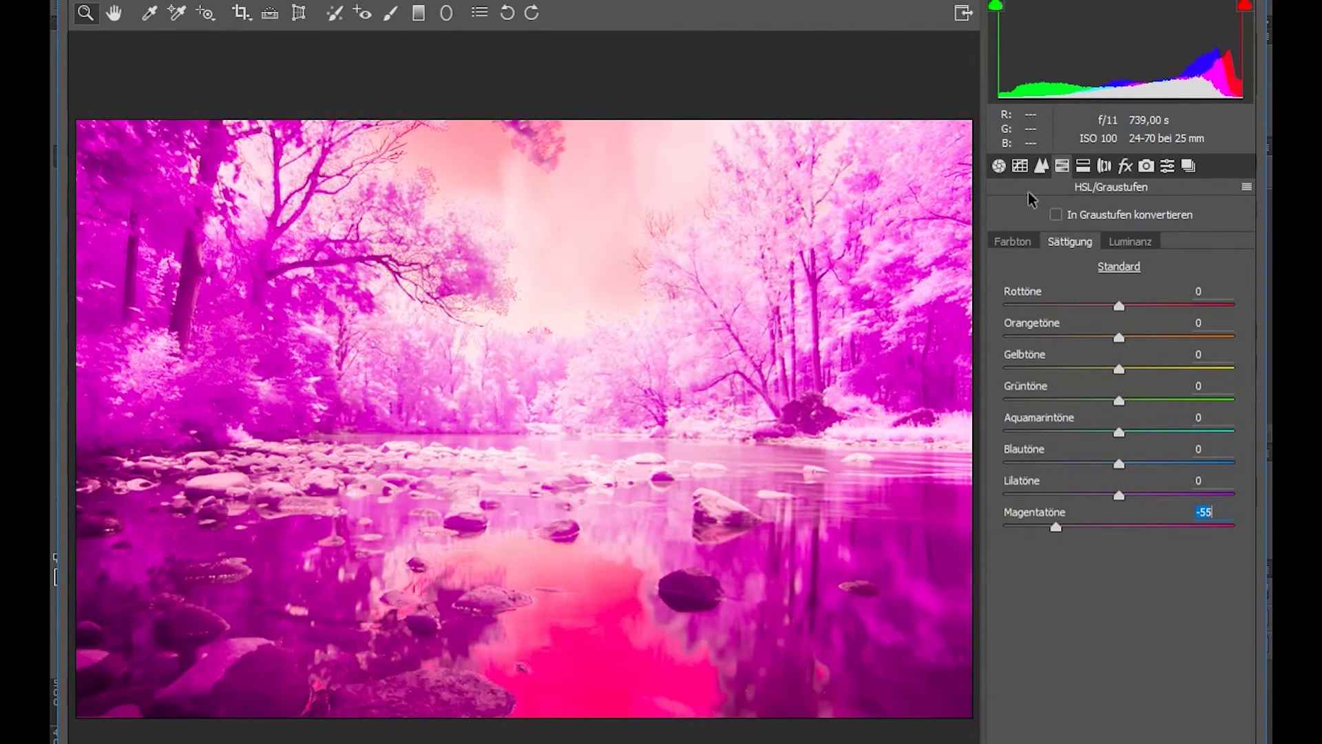
{"action": "left_click", "coordinate": [999, 165]}
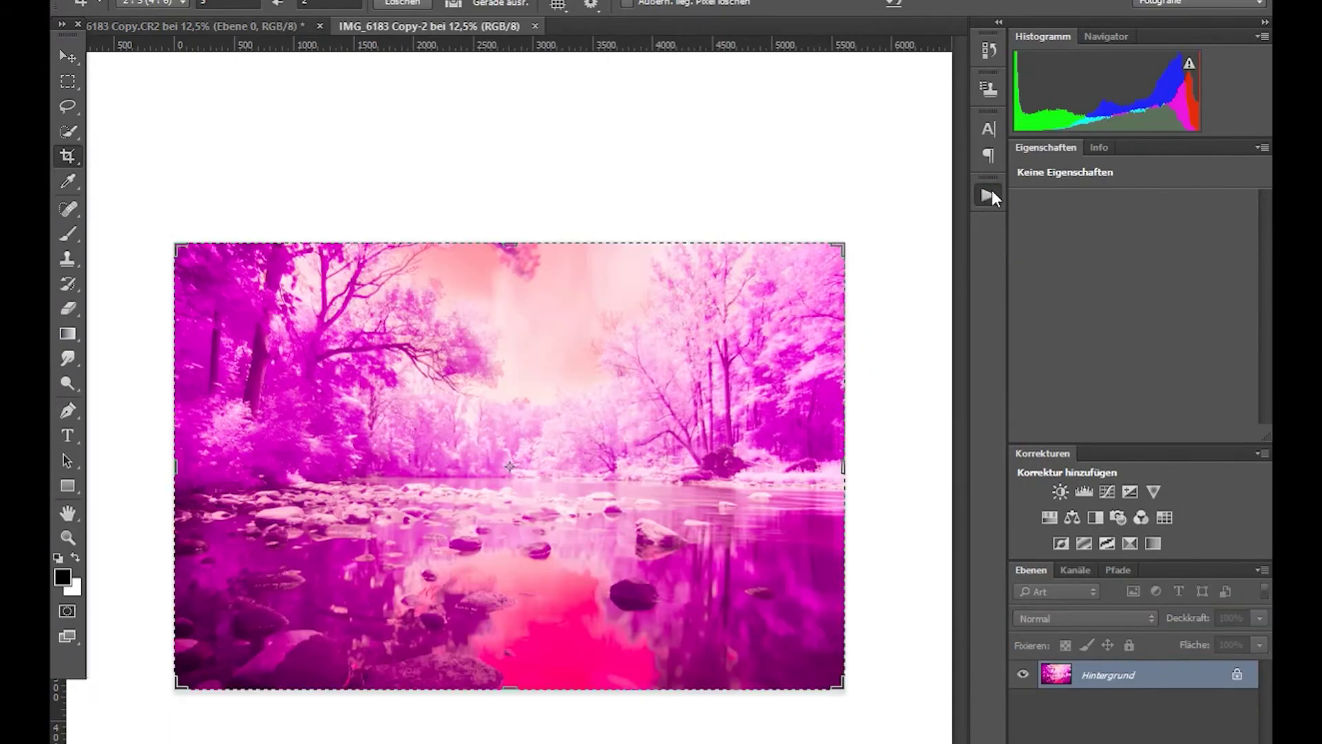
Run the Swap RB action and convert the background layer to a smart object.
{"action": "left_click", "coordinate": [989, 197]}
{"action": "left_click", "coordinate": [867, 239]}
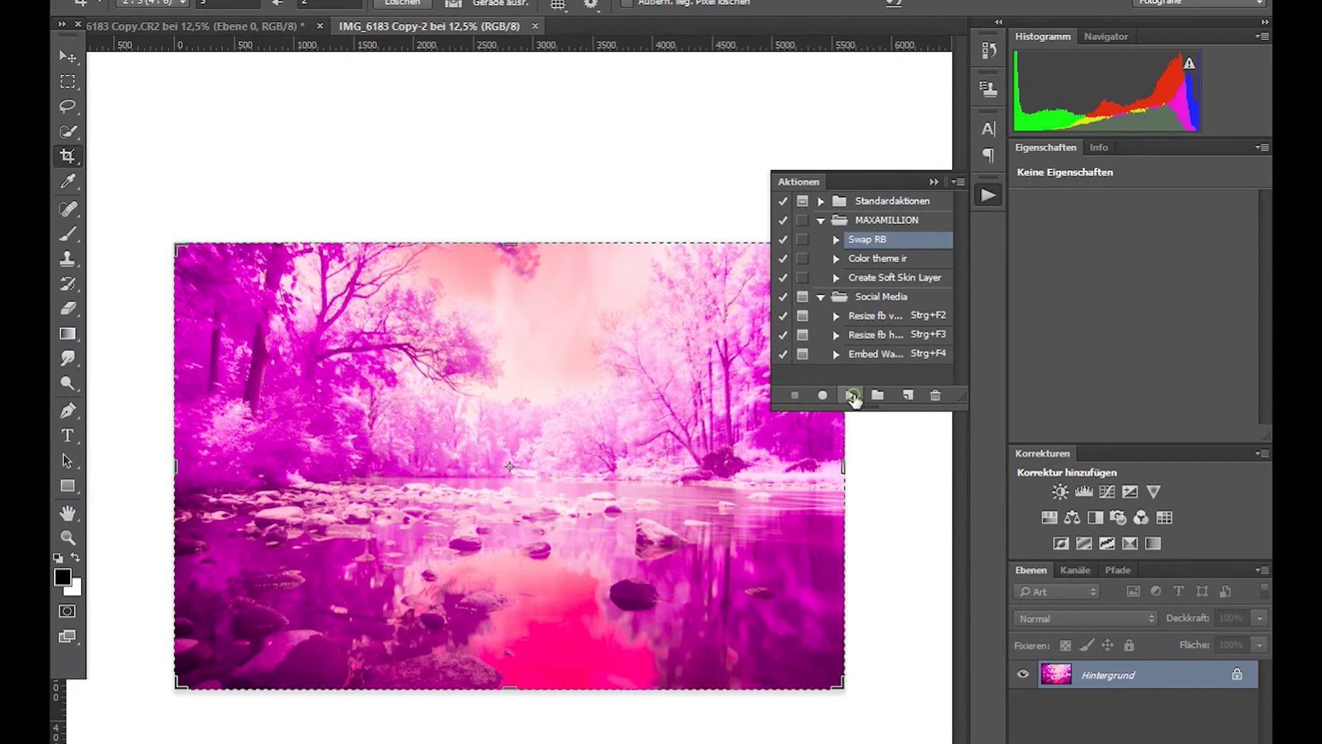
{"action": "left_click", "coordinate": [850, 395]}
{"action": "left_click", "coordinate": [987, 197]}
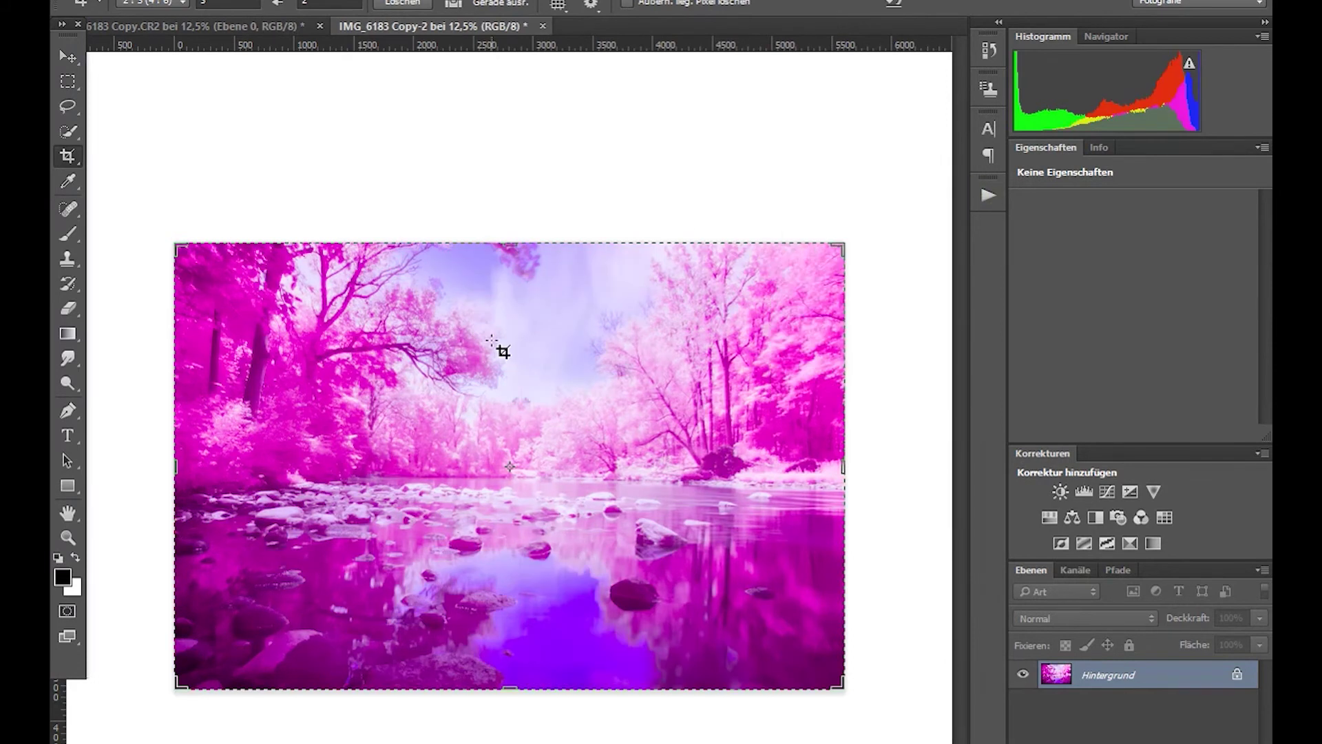
{"action": "right_click", "coordinate": [1098, 674]}
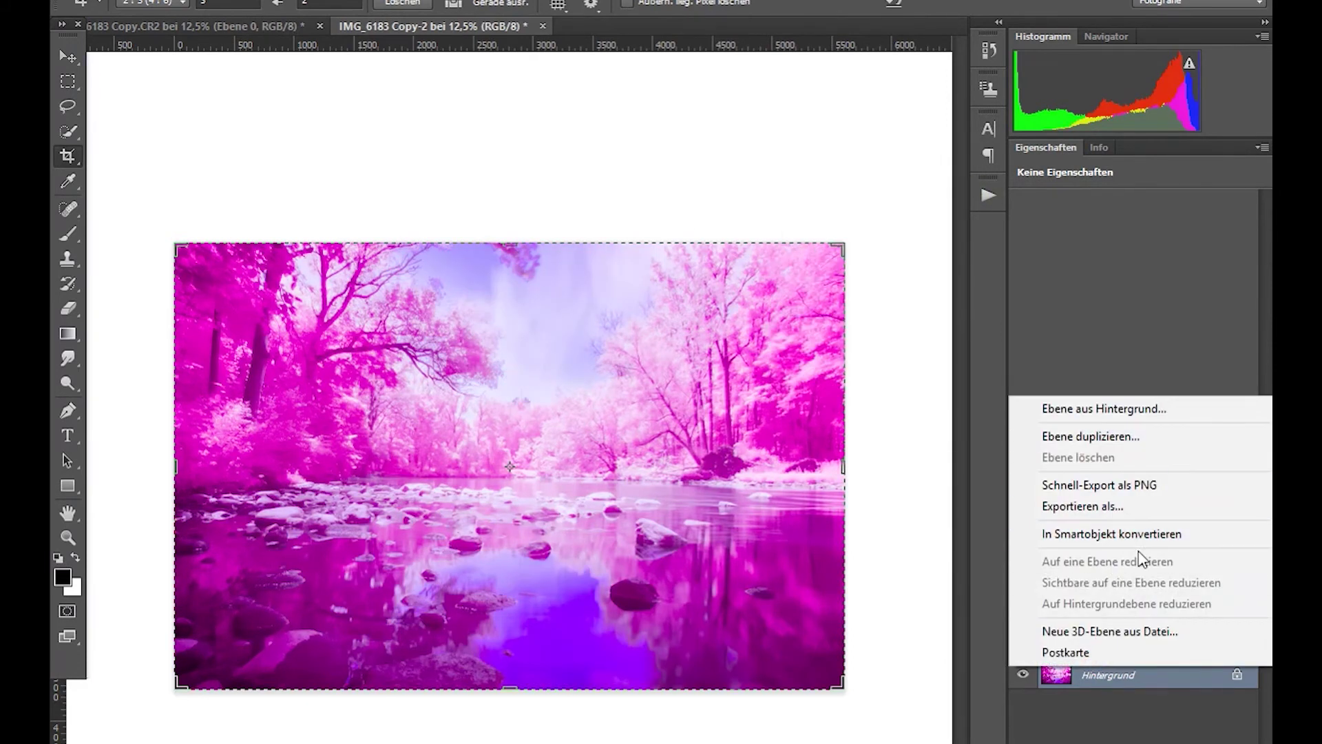
{"action": "left_click", "coordinate": [1137, 532]}
Add a Curves adjustment layer and pull the curve down to darken the shadows.
{"action": "left_click", "coordinate": [1171, 742]}
{"action": "left_click", "coordinate": [1129, 585]}
{"action": "left_click_drag", "start_coordinate": [1114, 377], "coordinate": [1122, 409]}
{"action": "left_click_drag", "start_coordinate": [1186, 333], "coordinate": [1202, 327]}
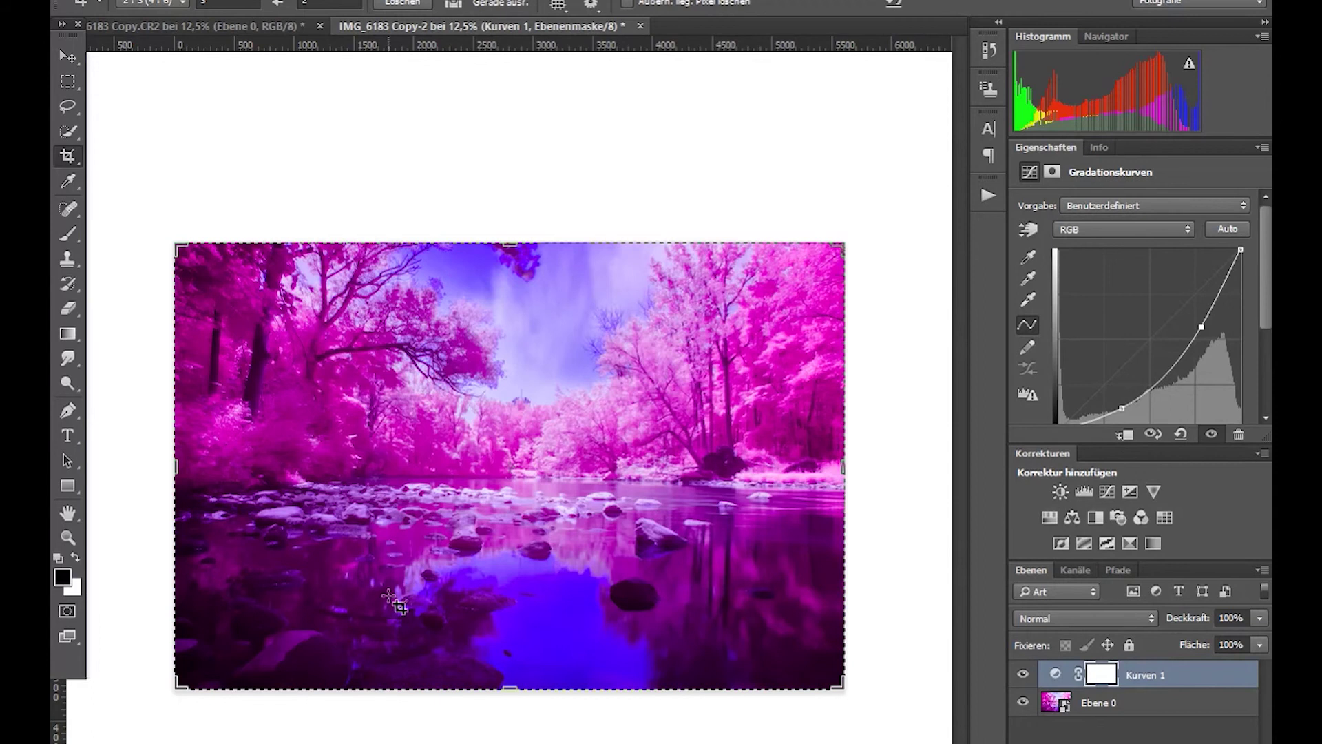
Zoom to 100% on the water and apply Staub und Kratzer (radius 3, threshold 4) to Ebene 0.
{"action": "key", "text": "z"}
{"action": "left_click", "coordinate": [523, 621]}
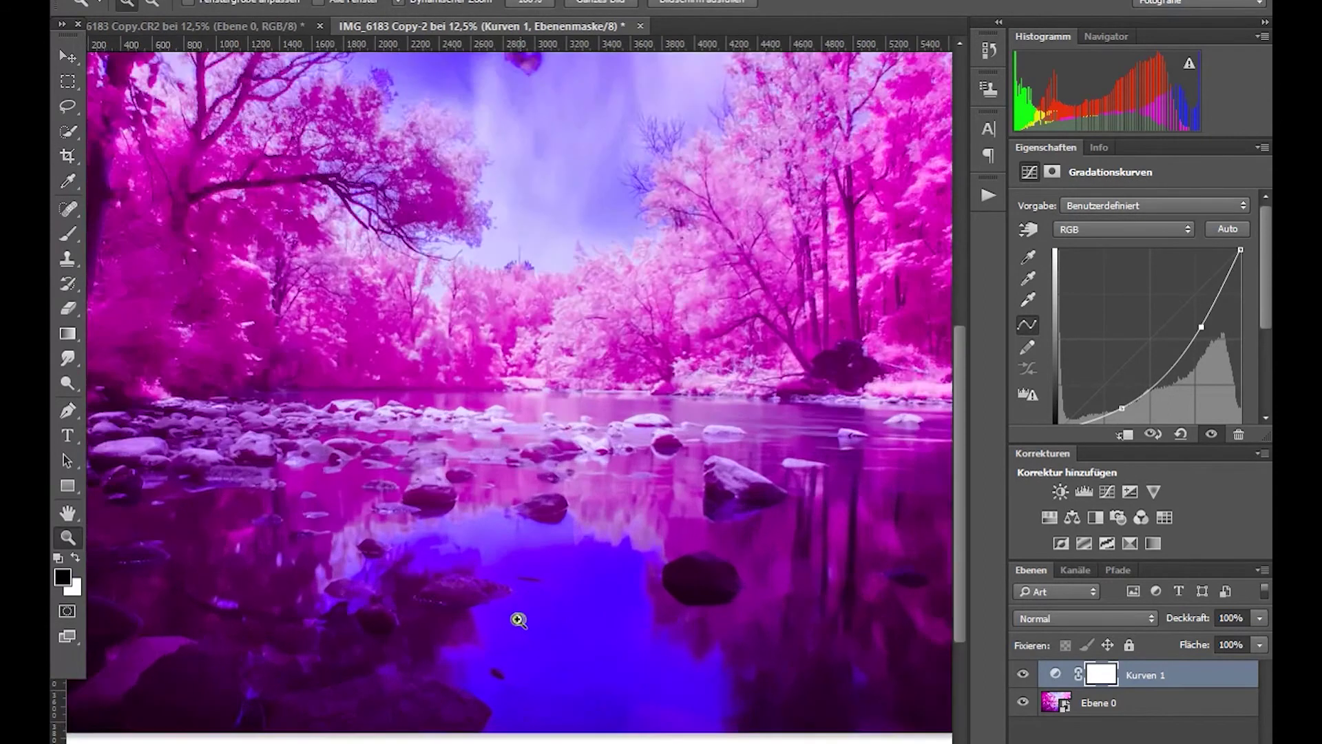
{"action": "left_click_drag", "start_coordinate": [422, 577], "coordinate": [370, 509]}
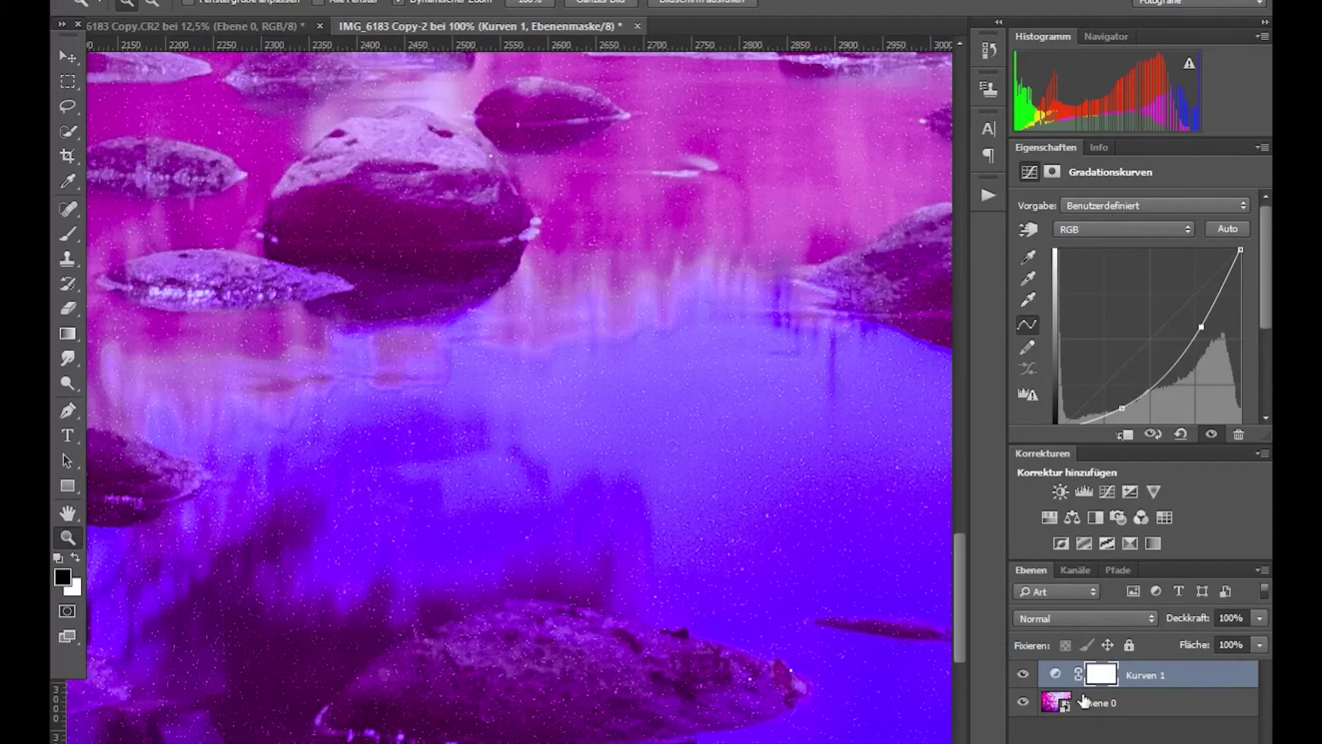
{"action": "left_click", "coordinate": [1080, 699]}
{"action": "left_click", "coordinate": [414, 1]}
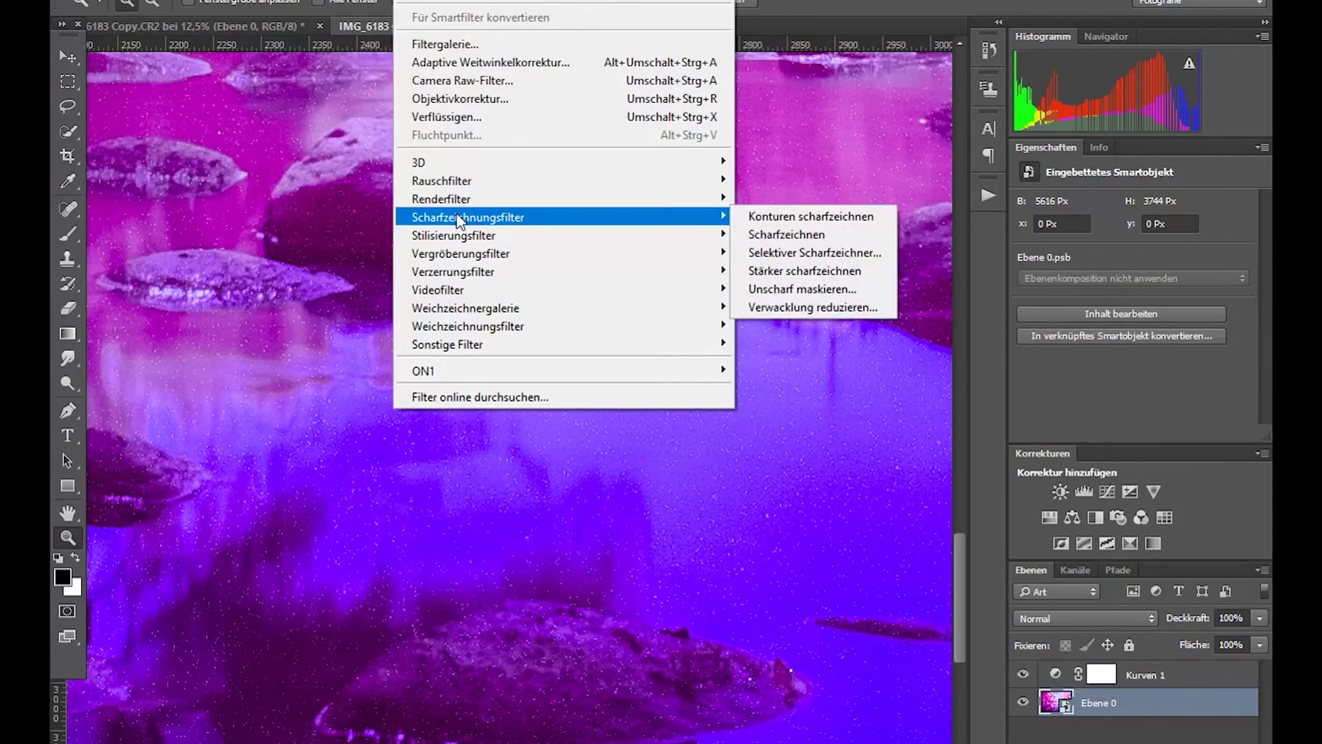
{"action": "mouse_move", "coordinate": [460, 180]}
{"action": "left_click", "coordinate": [834, 258]}
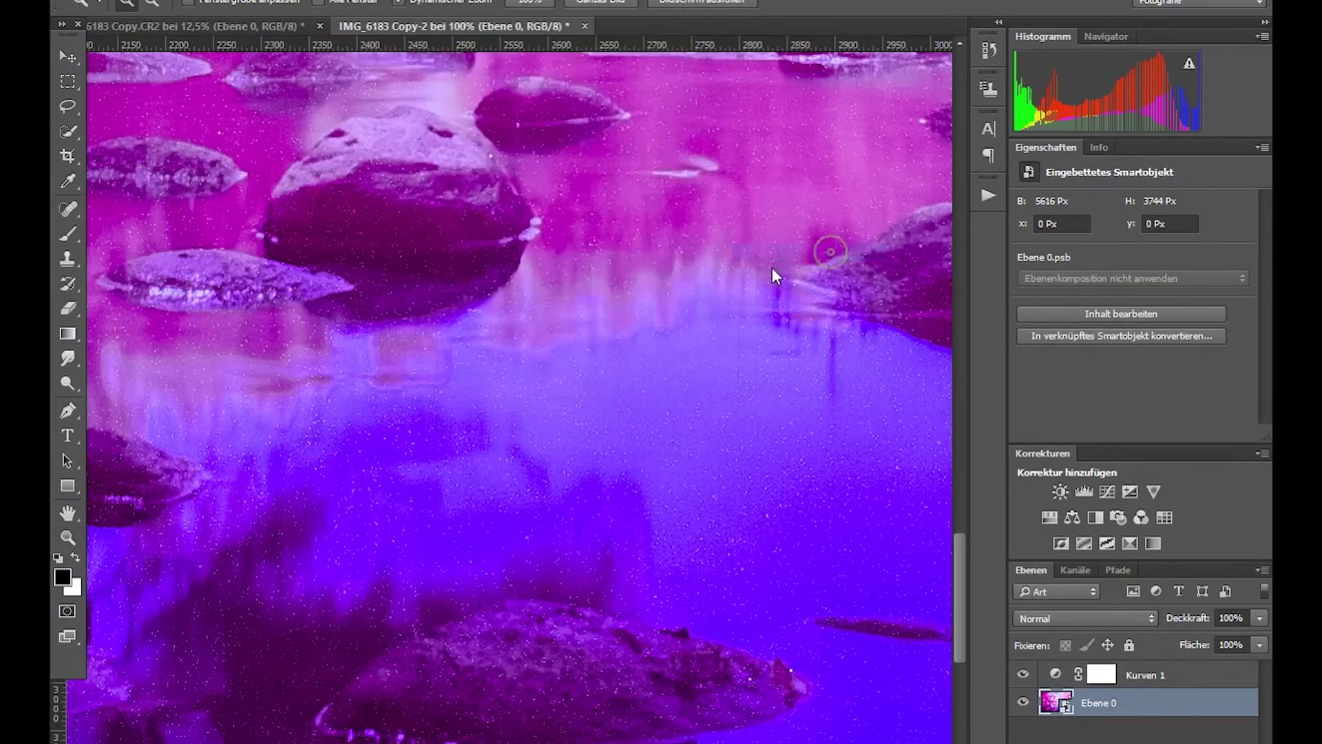
{"action": "left_click_drag", "start_coordinate": [565, 428], "coordinate": [590, 413]}
{"action": "left_click", "coordinate": [801, 107]}
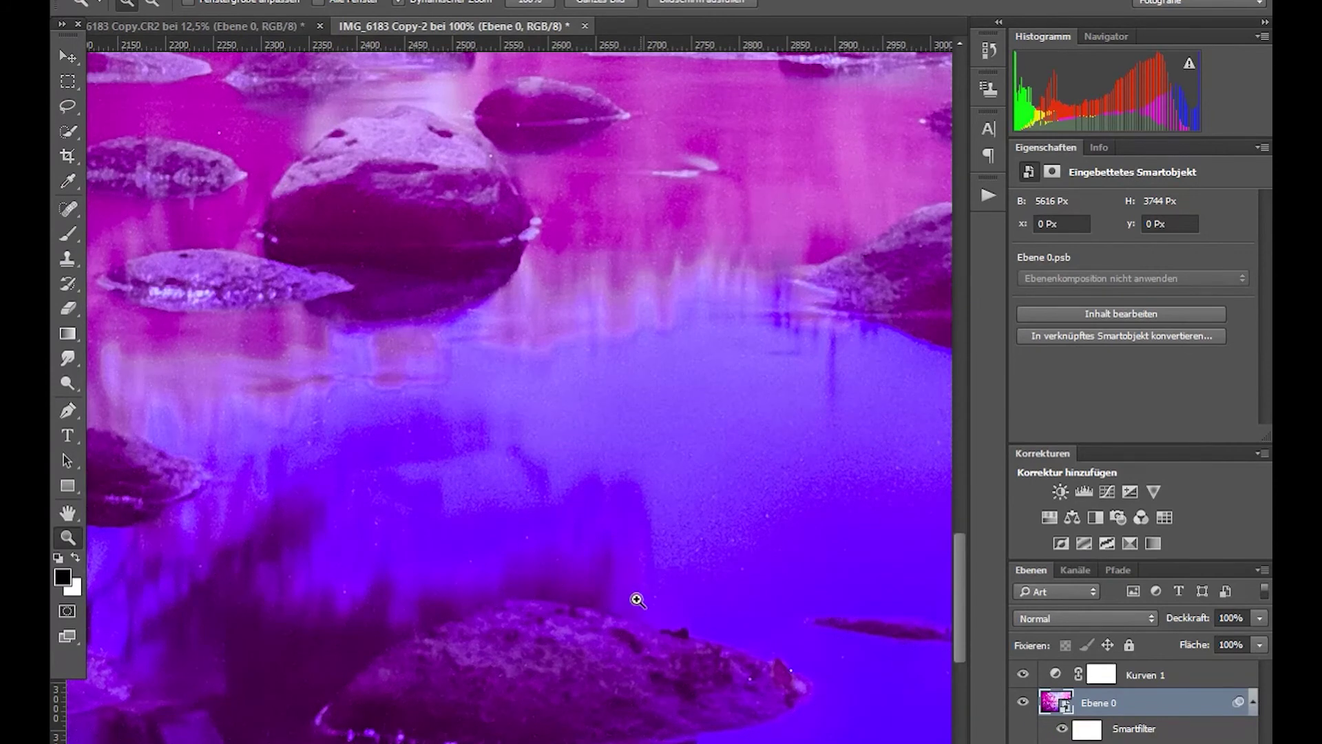
{"action": "scroll", "coordinate": [466, 561], "scroll_direction": "down", "scroll_amount": 2}
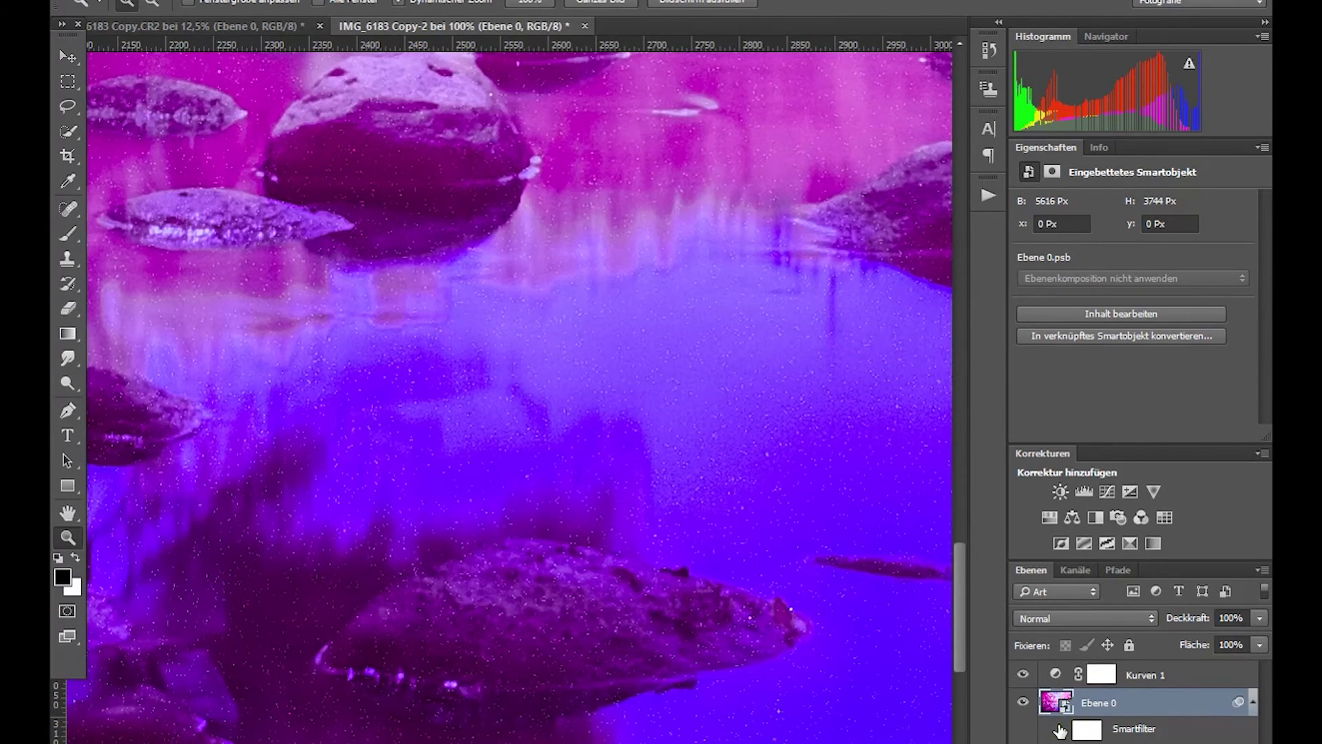
{"action": "scroll", "coordinate": [761, 537], "scroll_direction": "down", "scroll_amount": 2}
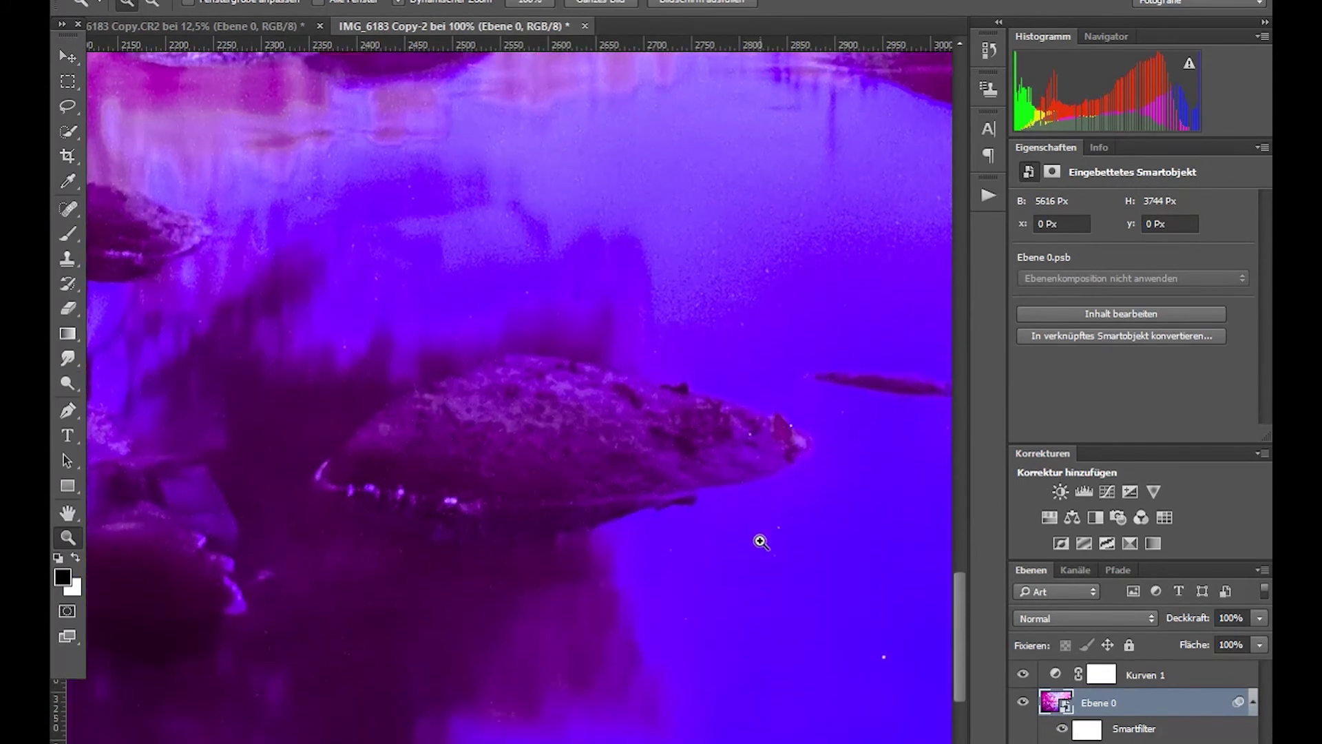
{"action": "scroll", "coordinate": [761, 542], "scroll_direction": "down", "scroll_amount": 10}
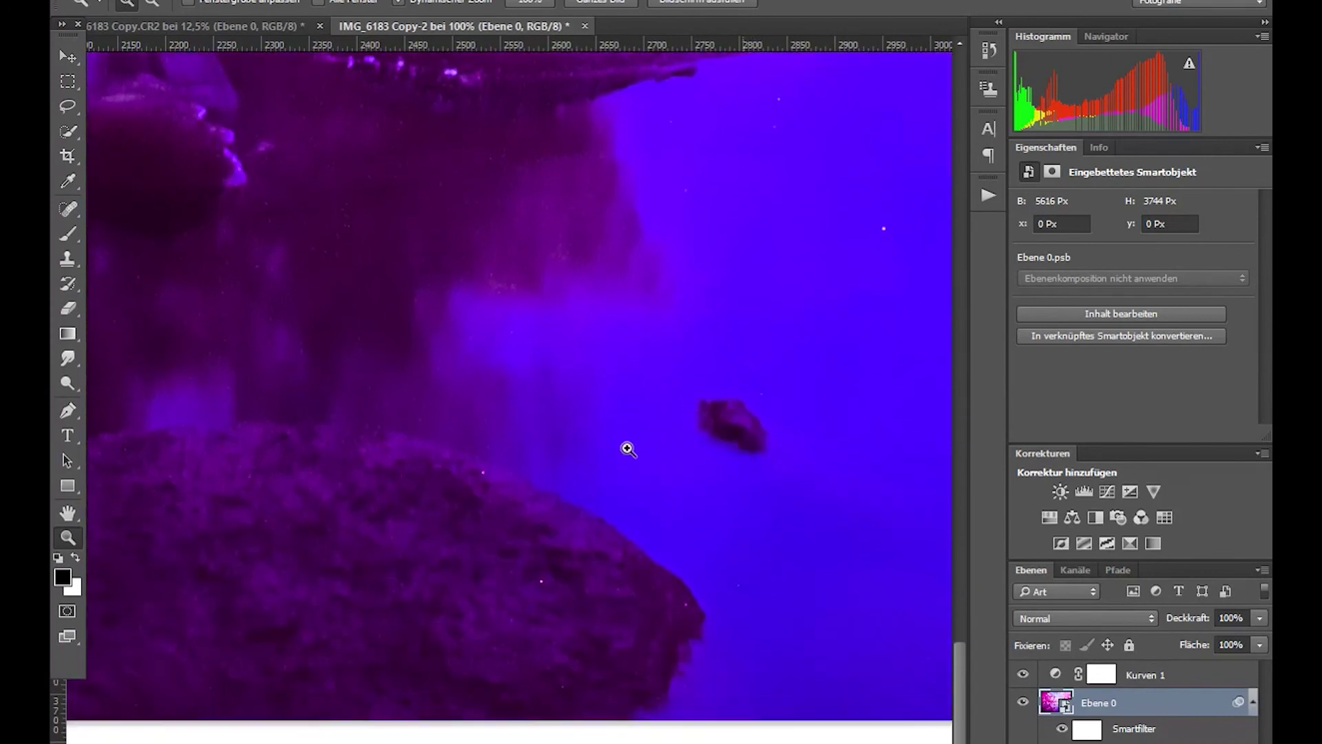
{"action": "right_click", "coordinate": [628, 449]}
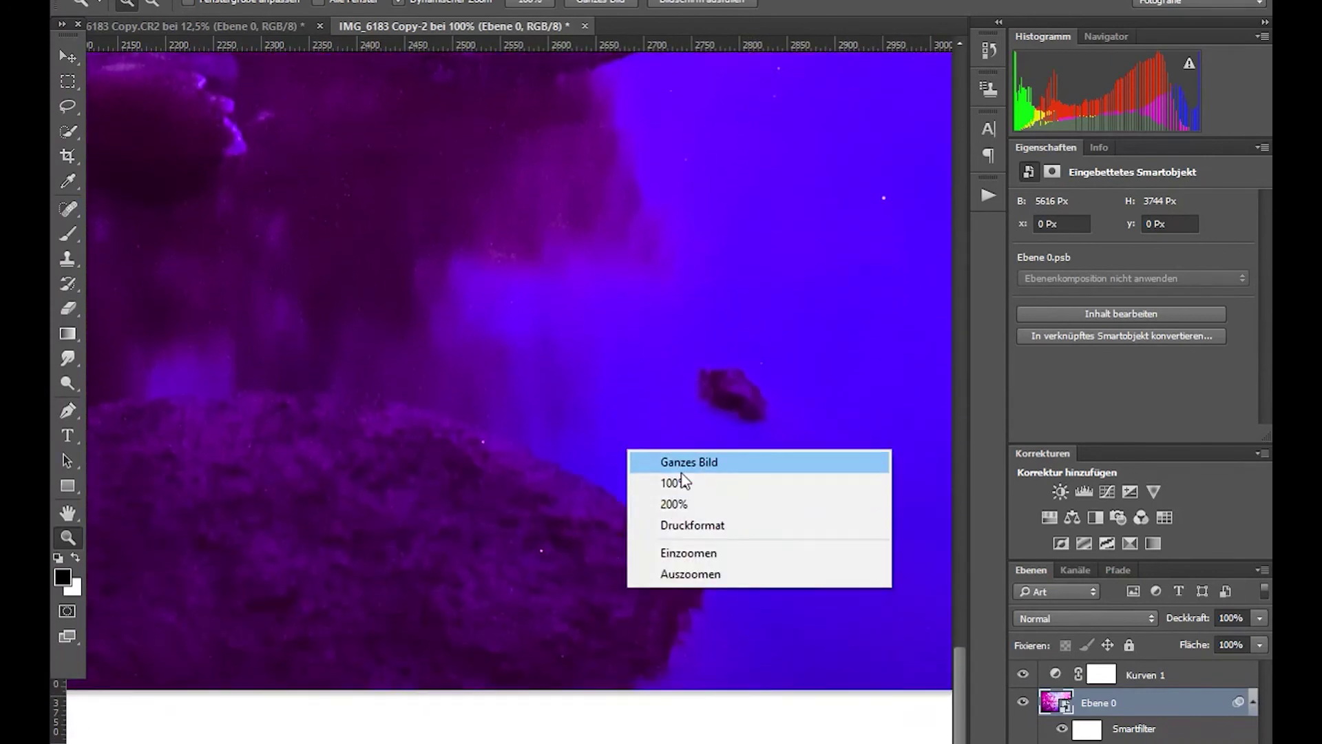
{"action": "left_click", "coordinate": [682, 462]}
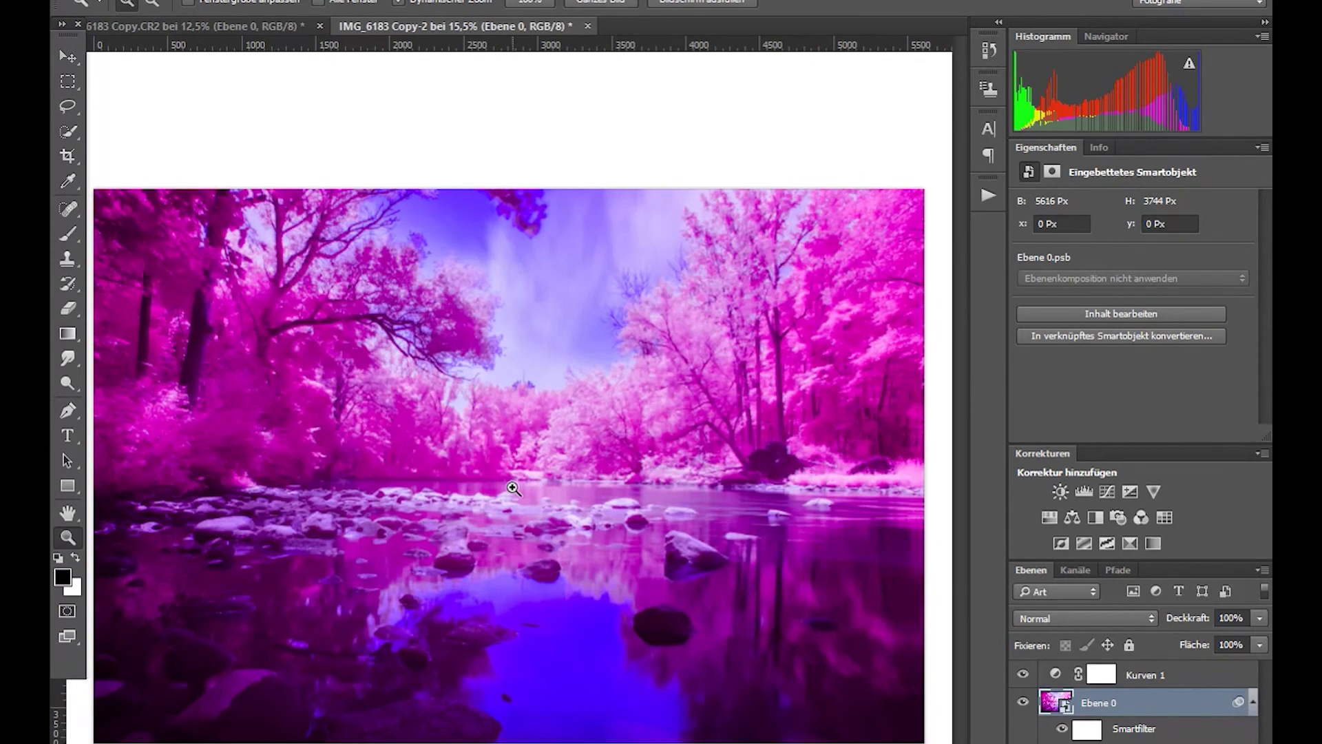
{"action": "left_click", "coordinate": [465, 491]}
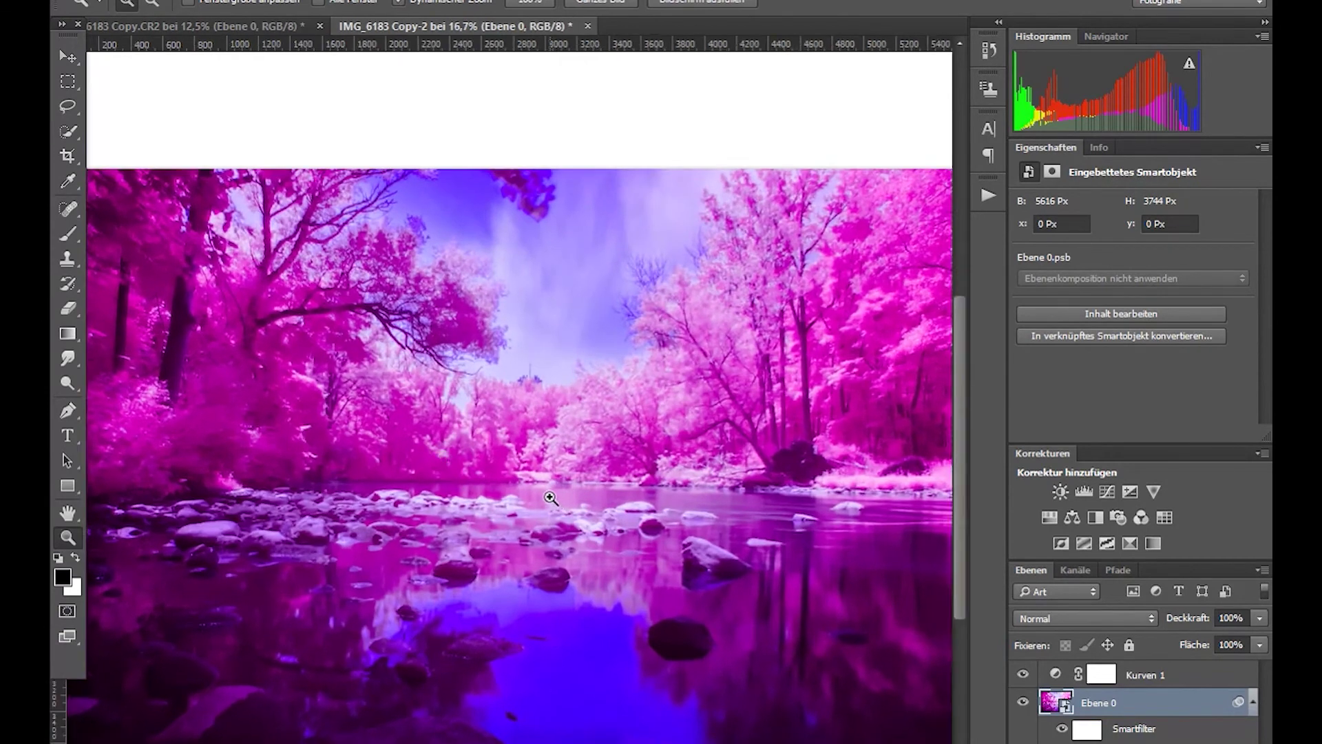
{"action": "left_click", "coordinate": [550, 497]}
{"action": "left_click", "coordinate": [552, 503]}
{"action": "left_click", "coordinate": [547, 508]}
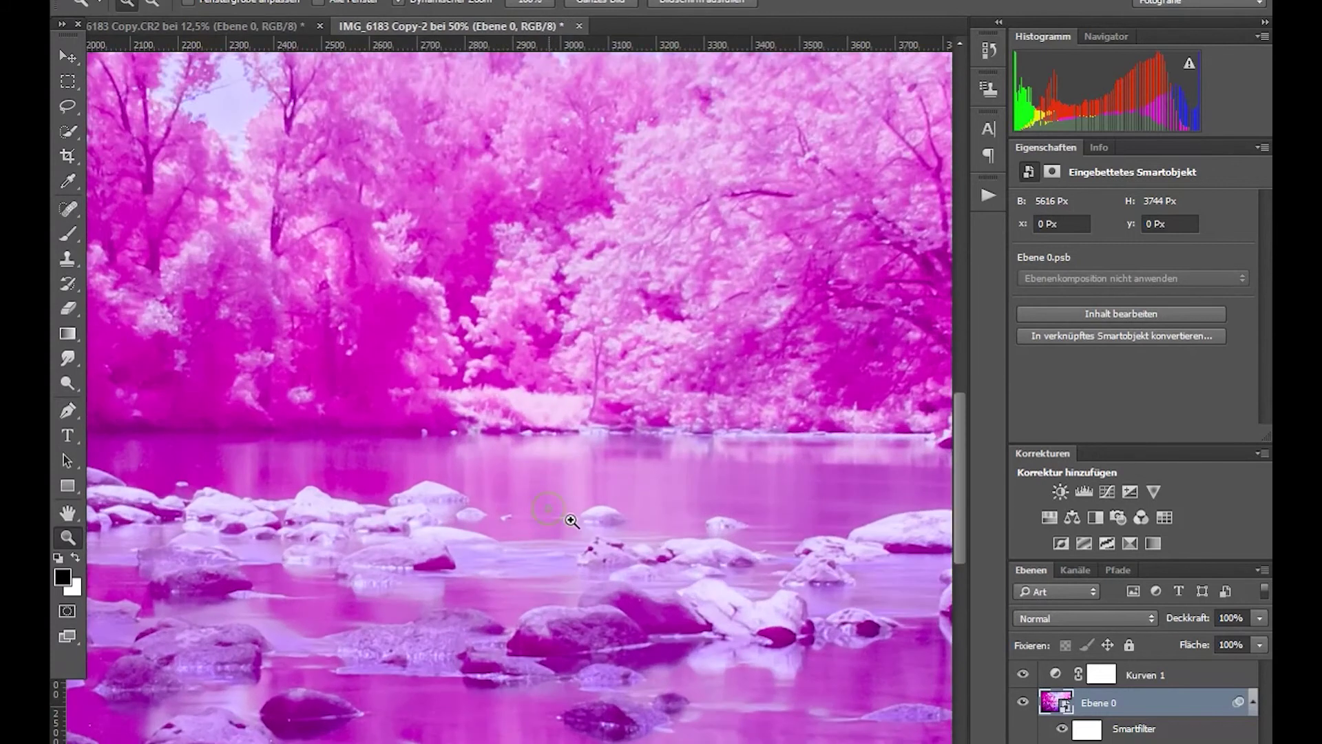
{"action": "scroll", "coordinate": [508, 422], "scroll_direction": "down", "scroll_amount": 5}
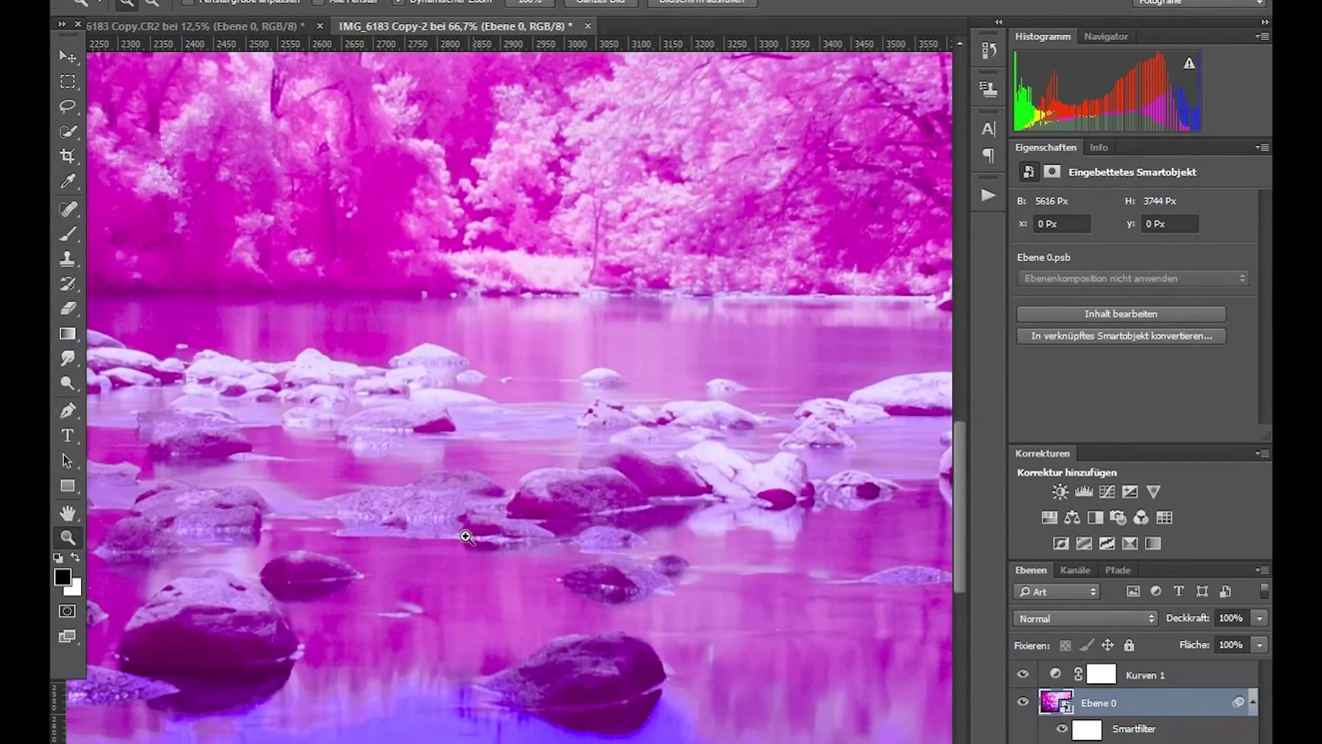
{"action": "scroll", "coordinate": [458, 537], "scroll_direction": "down", "scroll_amount": 3}
{"action": "left_click", "coordinate": [444, 540]}
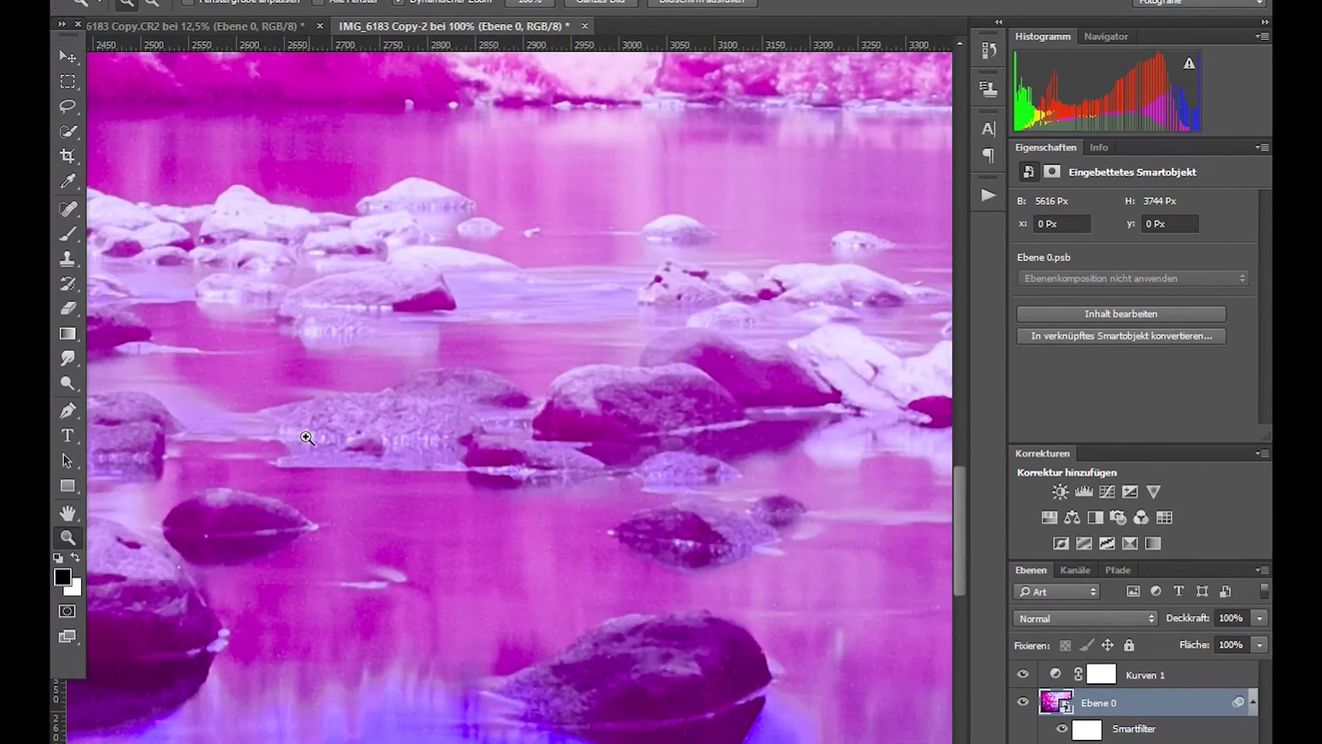
{"action": "scroll", "coordinate": [316, 413], "scroll_direction": "down", "scroll_amount": 10}
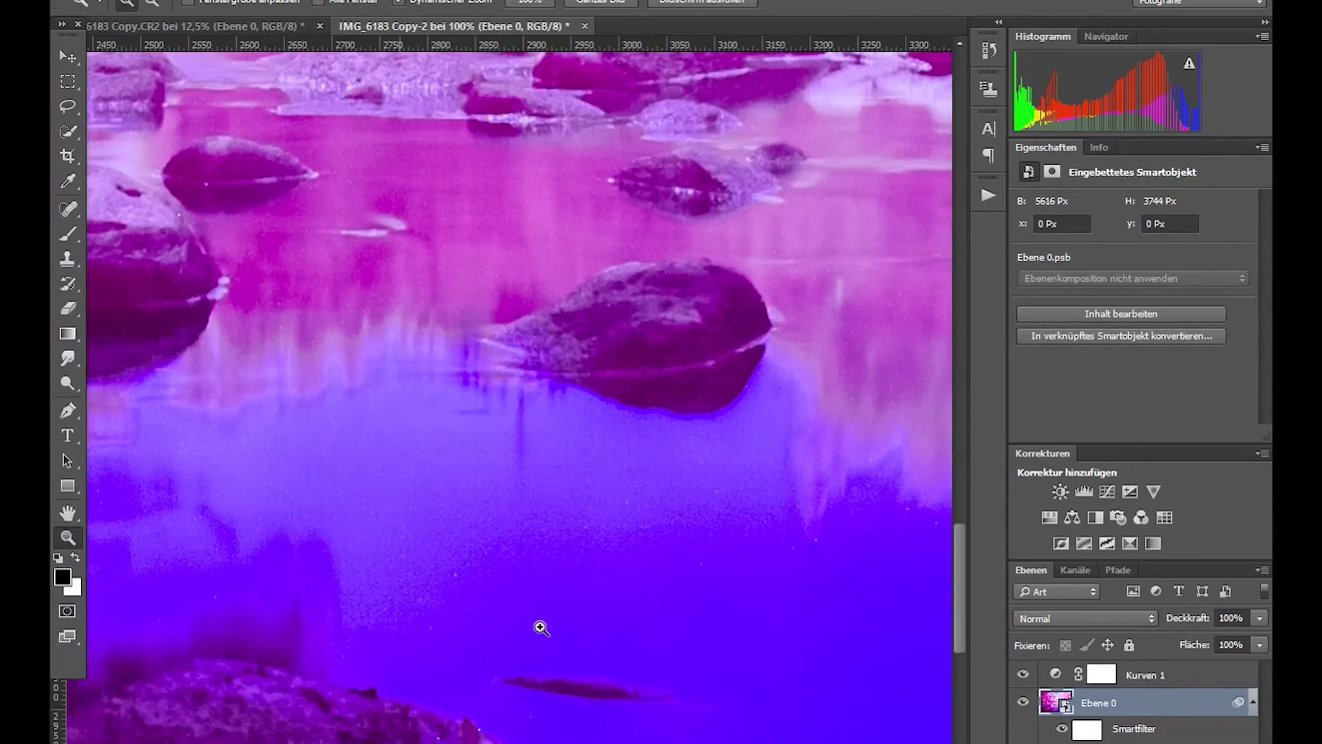
{"action": "scroll", "coordinate": [482, 640], "scroll_direction": "down", "scroll_amount": 3}
{"action": "scroll", "coordinate": [523, 675], "scroll_direction": "down", "scroll_amount": 3}
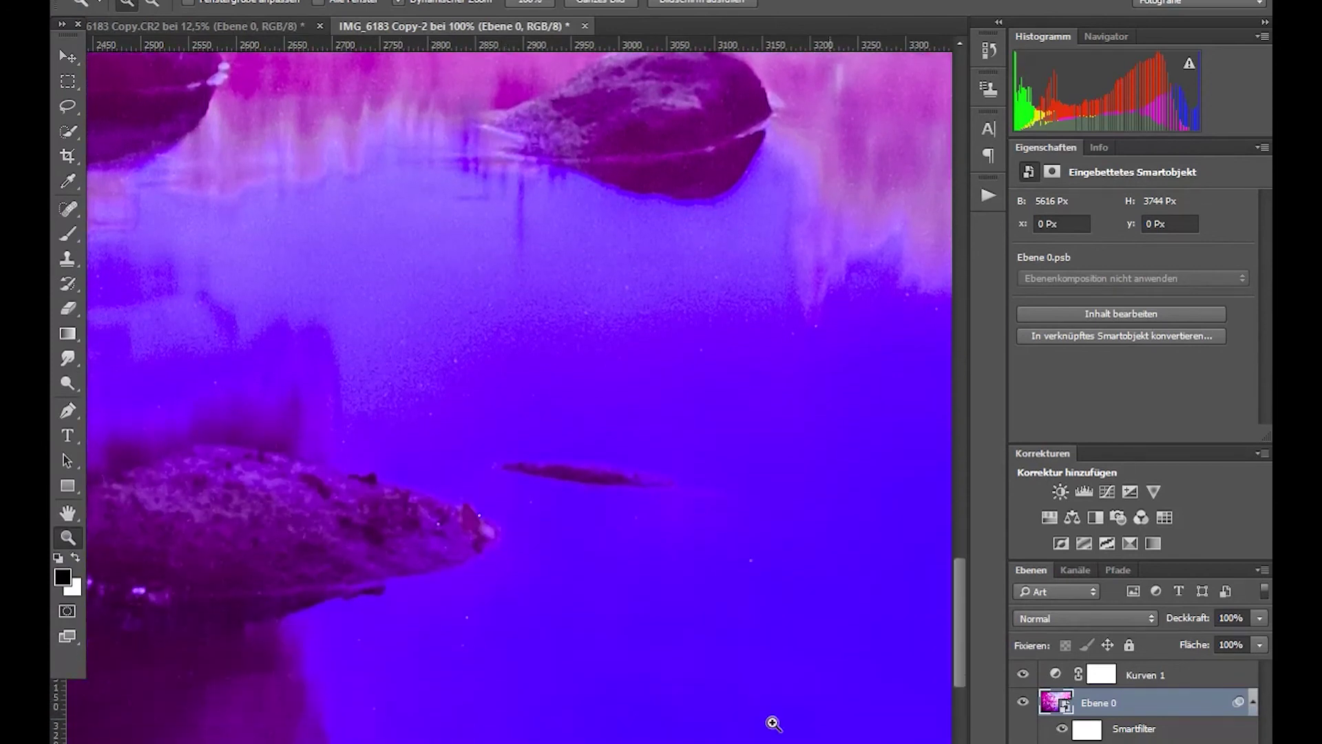
{"action": "scroll", "coordinate": [563, 611], "scroll_direction": "down", "scroll_amount": 6}
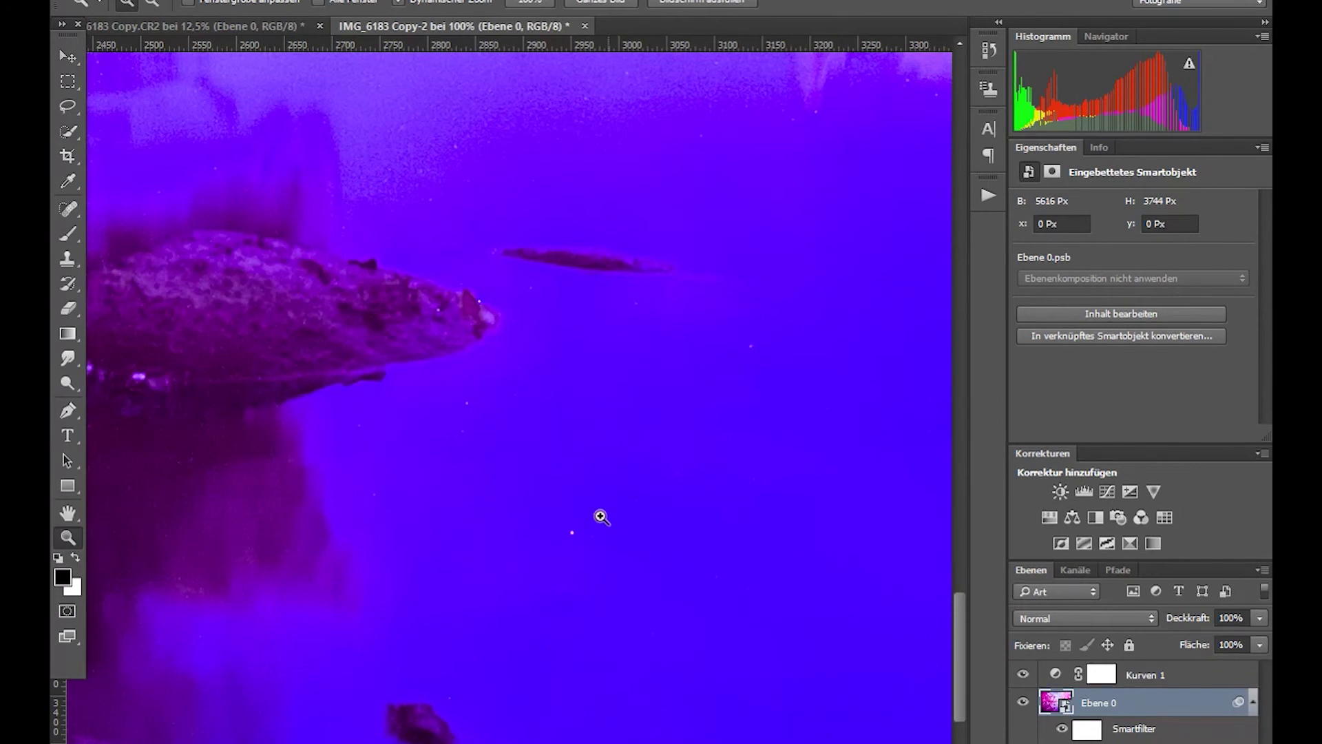
{"action": "scroll", "coordinate": [634, 422], "scroll_direction": "up", "scroll_amount": 6}
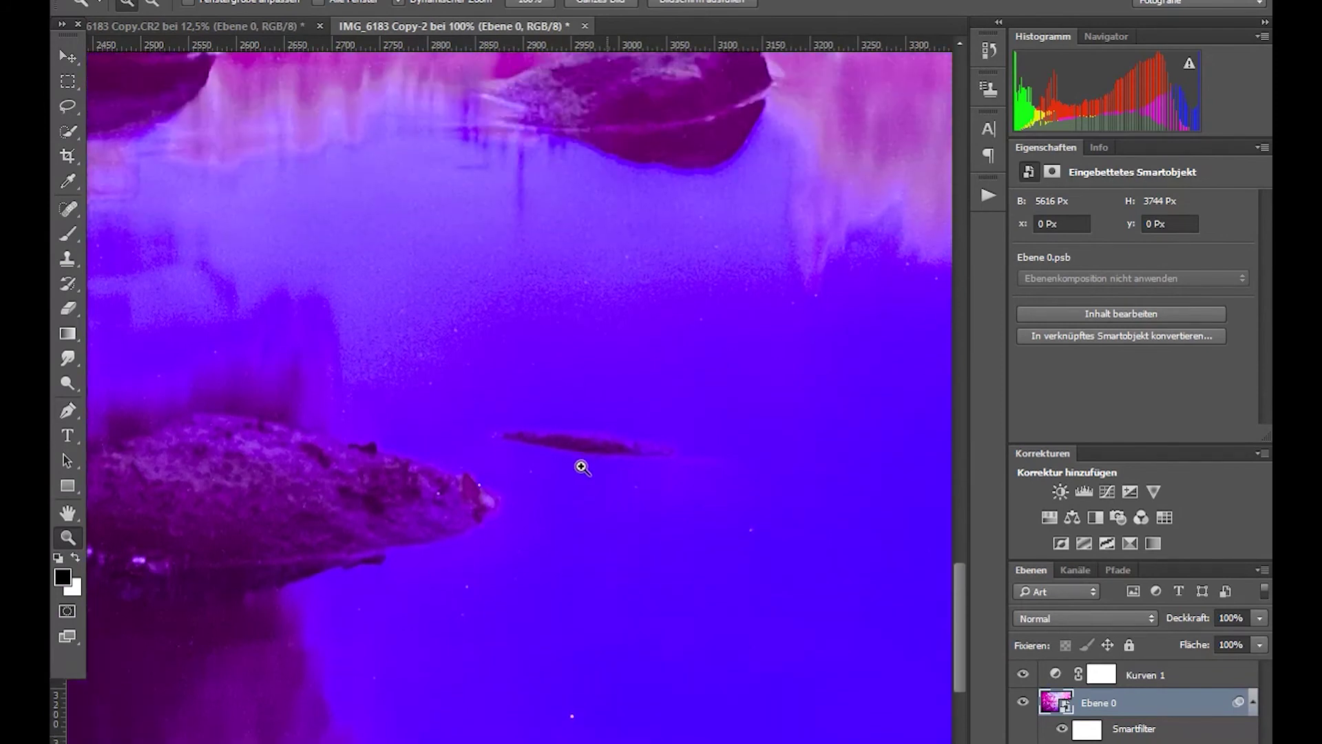
{"action": "left_click", "coordinate": [628, 480], "text": "alt"}
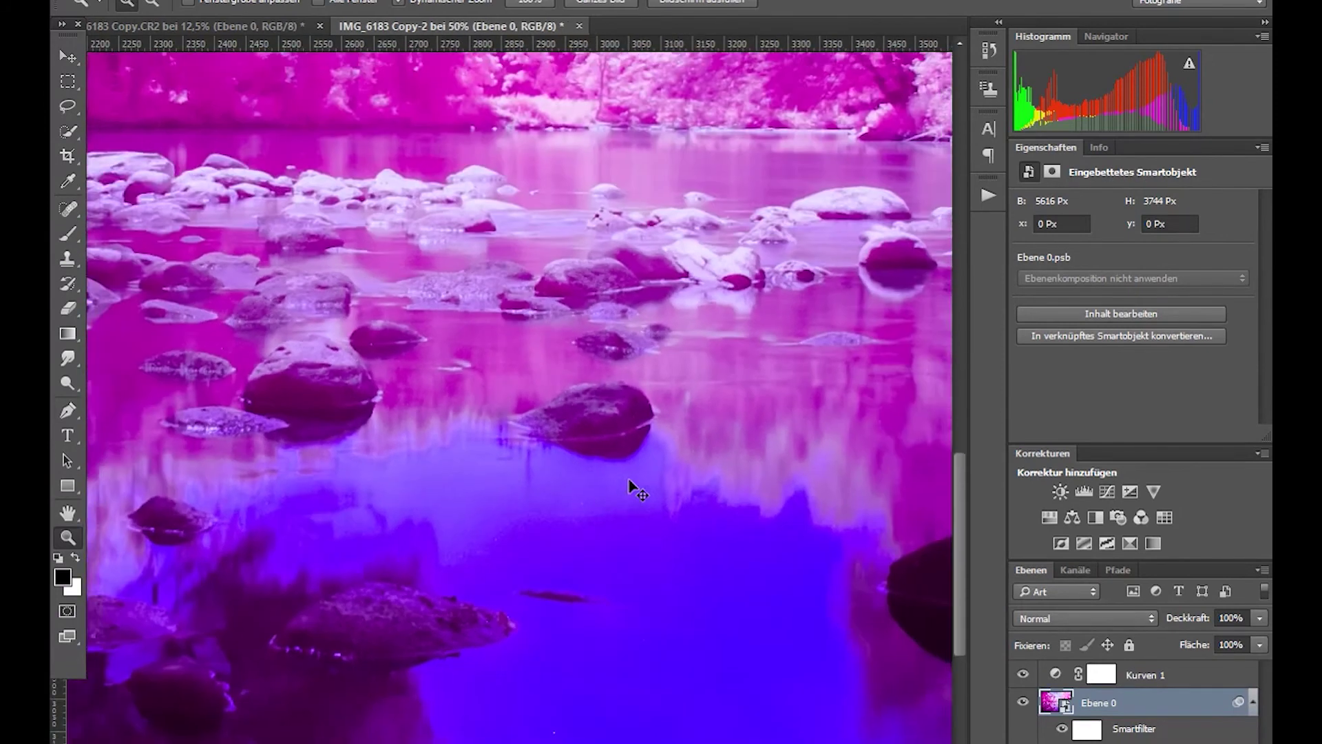